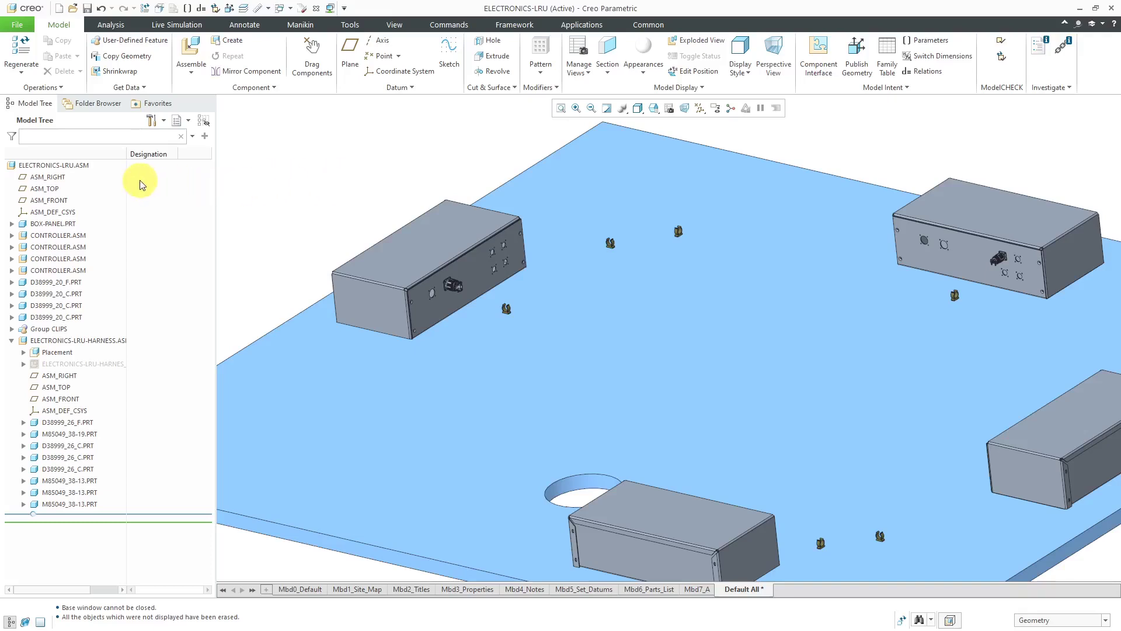
- Highlight the box panel, controller boxes, D38999 connectors, clips and harness sub-assembly in turn
click(65, 227)
click(63, 236)
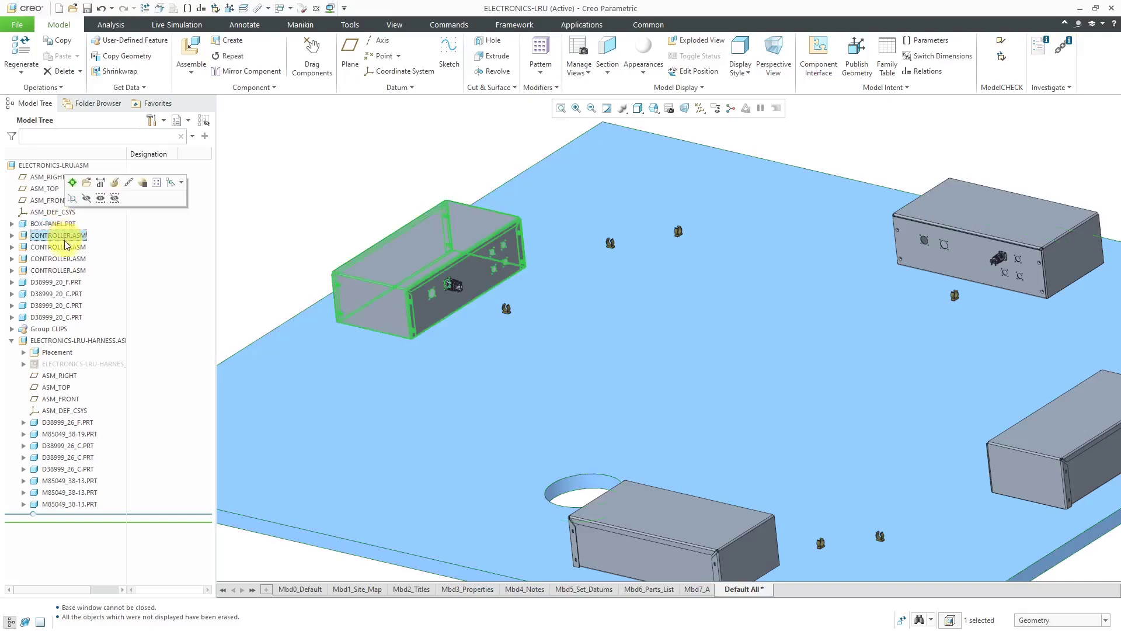
click(65, 260)
click(66, 271)
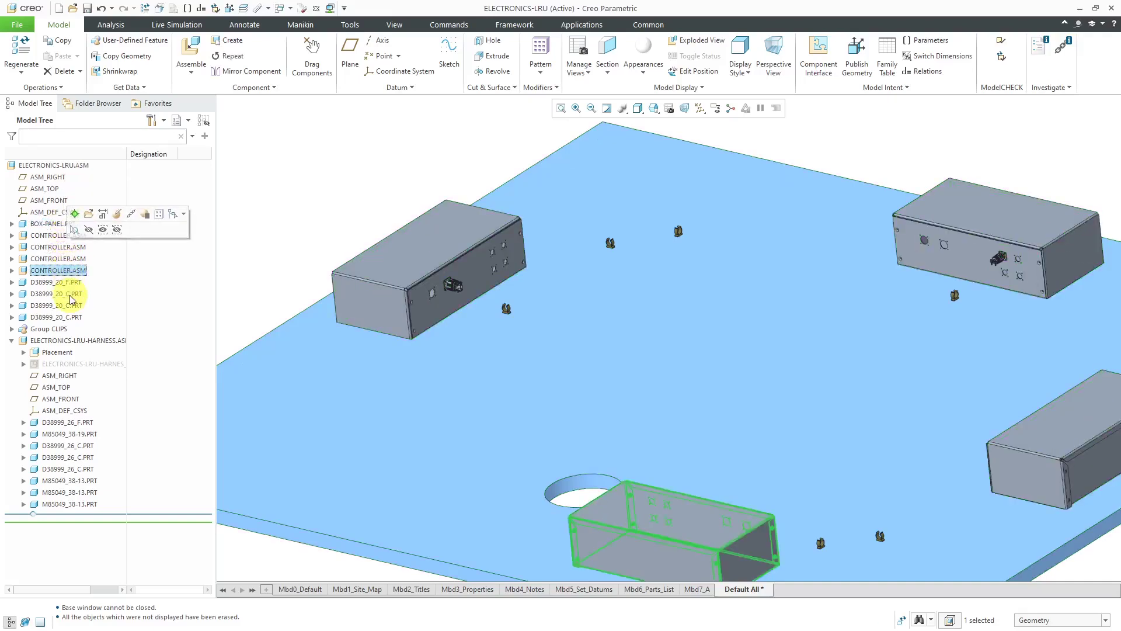
click(63, 284)
click(63, 294)
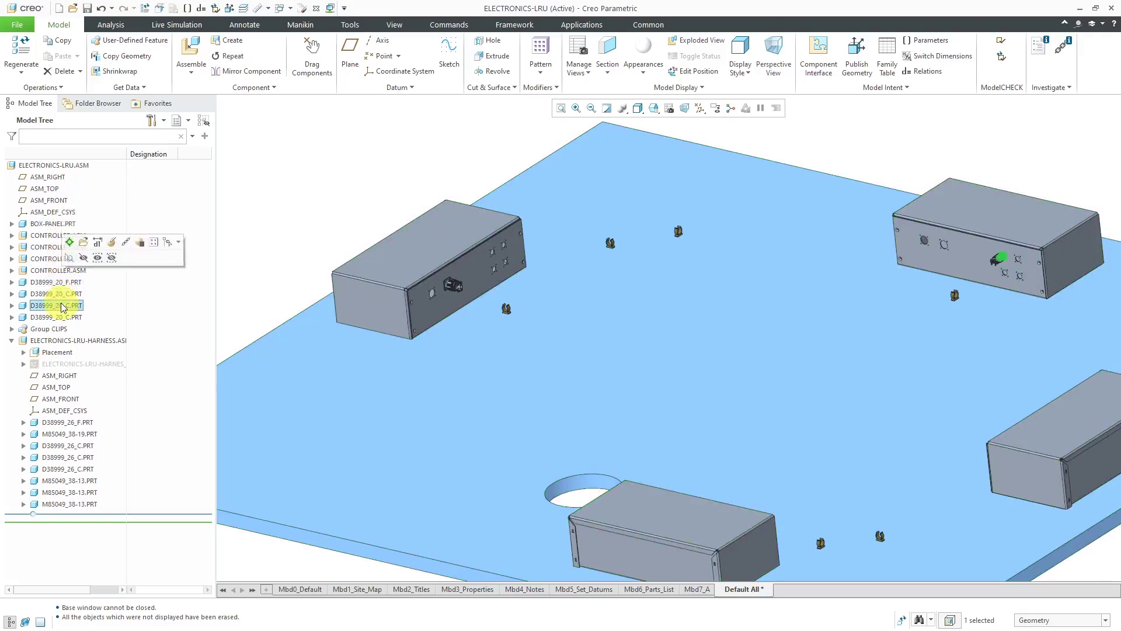
click(65, 305)
click(58, 330)
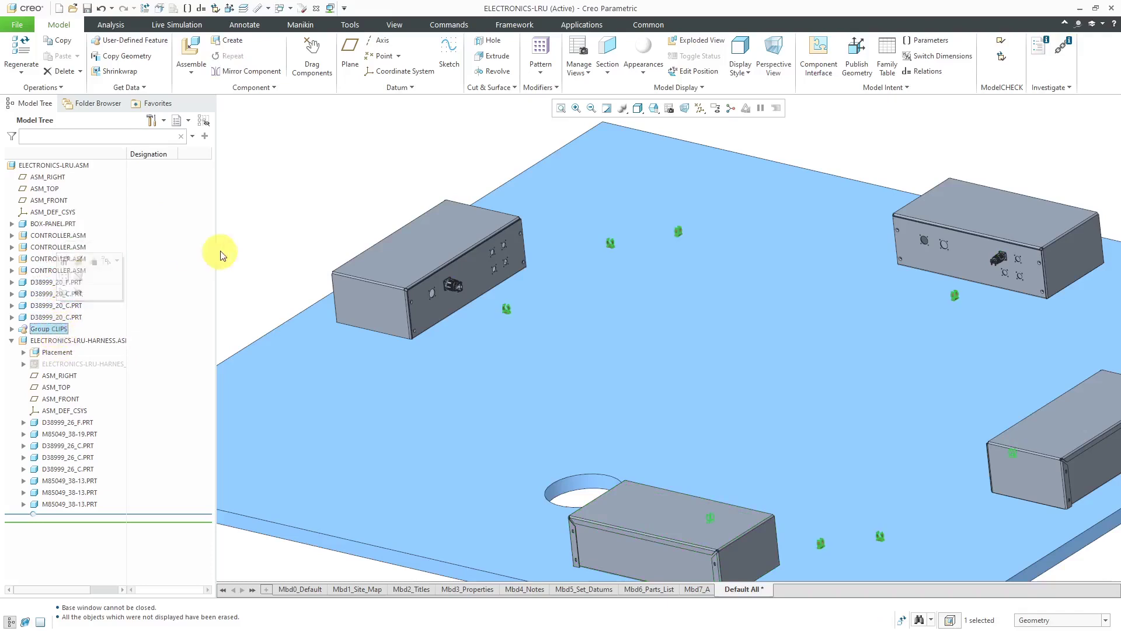
click(233, 236)
click(96, 344)
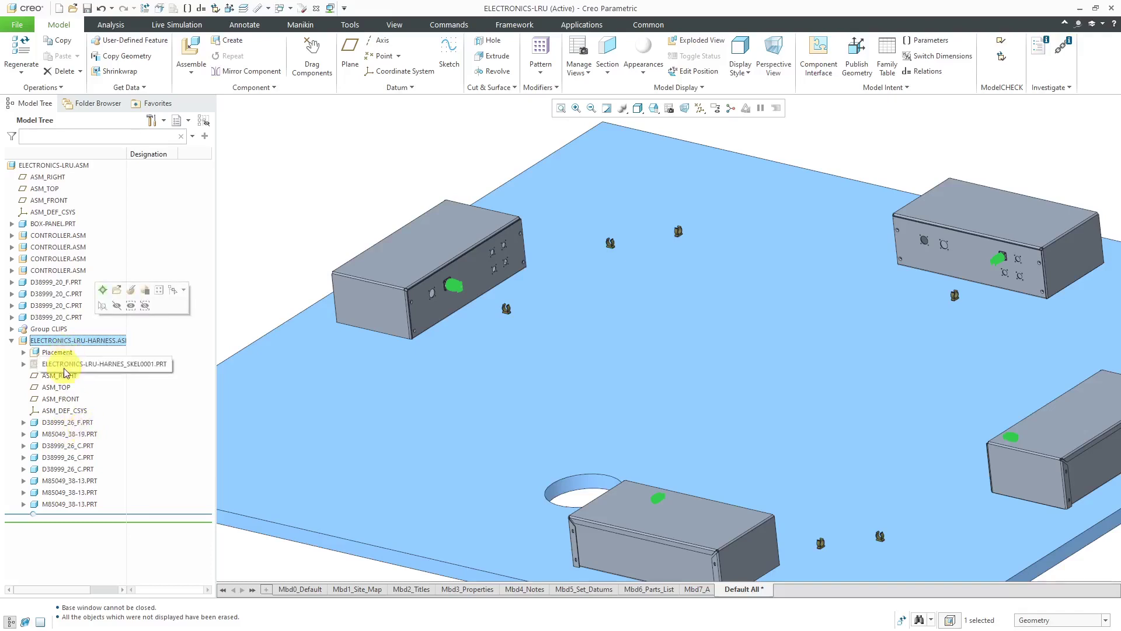
click(266, 229)
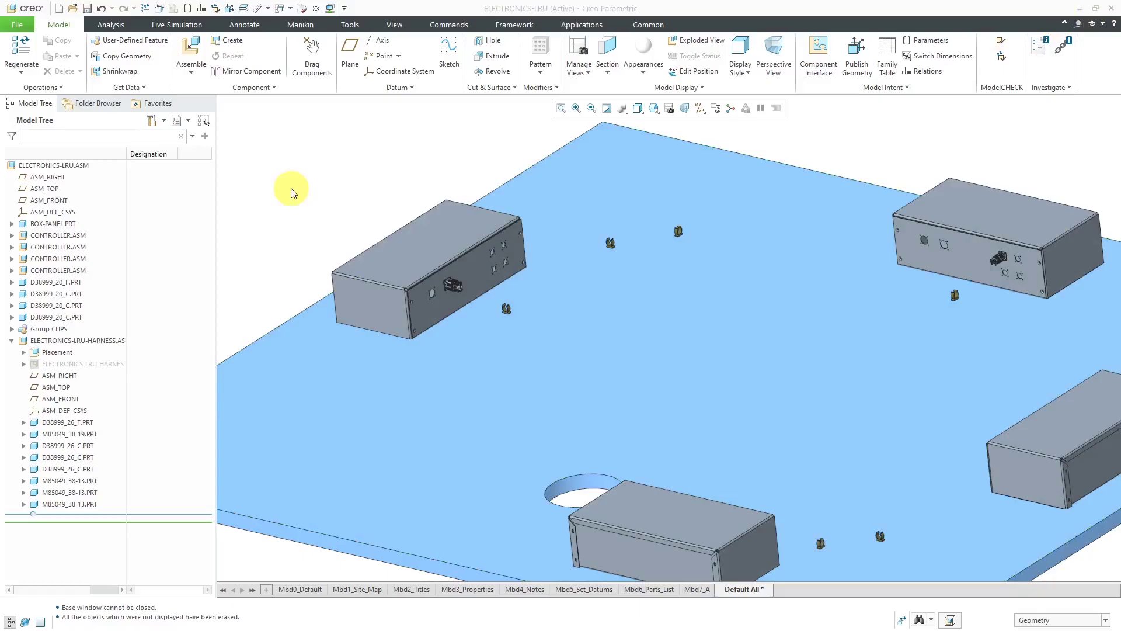
- Open the harness sub-assembly in its own window and show its skeleton part
click(103, 345)
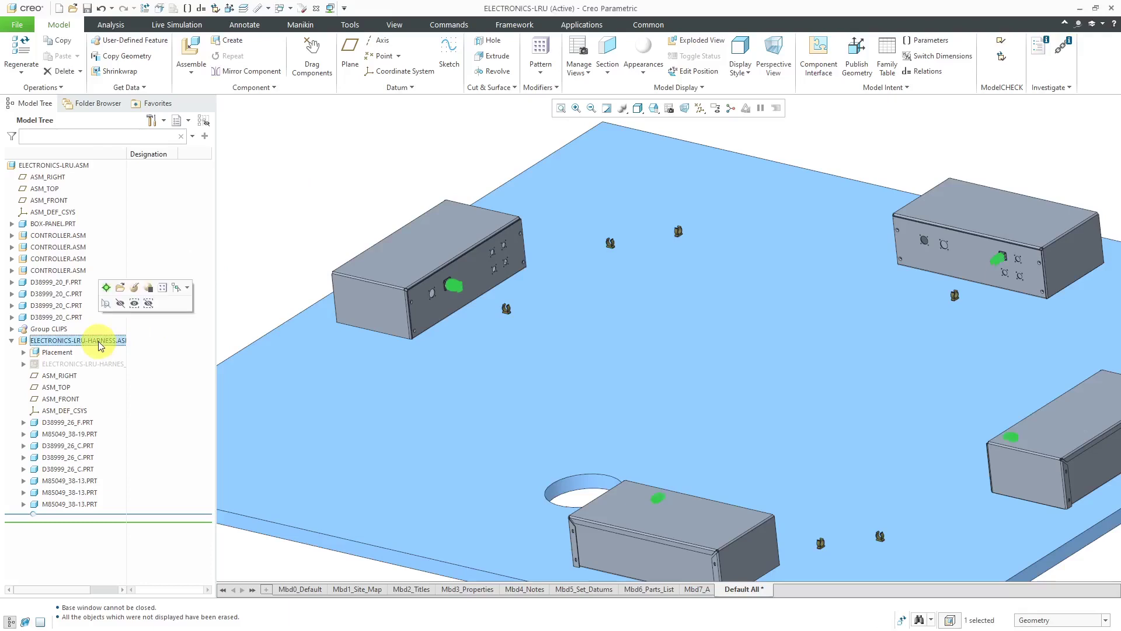
click(121, 288)
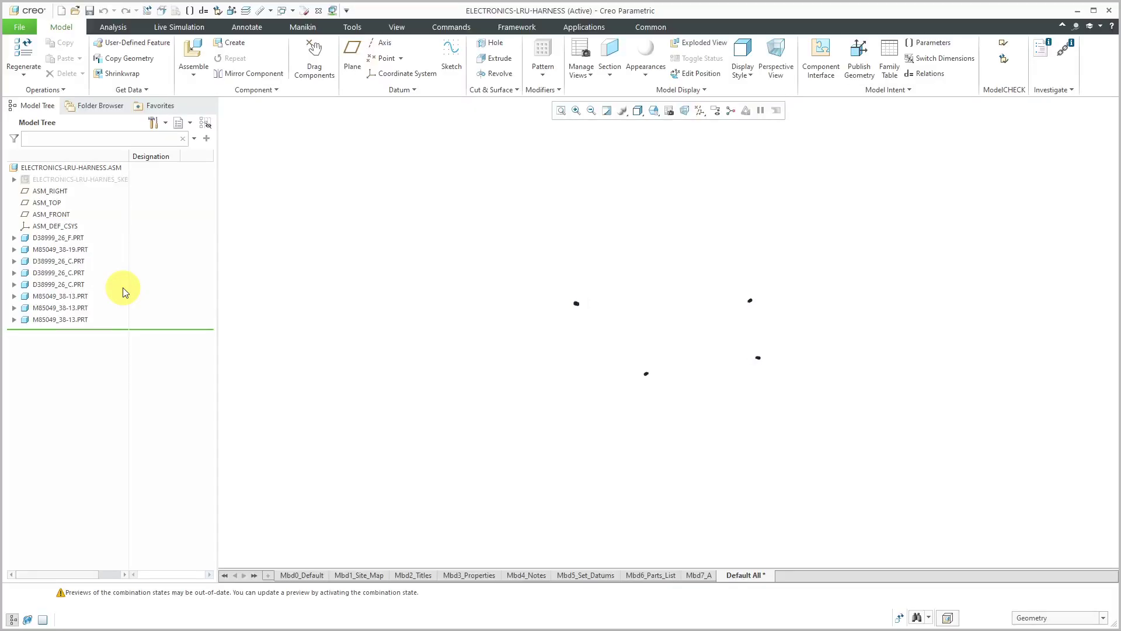
click(92, 182)
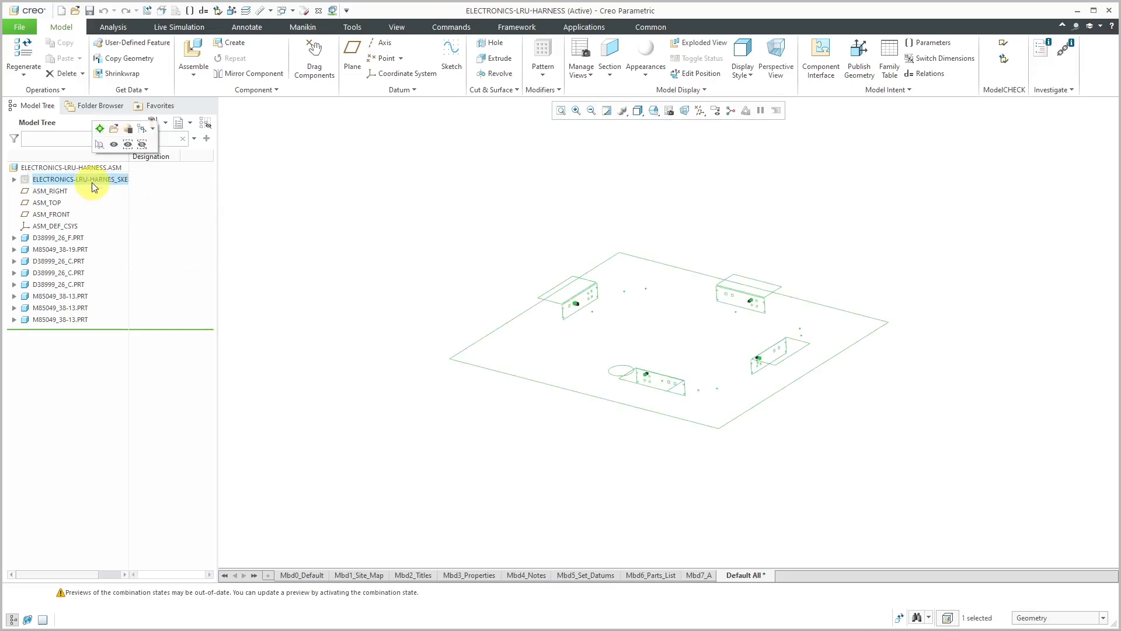
click(113, 145)
click(345, 338)
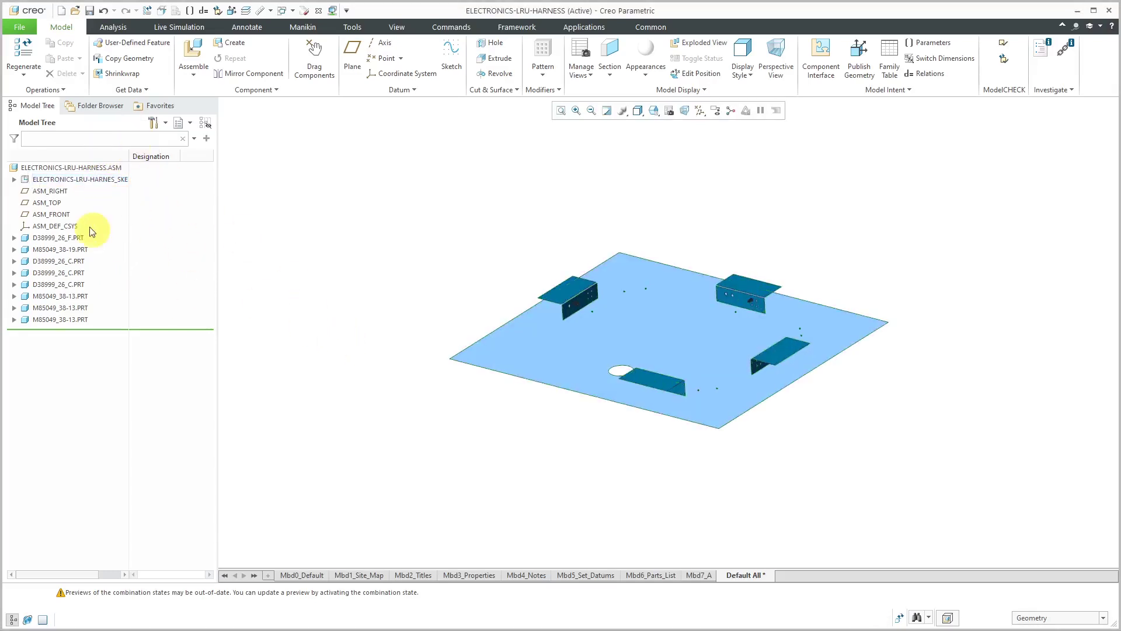
- Expand the skeleton and inspect its SW-CONNECTORS and SW-SURFACES features
click(14, 179)
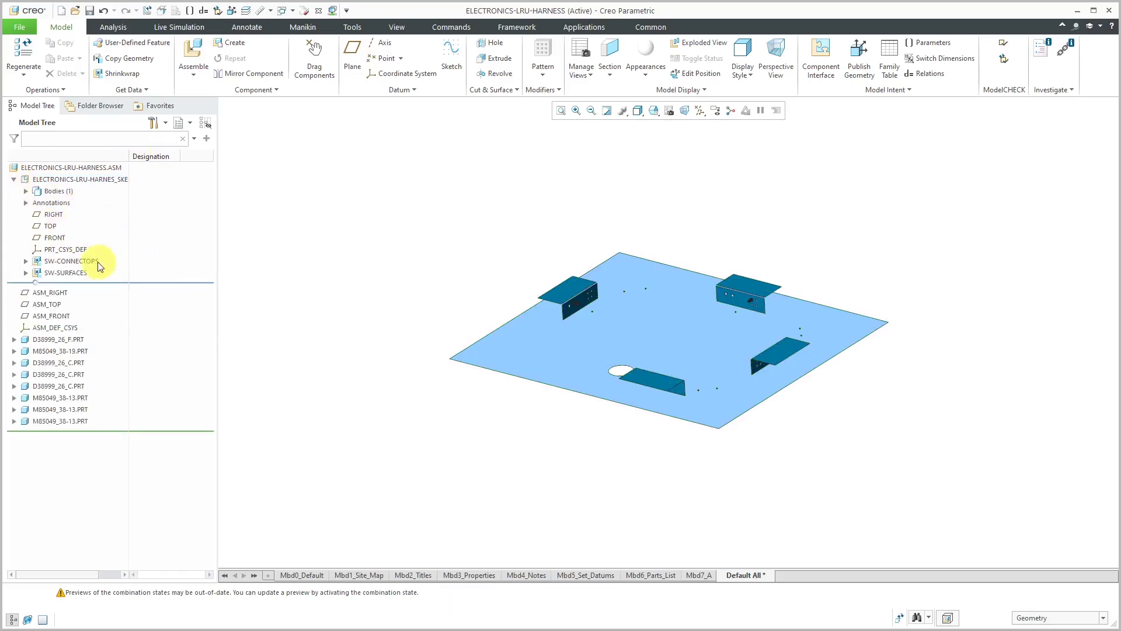
click(81, 261)
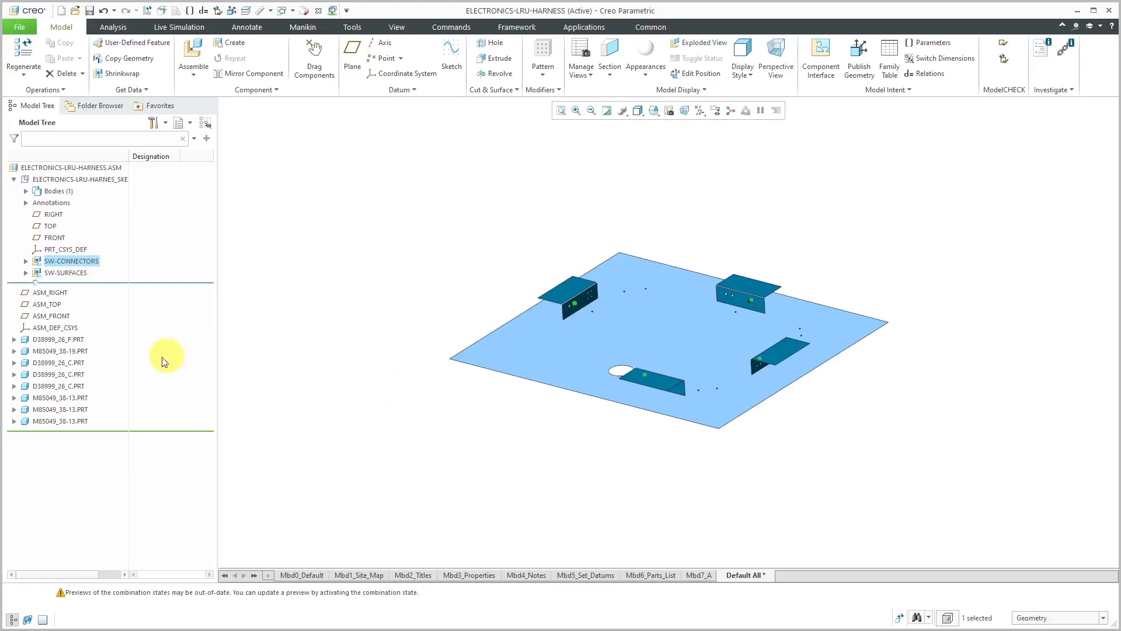
click(59, 275)
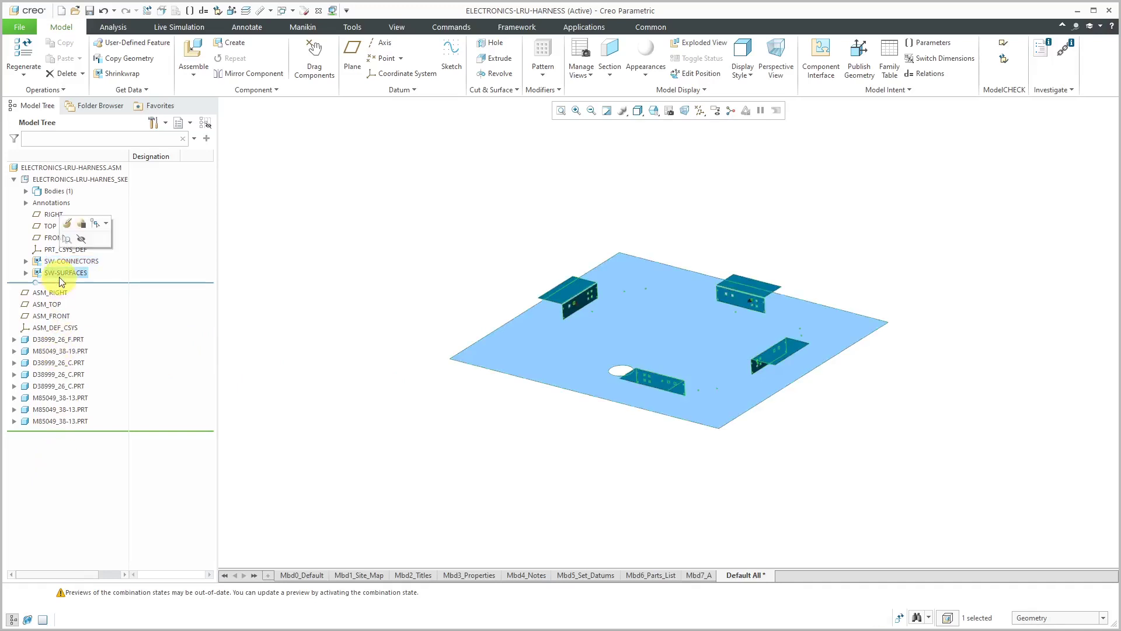
click(326, 275)
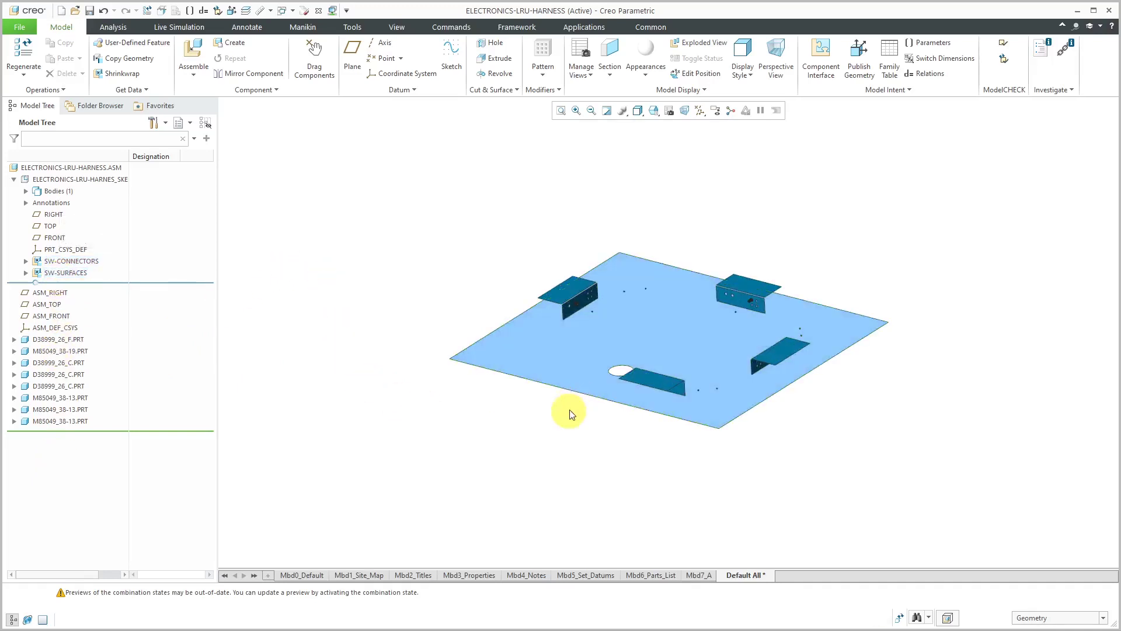
scroll(646, 300, up, 5)
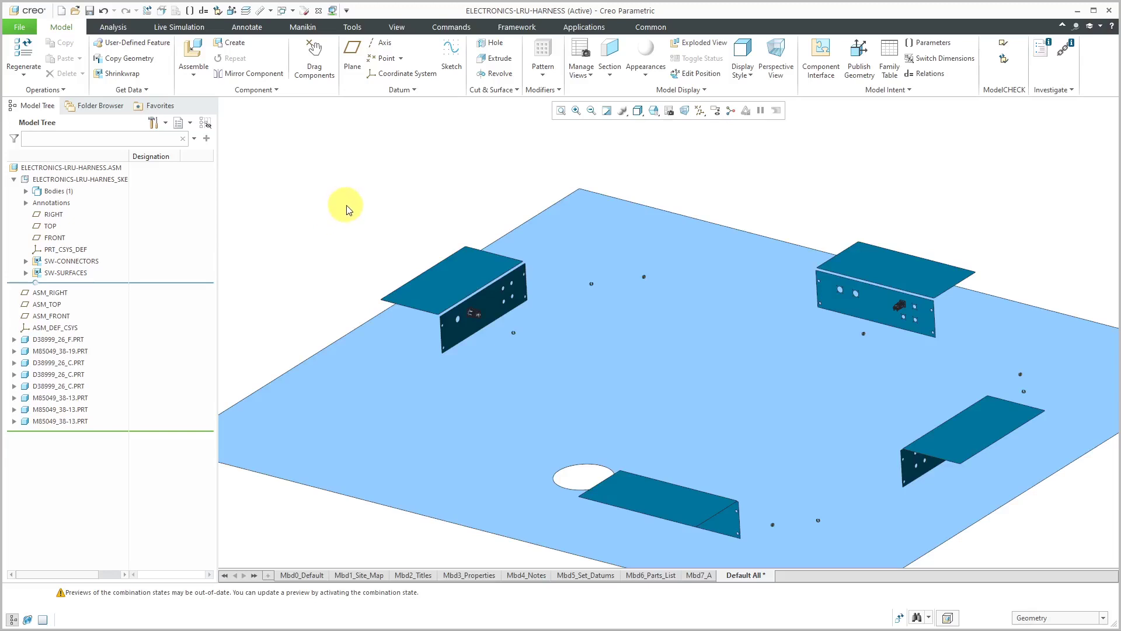
- Switch to the Cabling application and start a new harness part
click(583, 31)
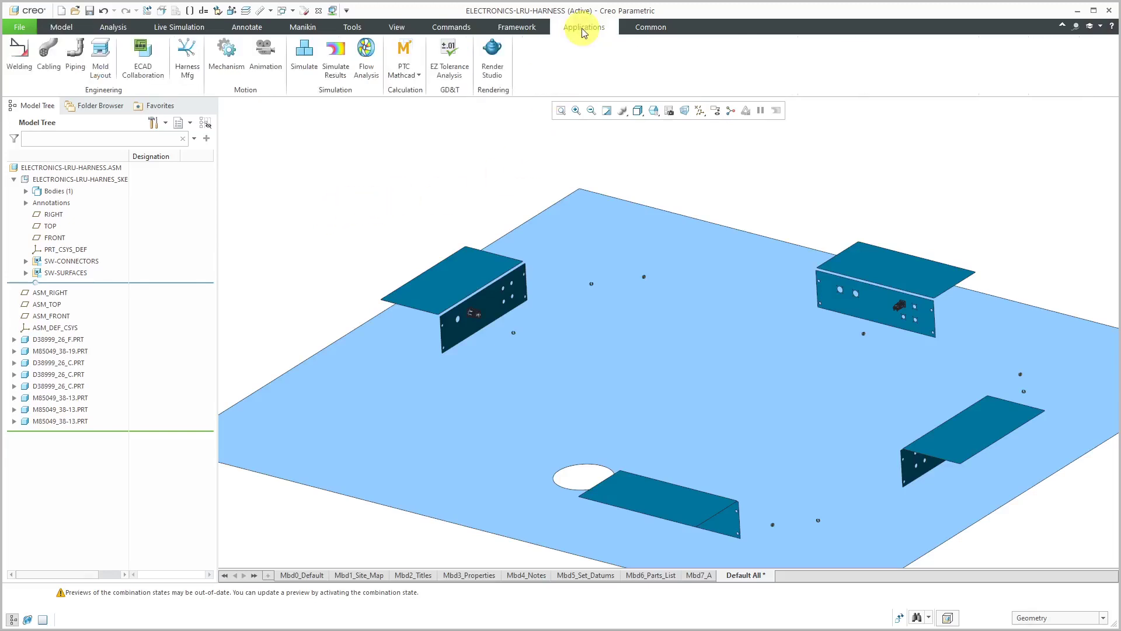
click(57, 66)
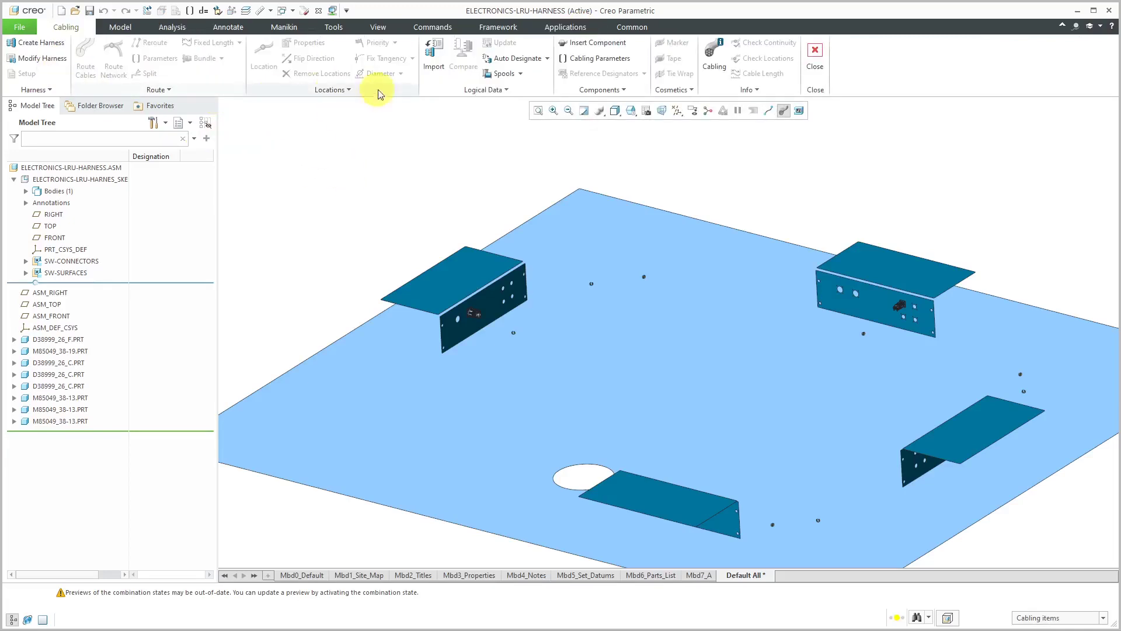
click(53, 46)
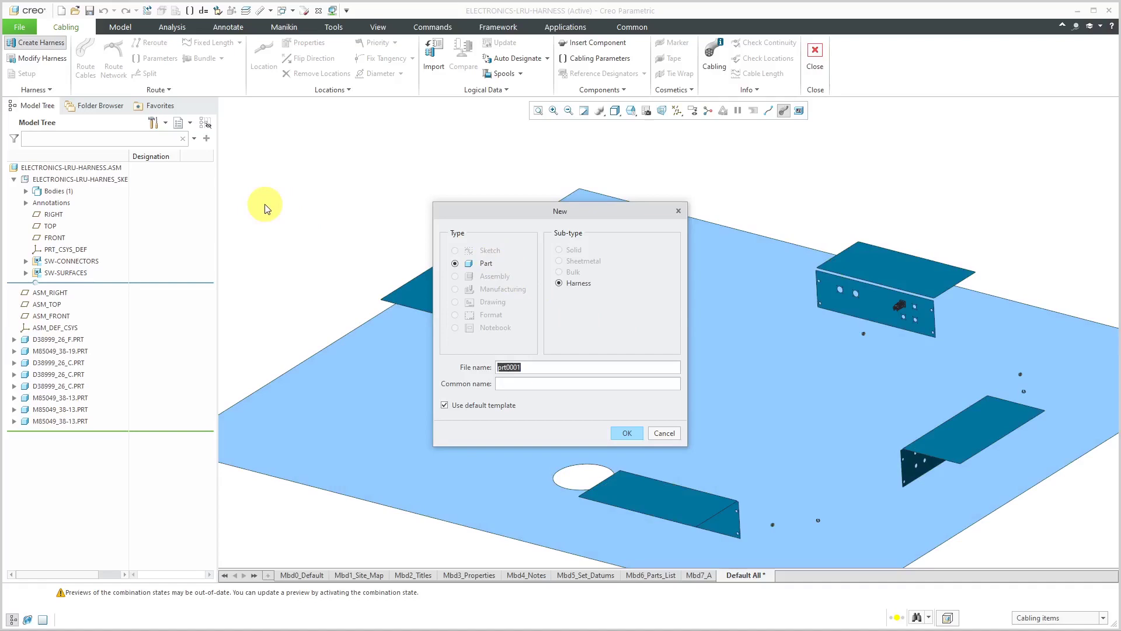
- Name the harness part electronics-harness and create it from the mcae_part_metric_mbd template
text(electronics-harness)
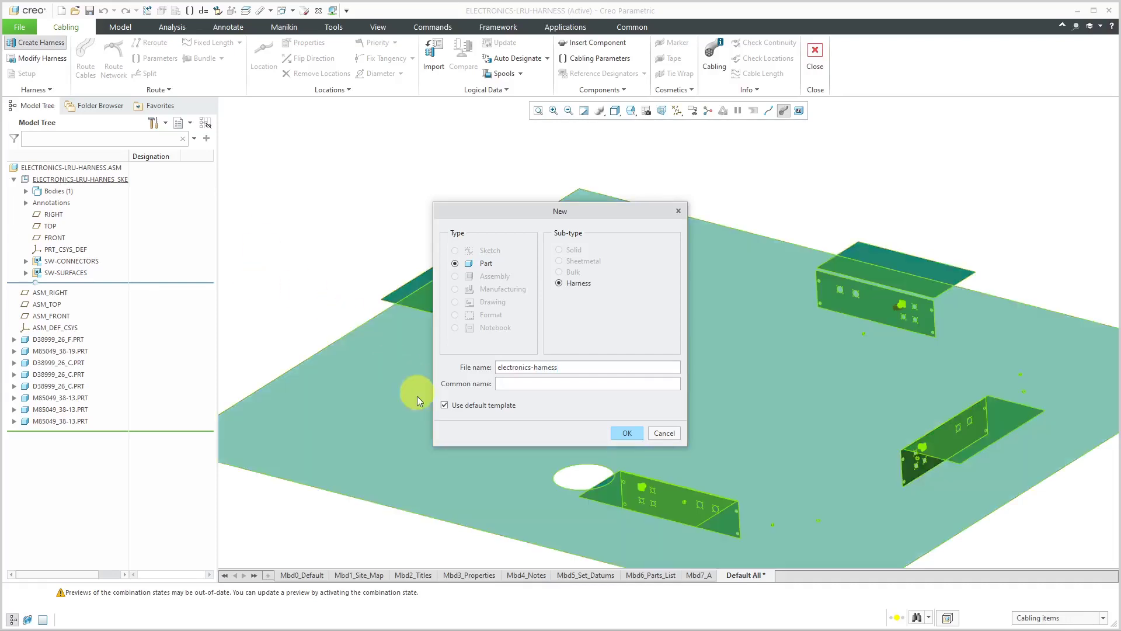
click(448, 404)
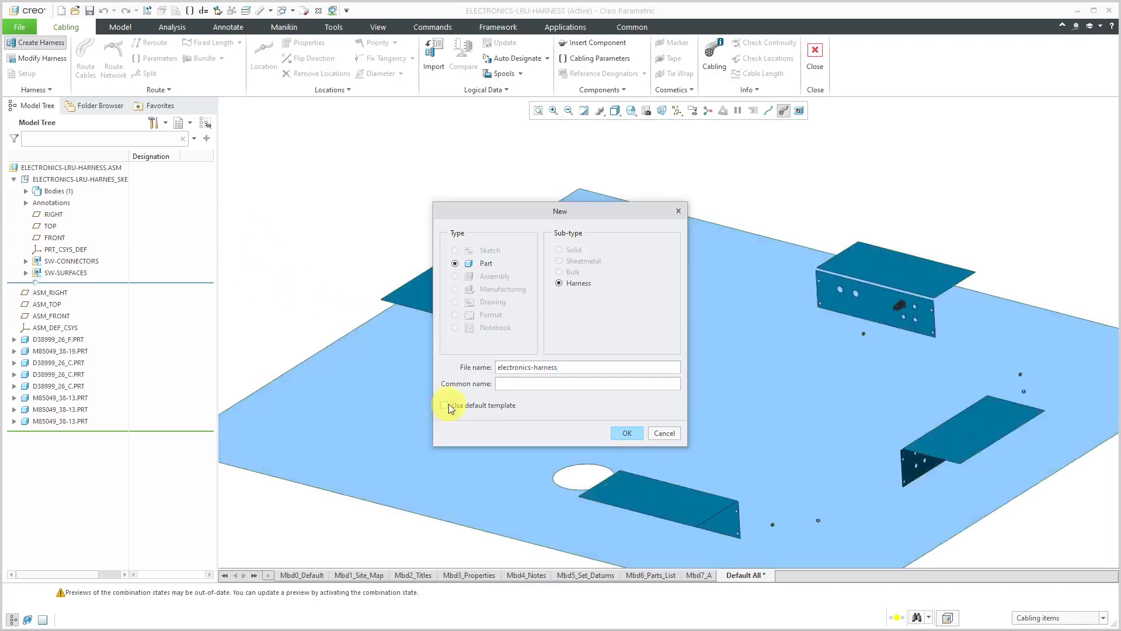
click(629, 433)
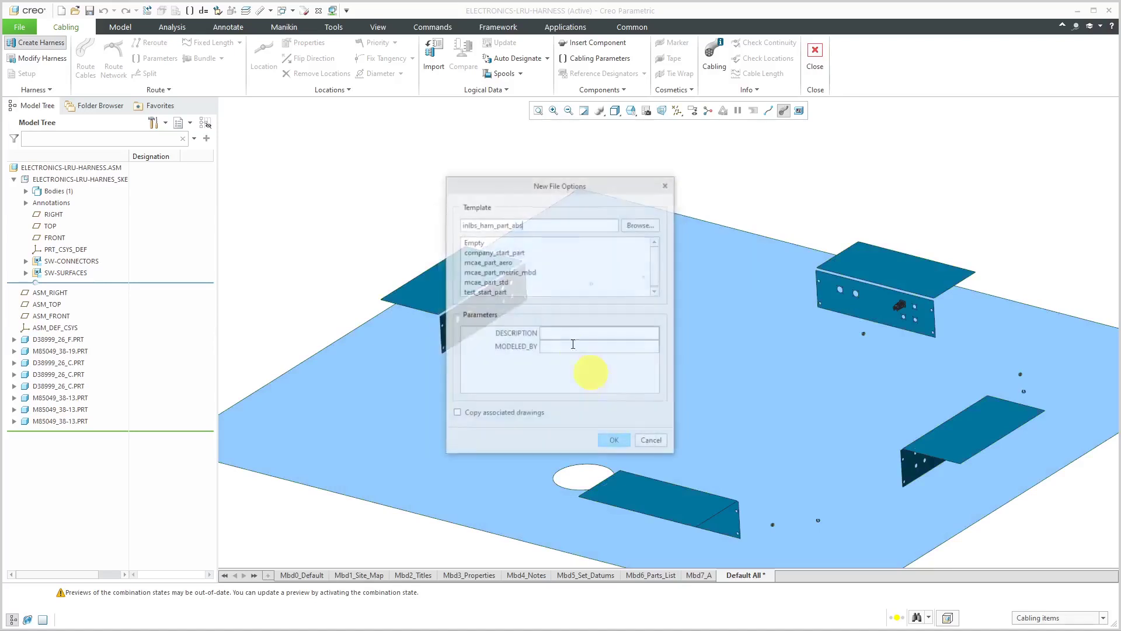
click(533, 275)
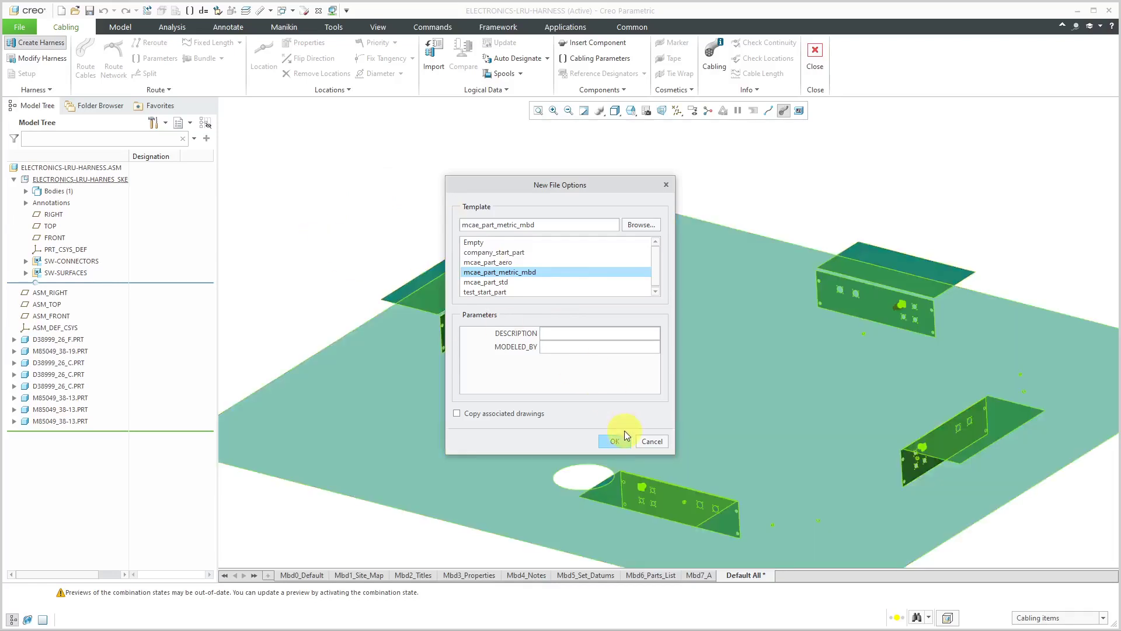
click(614, 441)
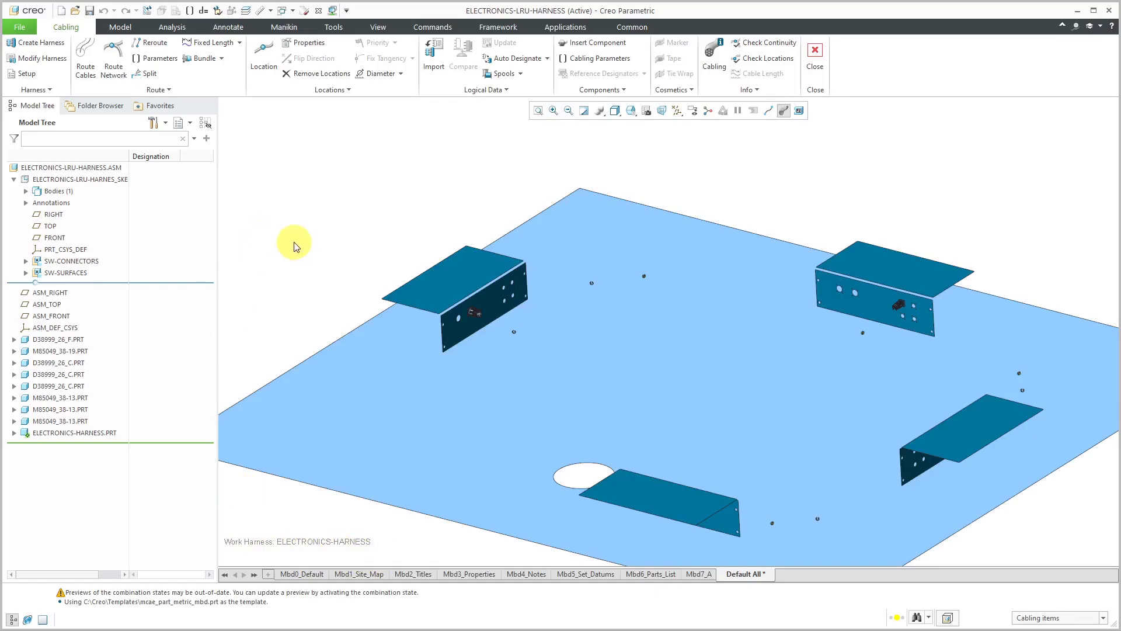
- Import CAN-HARN.xml as a whole Creo Schematics XML wire list, then maximize the window
click(439, 67)
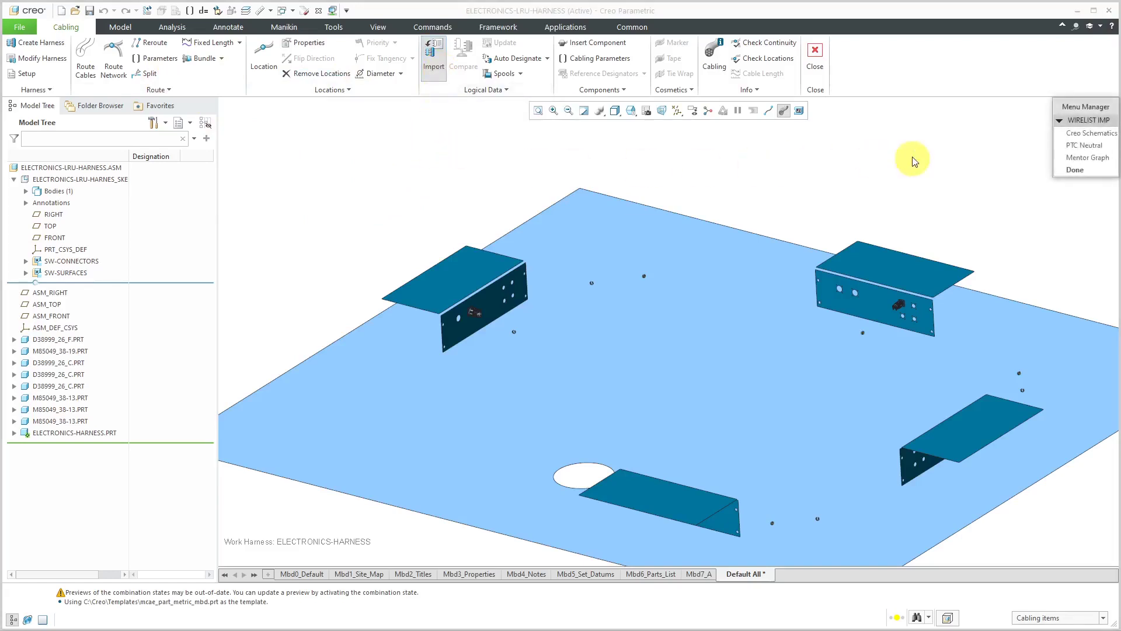
click(1070, 134)
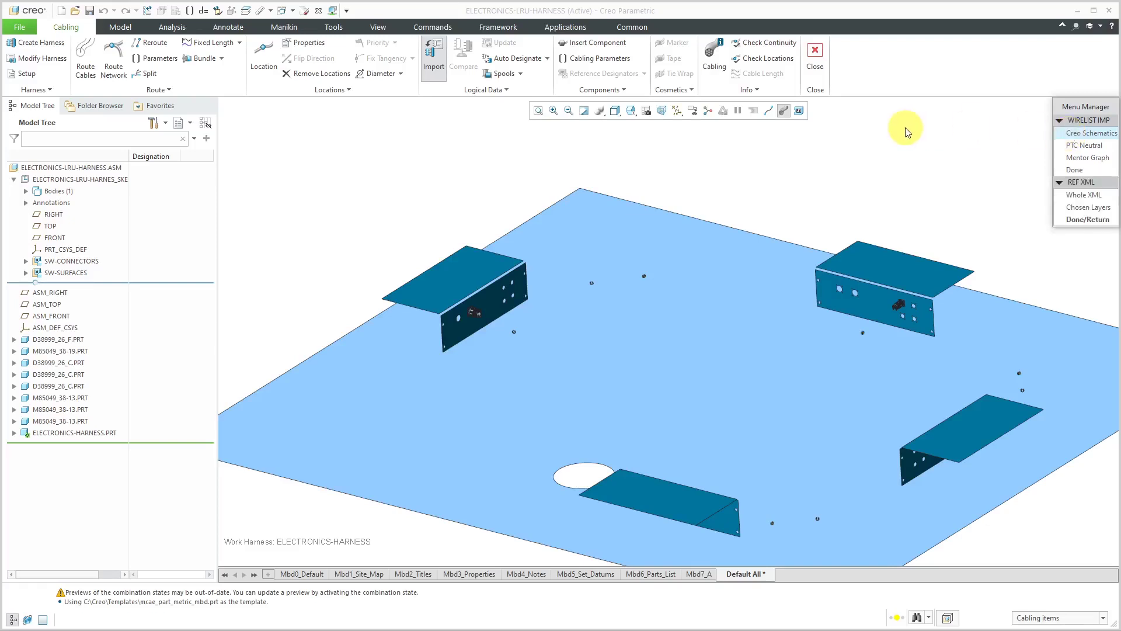
click(1072, 195)
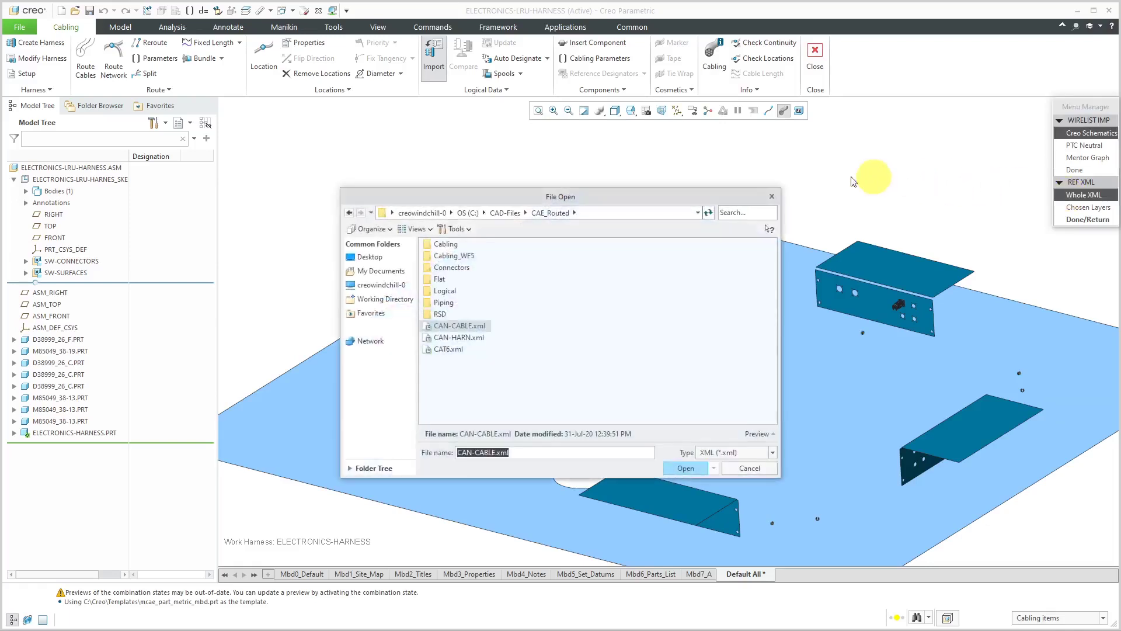
click(477, 338)
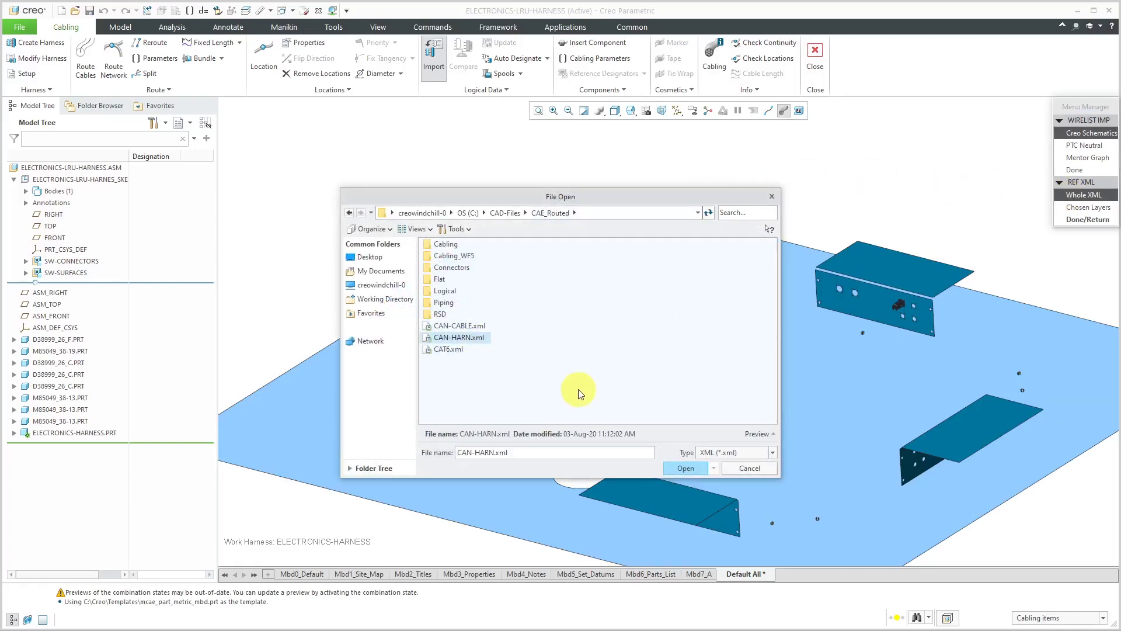
click(686, 469)
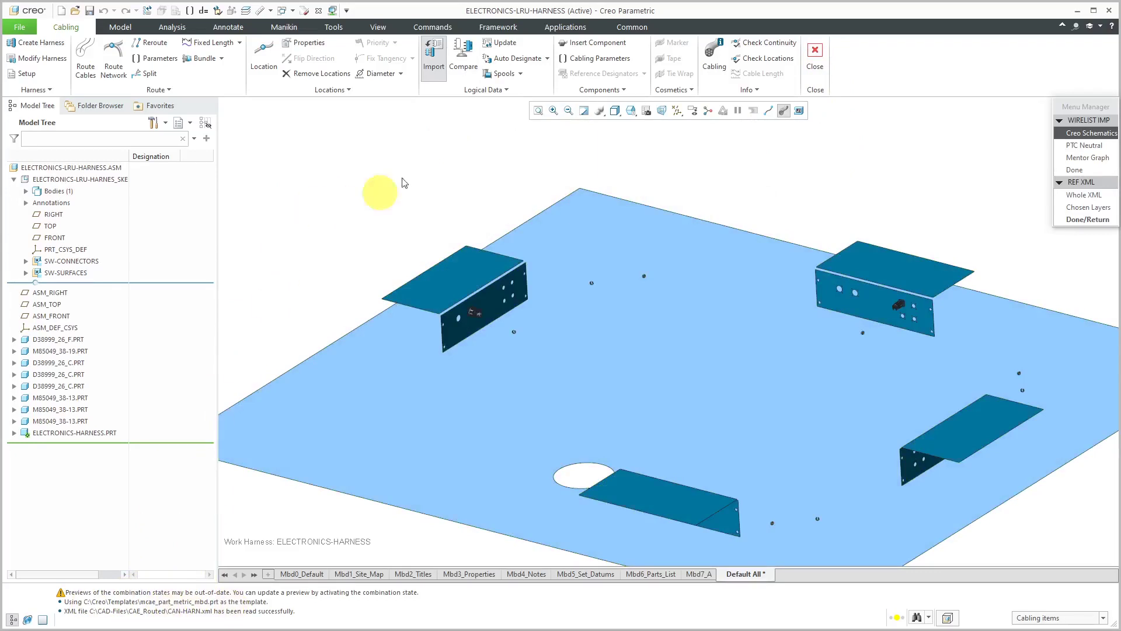
click(1077, 222)
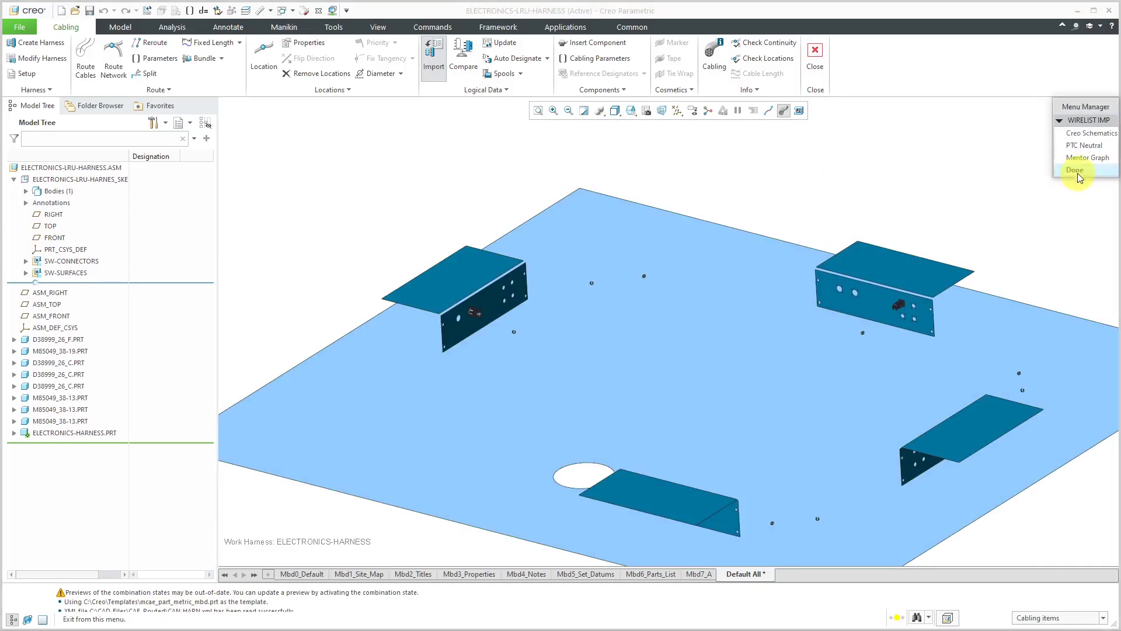
click(1078, 169)
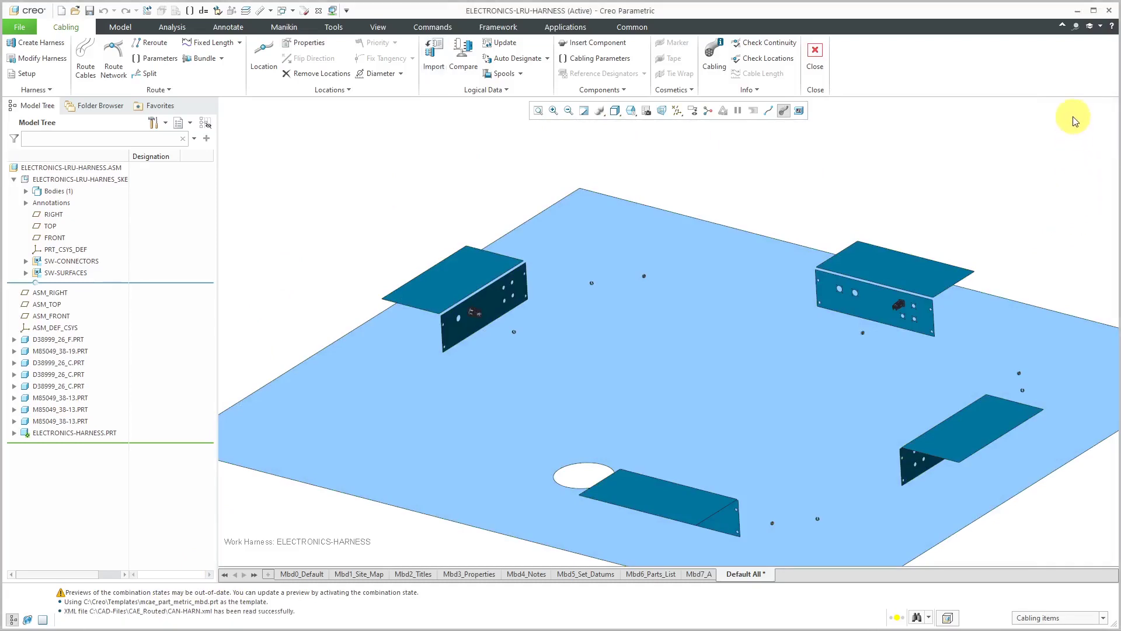
click(1093, 12)
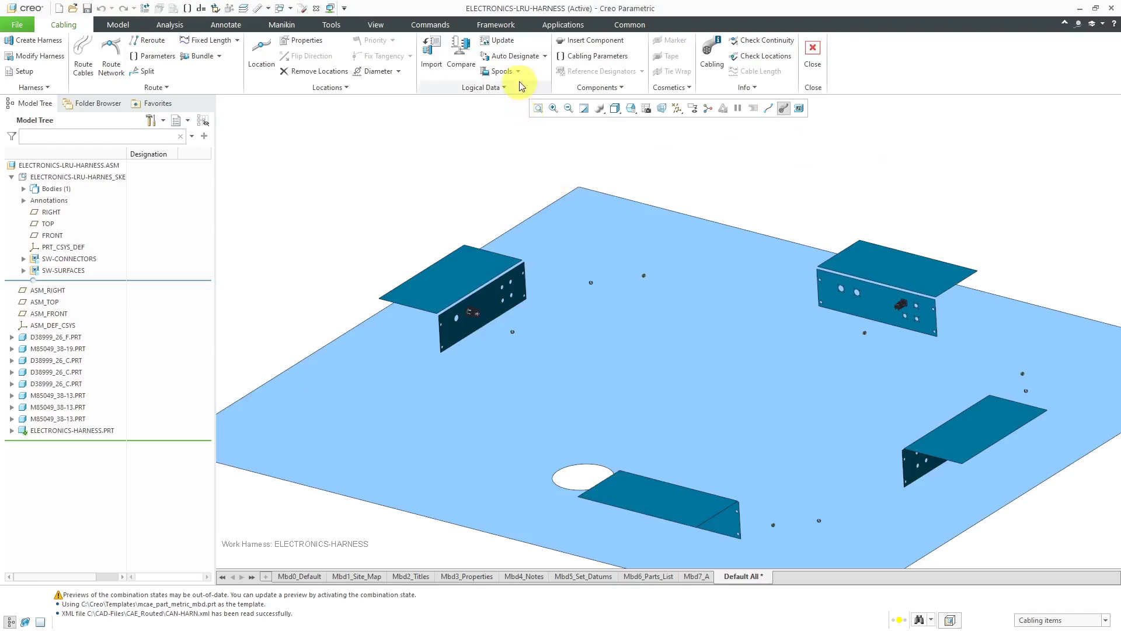
- Create the CAN_HARN spool from logical data and expand ELECTRONICS-HARNESS.PRT in the tree
click(502, 72)
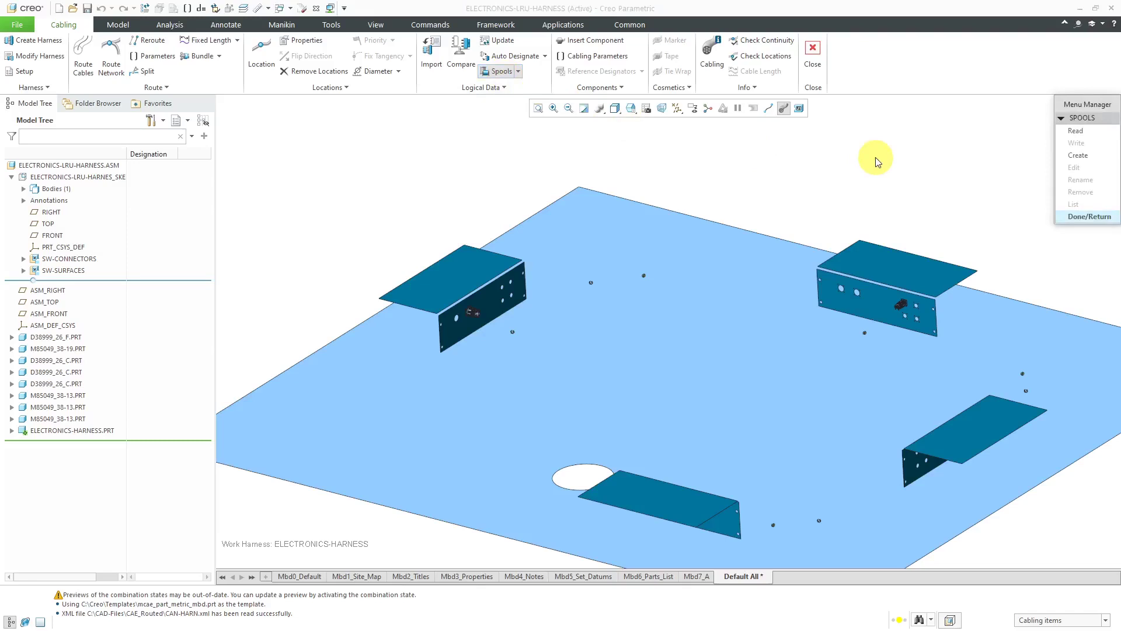
click(1071, 159)
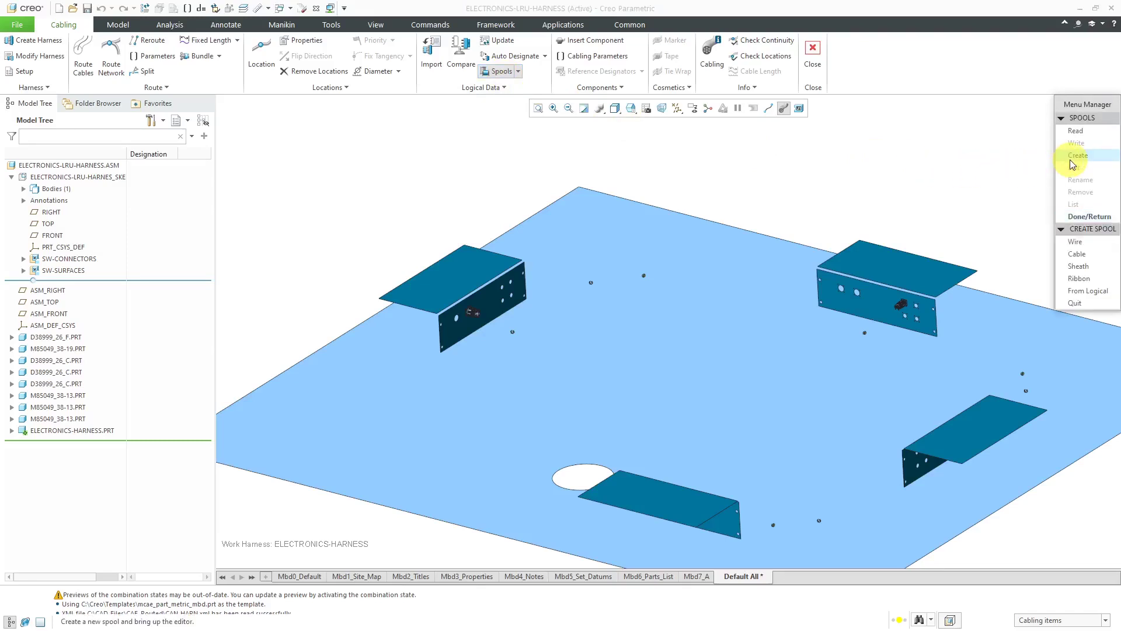
click(1084, 292)
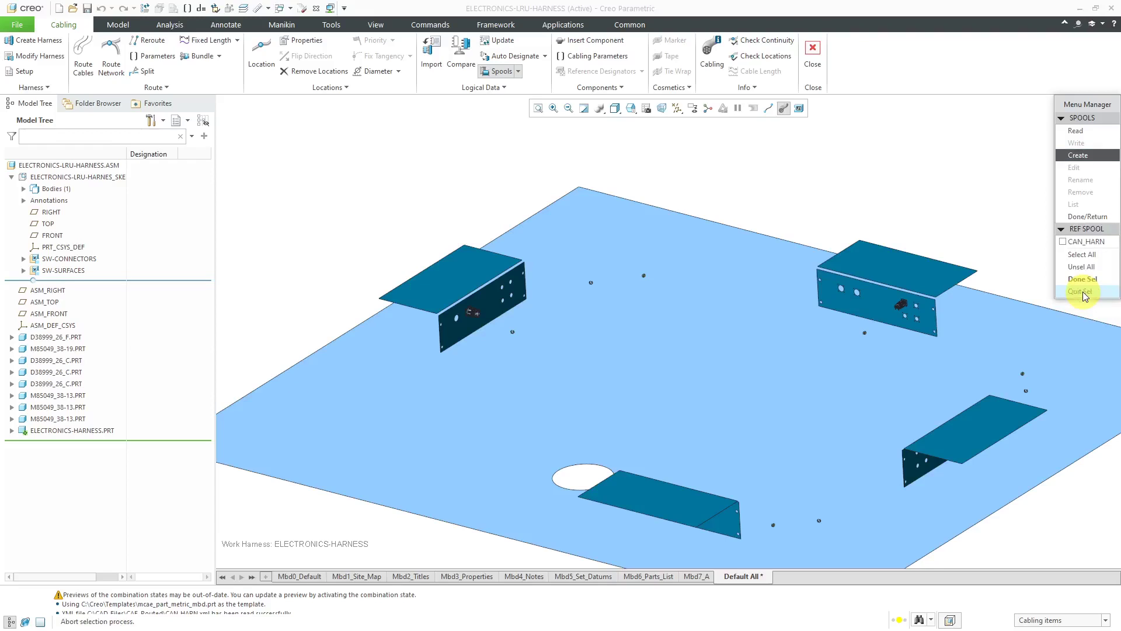
click(1076, 243)
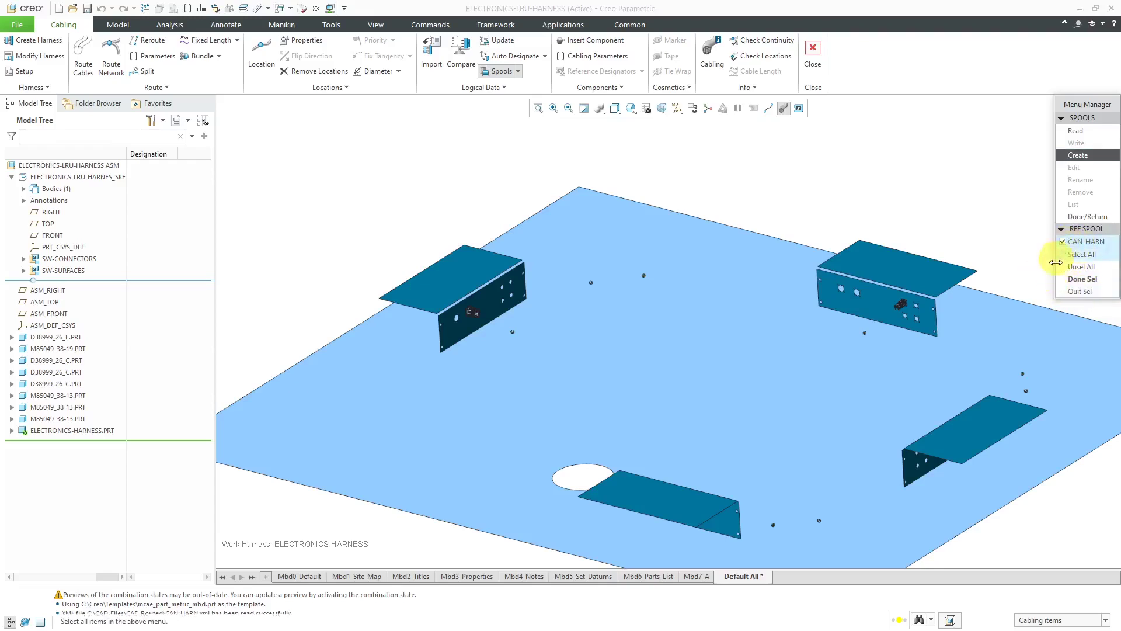
click(1080, 280)
click(1081, 216)
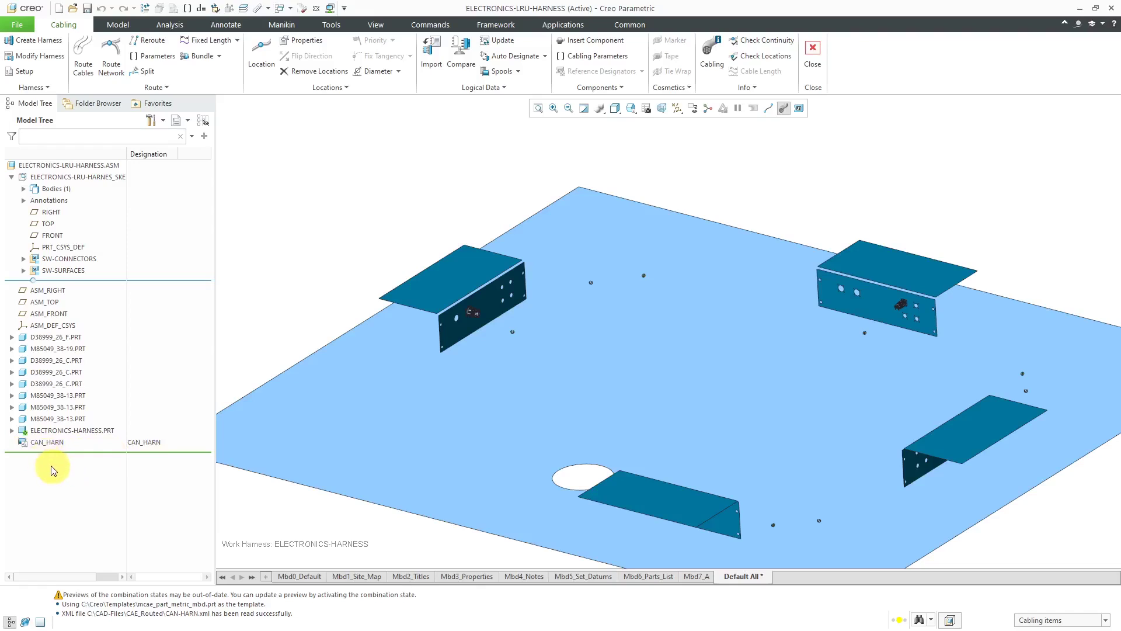
click(12, 432)
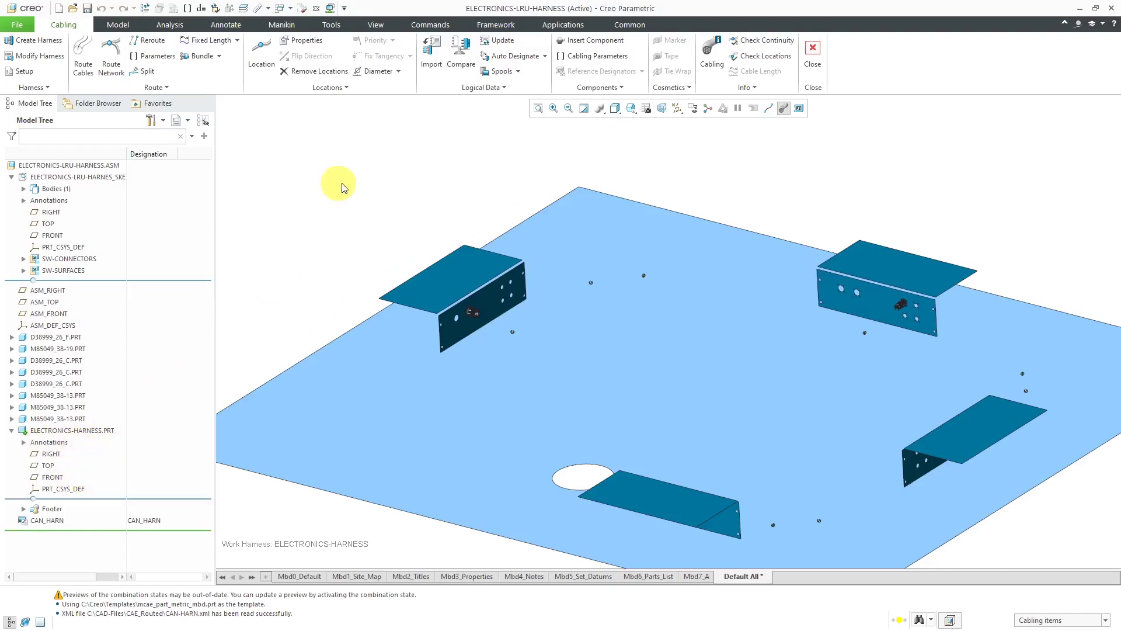
click(519, 72)
click(510, 92)
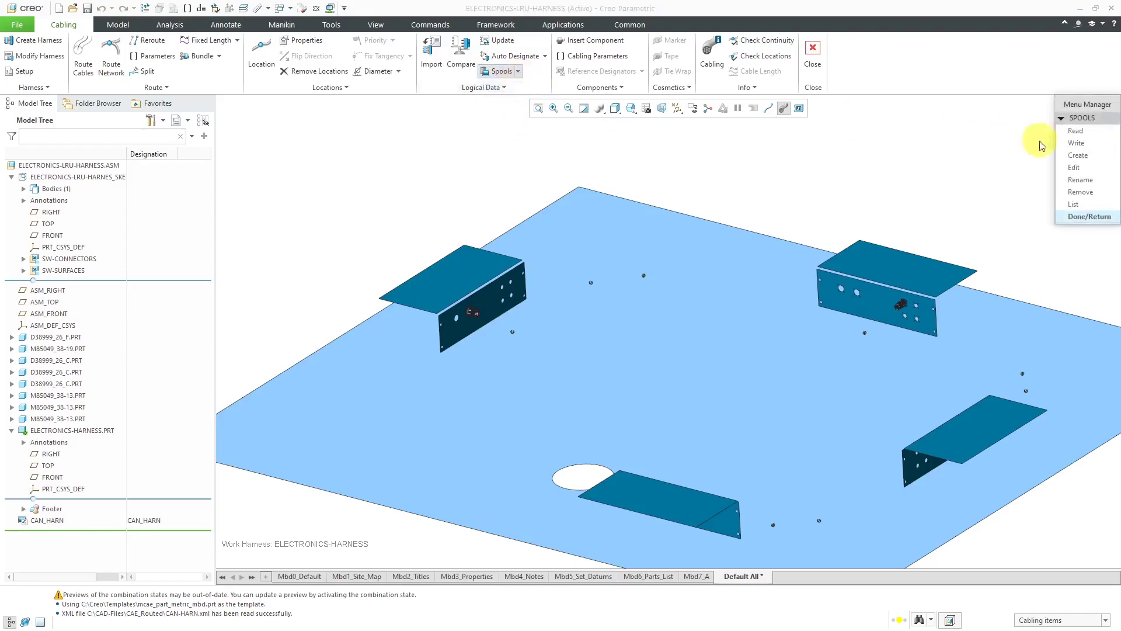
click(1075, 168)
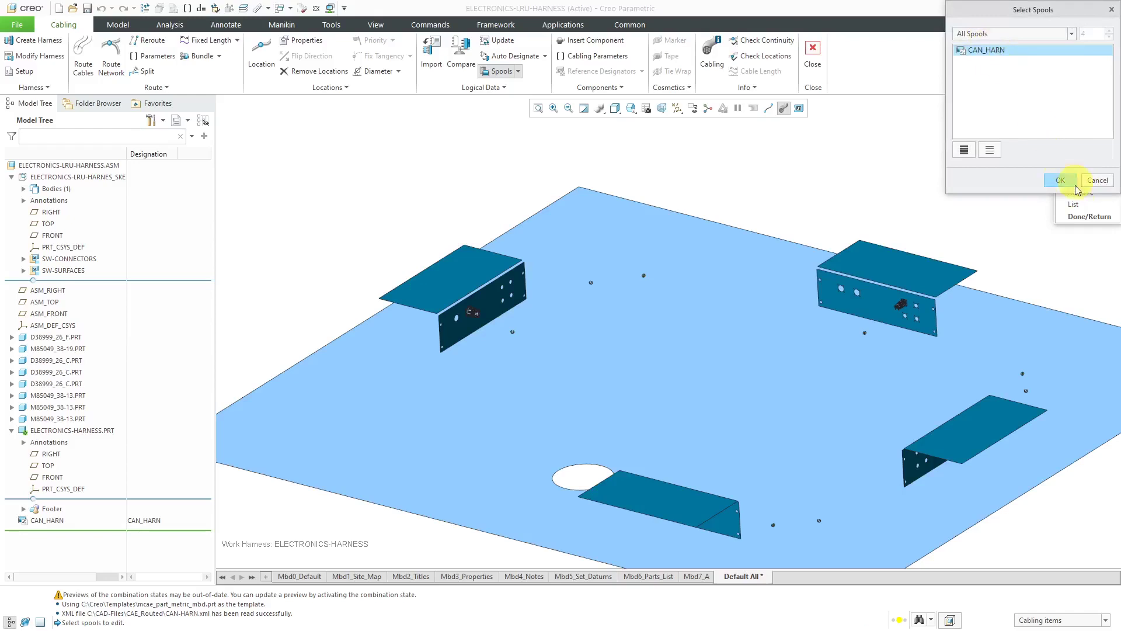
click(1063, 180)
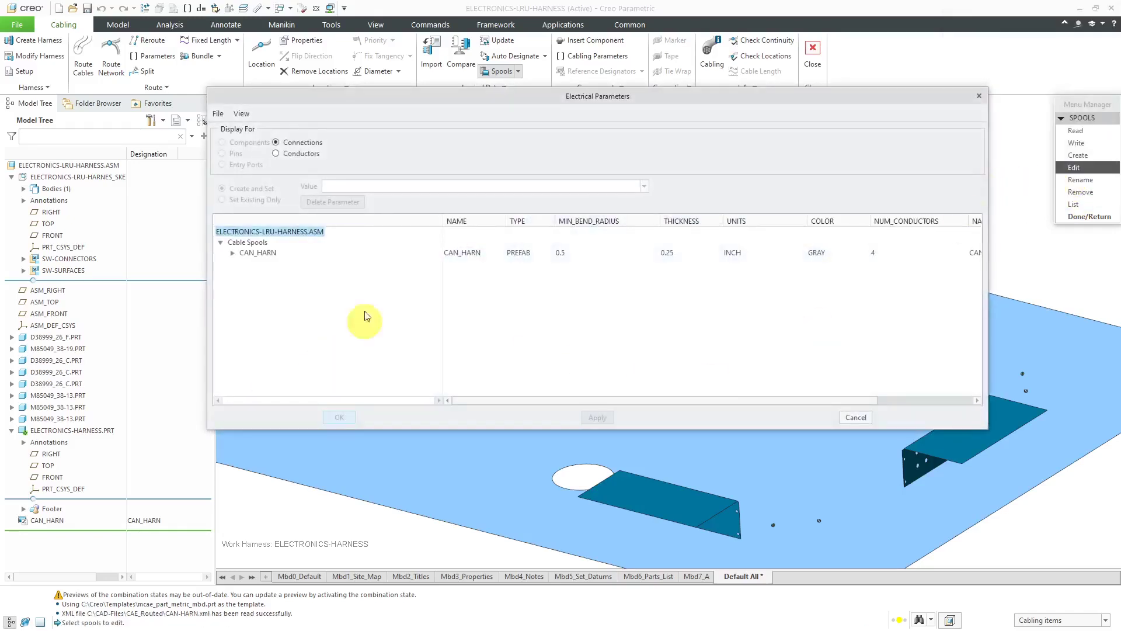
click(233, 253)
click(244, 263)
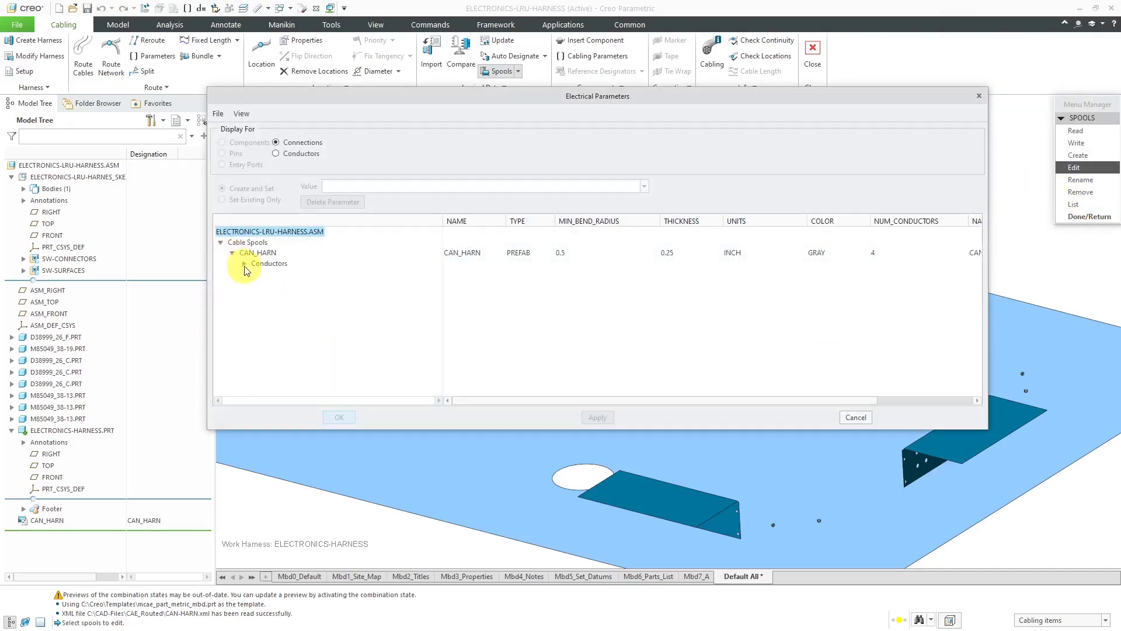
click(276, 154)
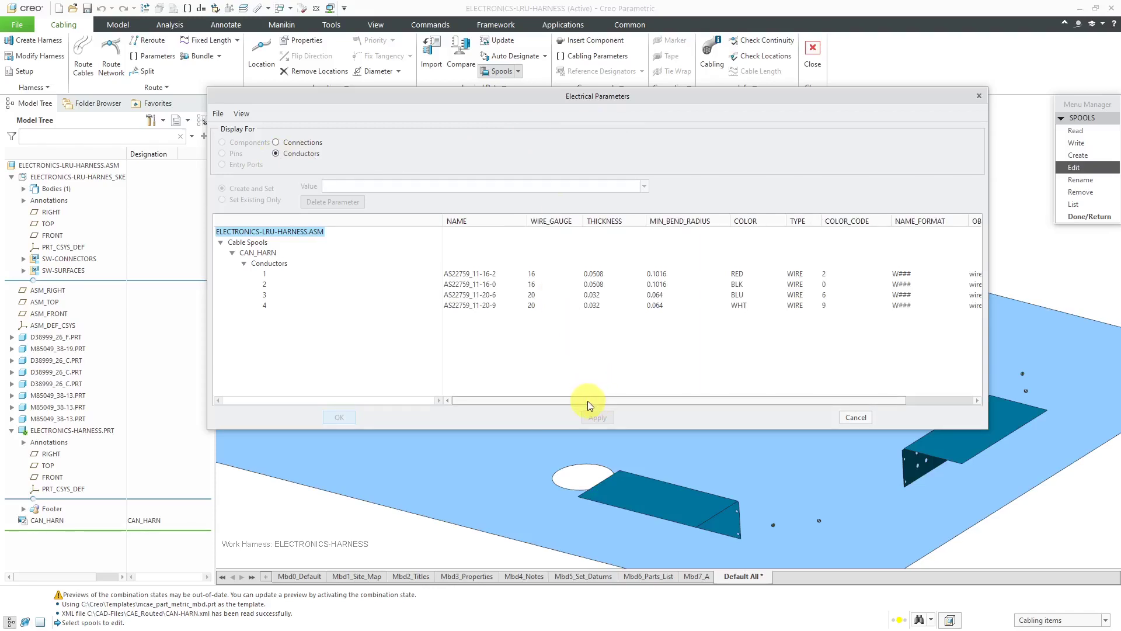
mouse_move(587, 401)
mouse_down()
mouse_move(688, 406)
mouse_move(590, 411)
mouse_up()
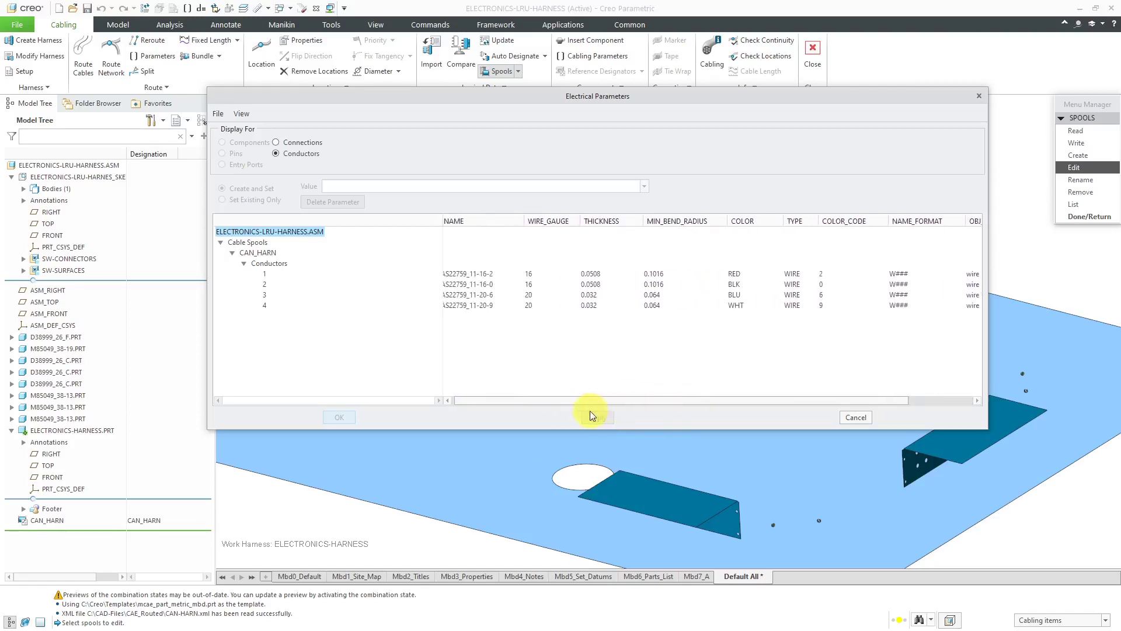
click(854, 418)
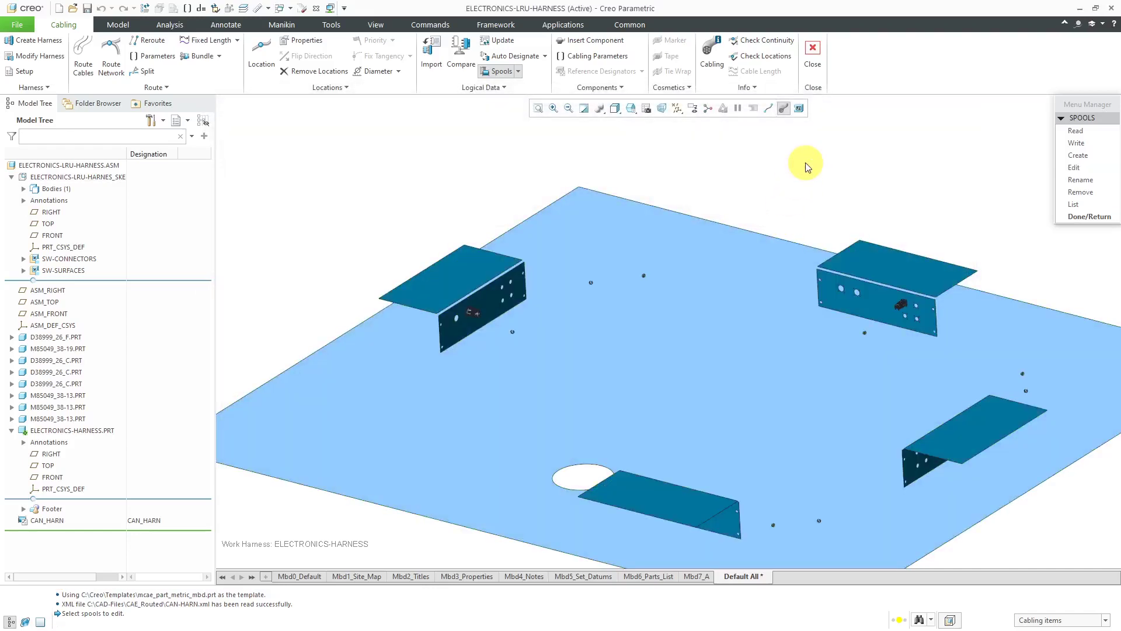
click(1089, 216)
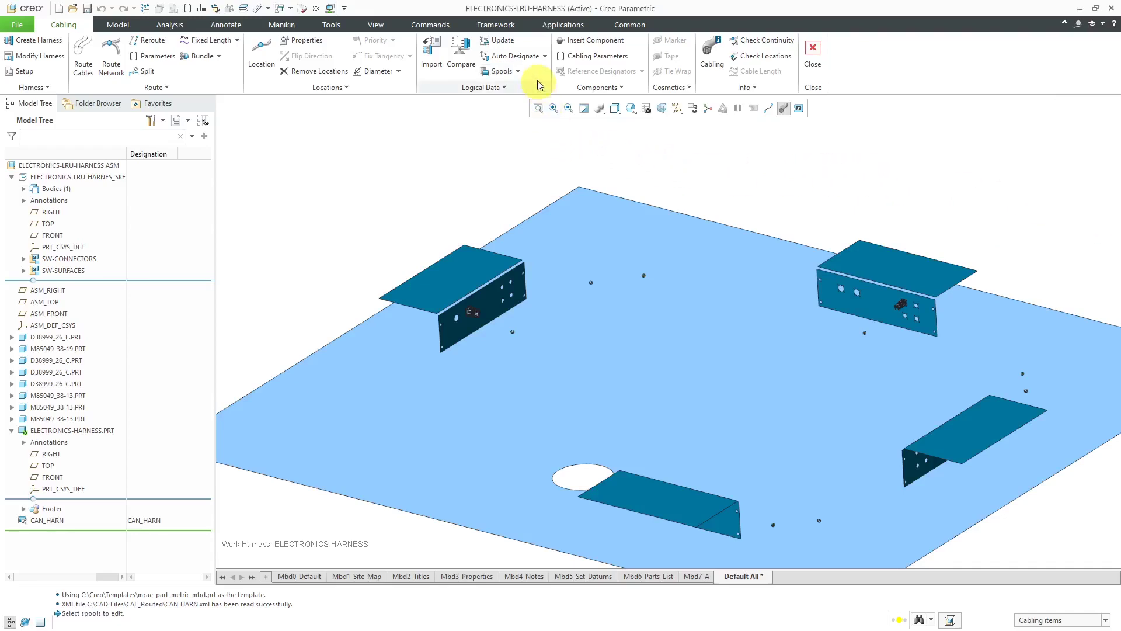
- Open the Auto Designator and widen its list to read each connector's status
click(521, 60)
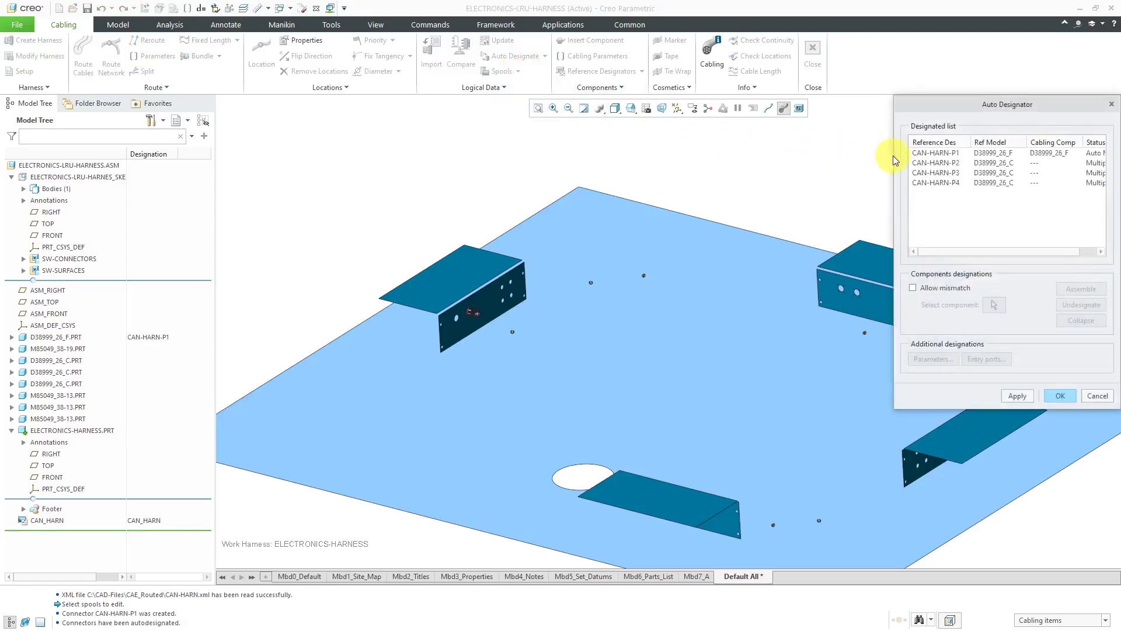
drag(894, 156, 869, 156)
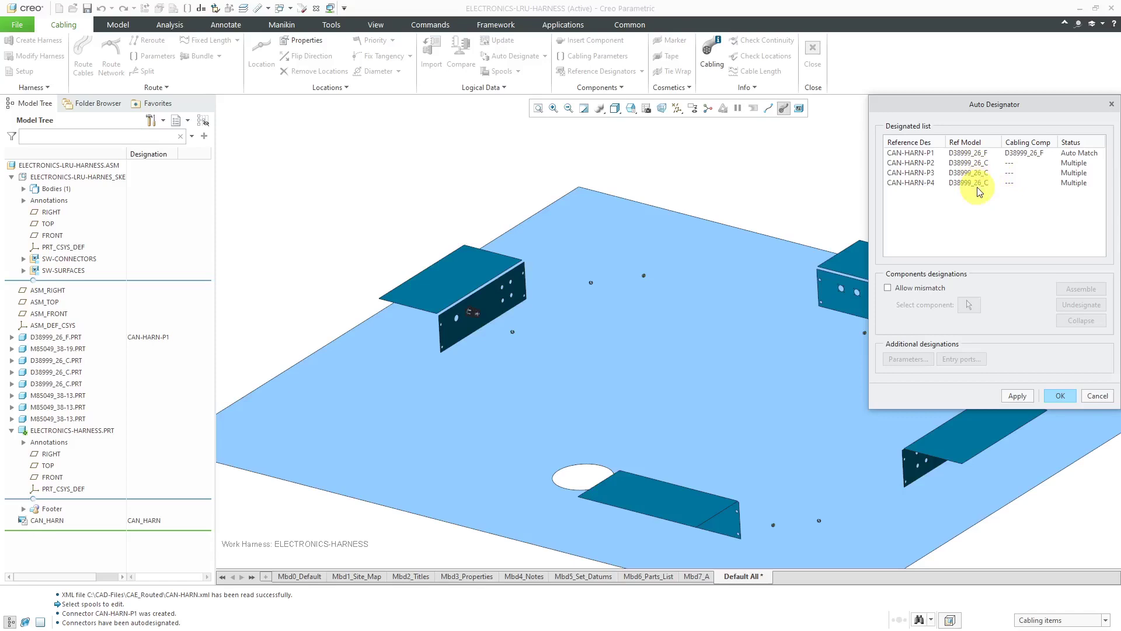
scroll(404, 181, down, 3)
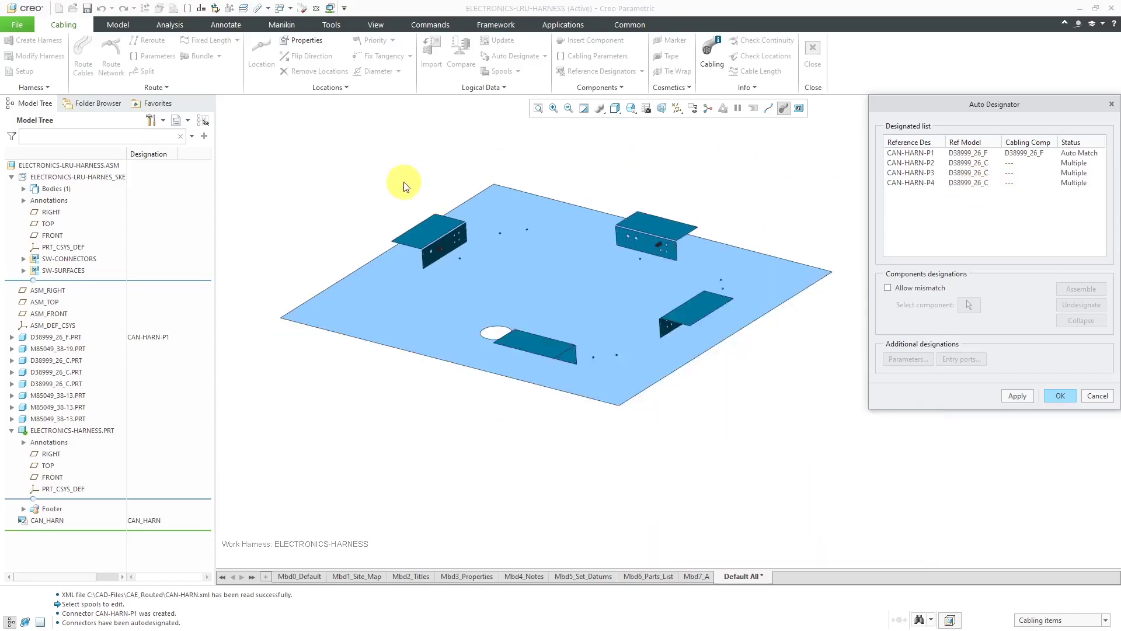
scroll(727, 222, up, 1)
scroll(735, 229, up, 2)
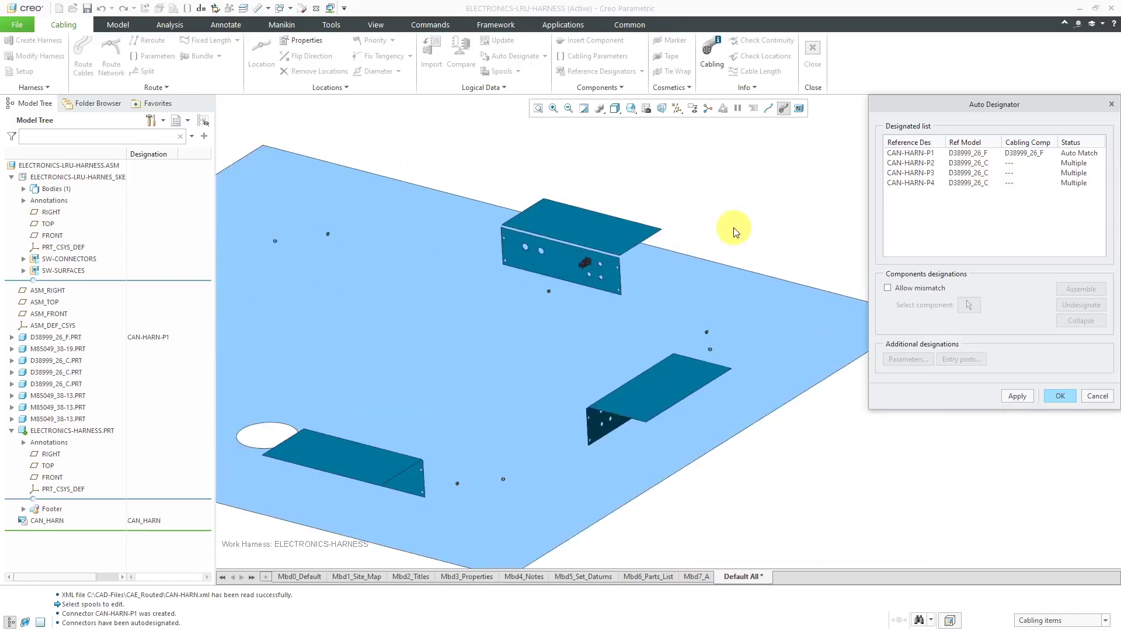
- Assign CAN-HARN-P2 and CAN-HARN-P3 to their bracket connectors and apply the designations
click(920, 163)
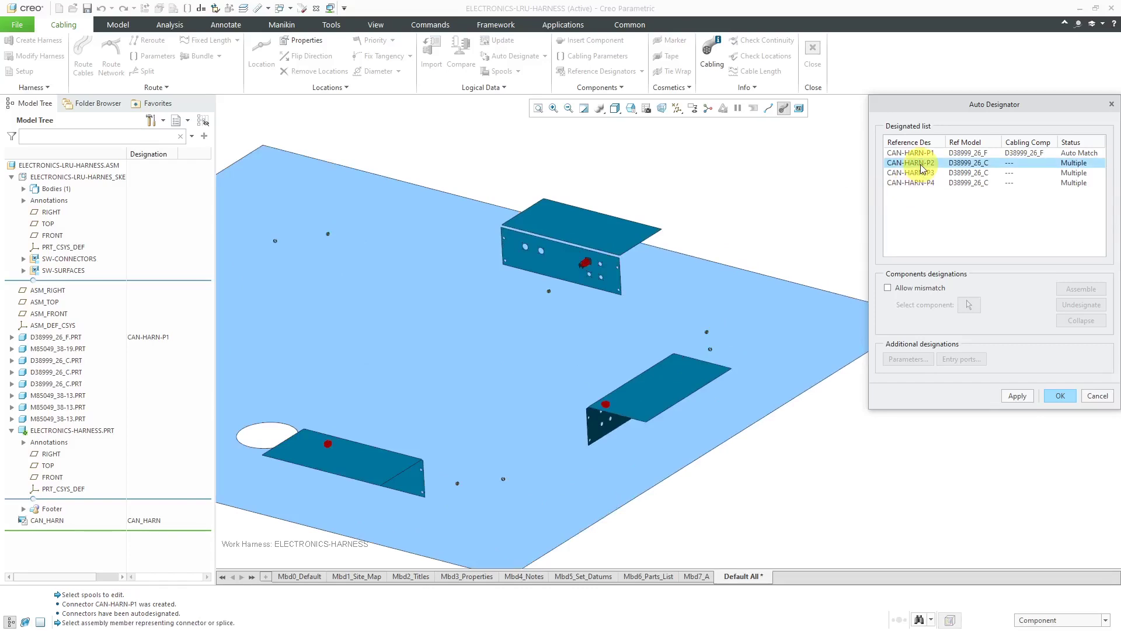
scroll(566, 258, up, 6)
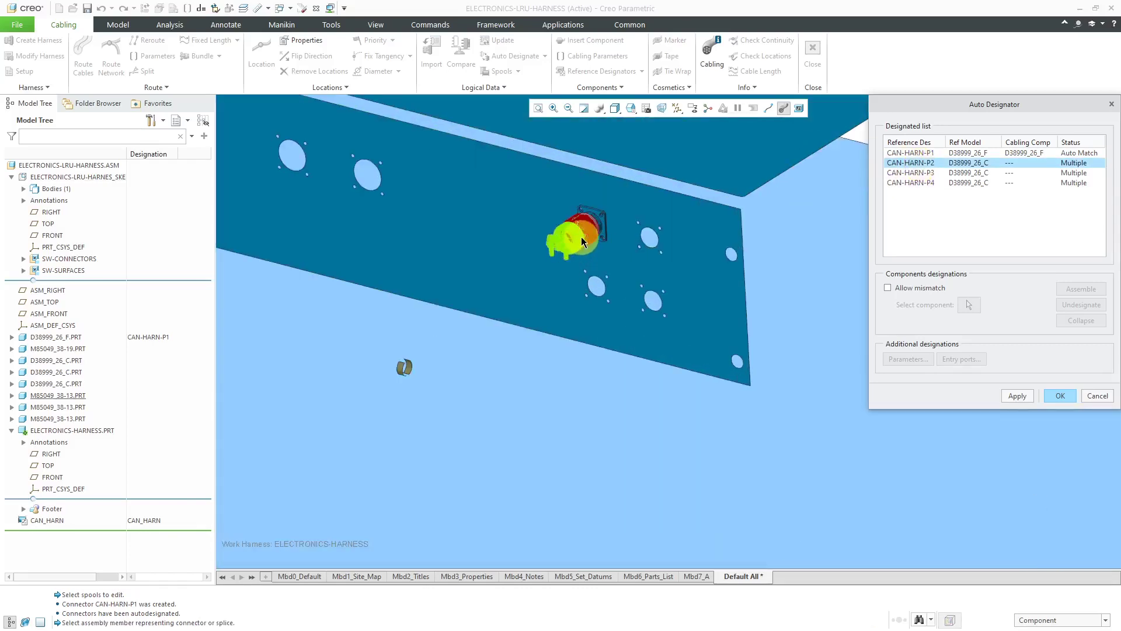
click(586, 228)
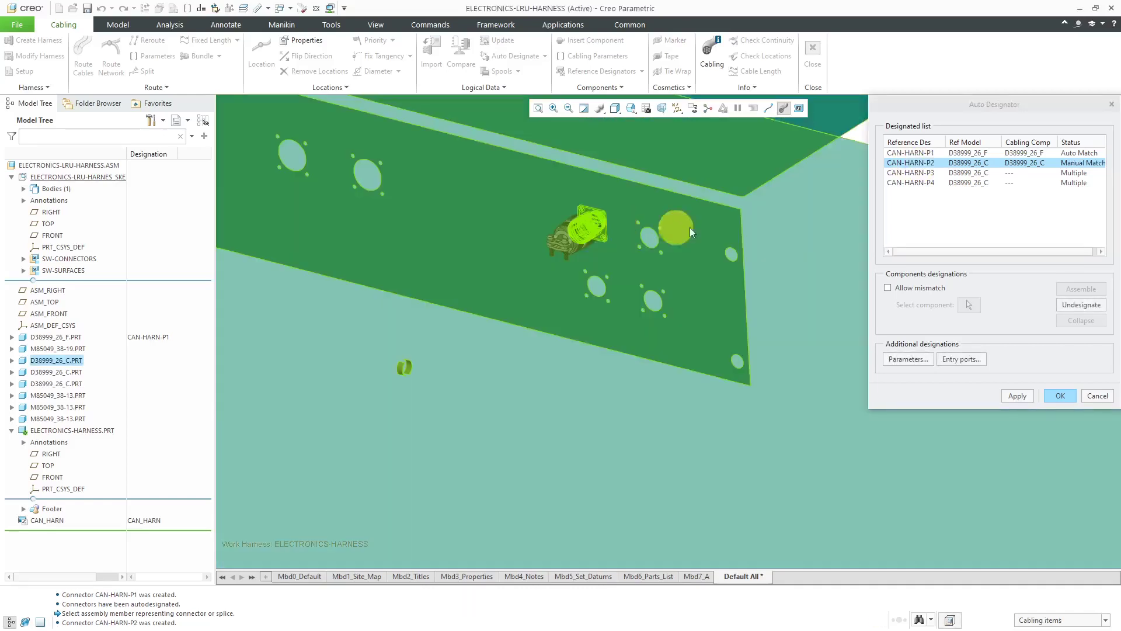
scroll(654, 230, down, 7)
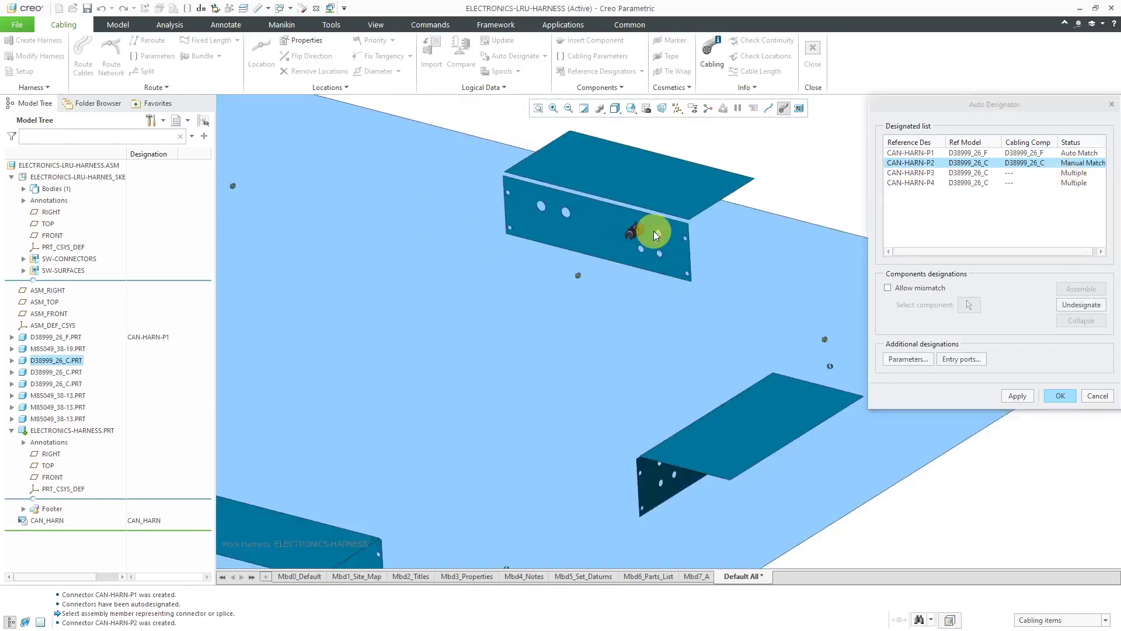
middle_drag(595, 308, 691, 300)
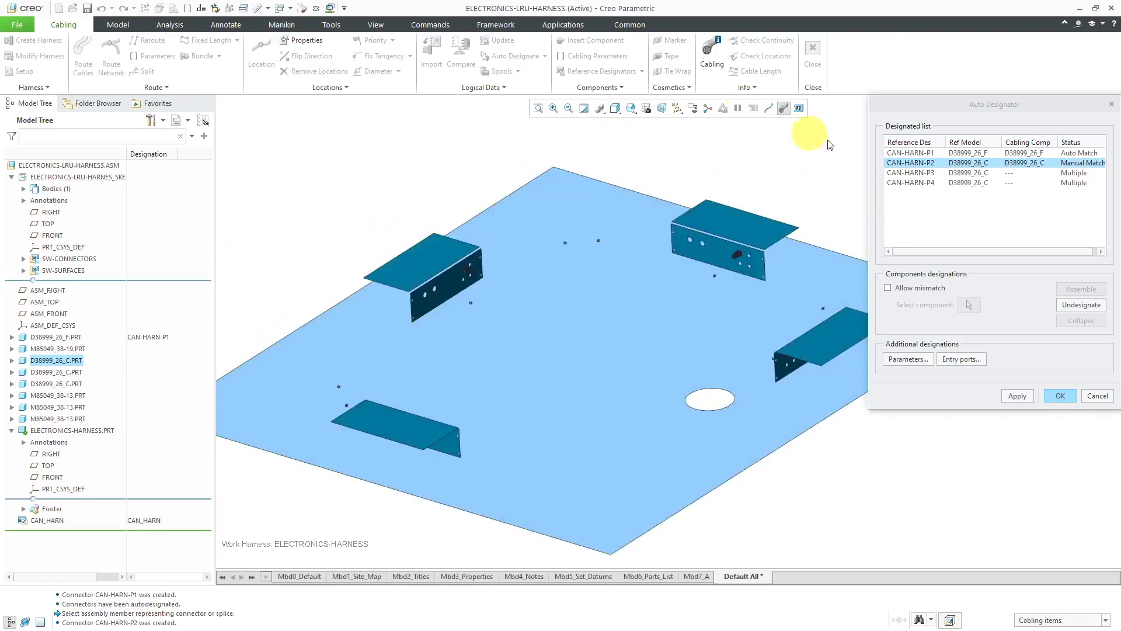
click(907, 174)
scroll(738, 263, up, 8)
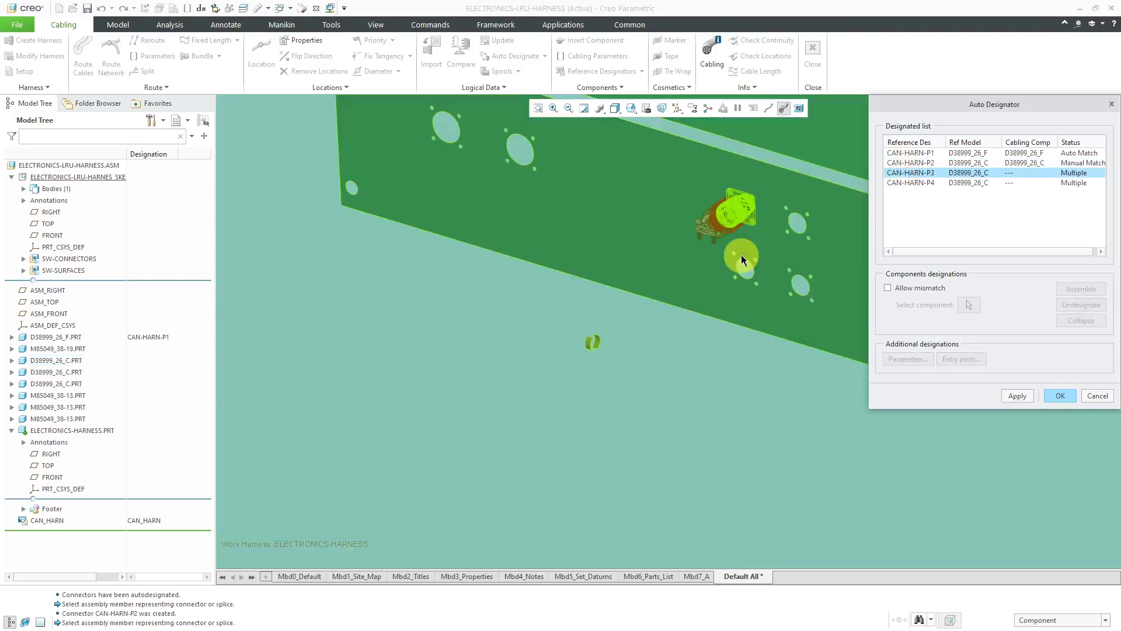
click(736, 220)
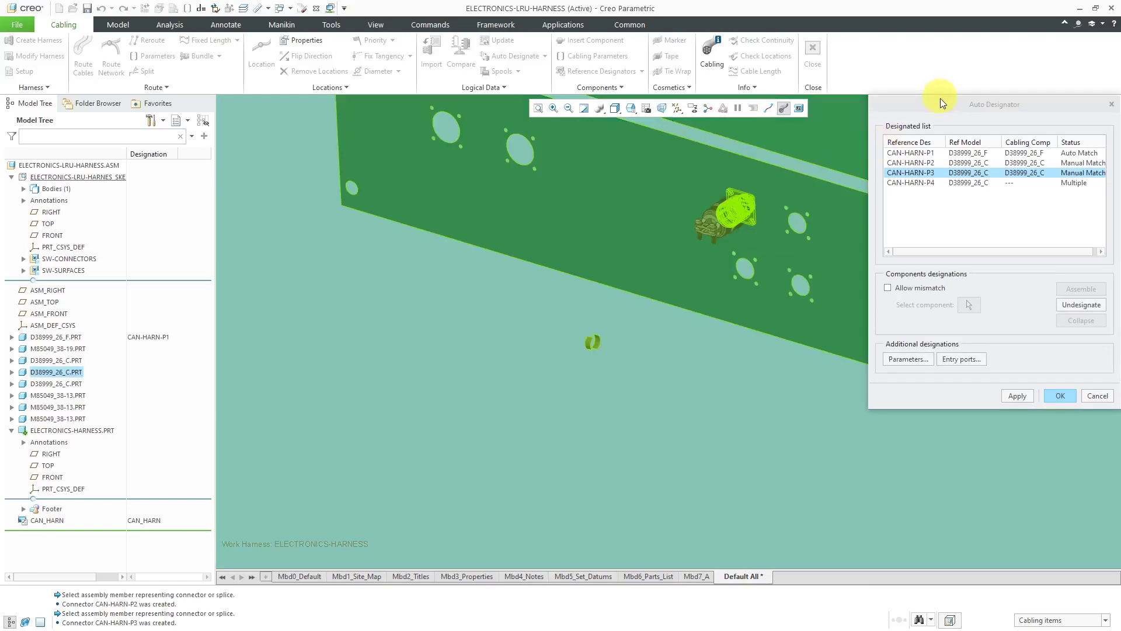
scroll(536, 333, down, 5)
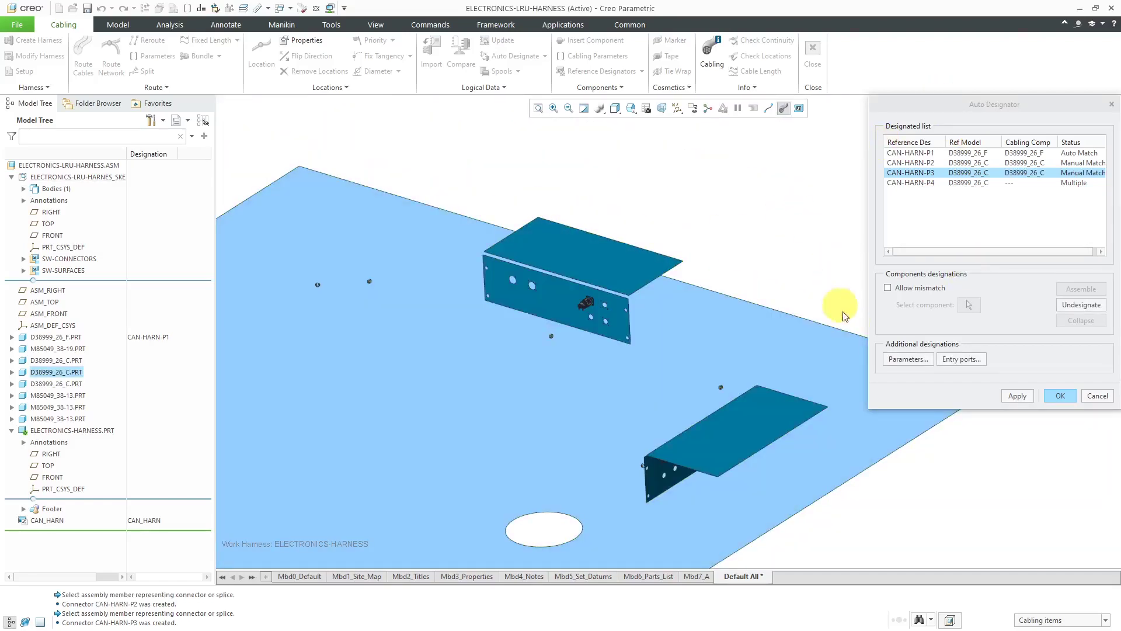
click(1019, 396)
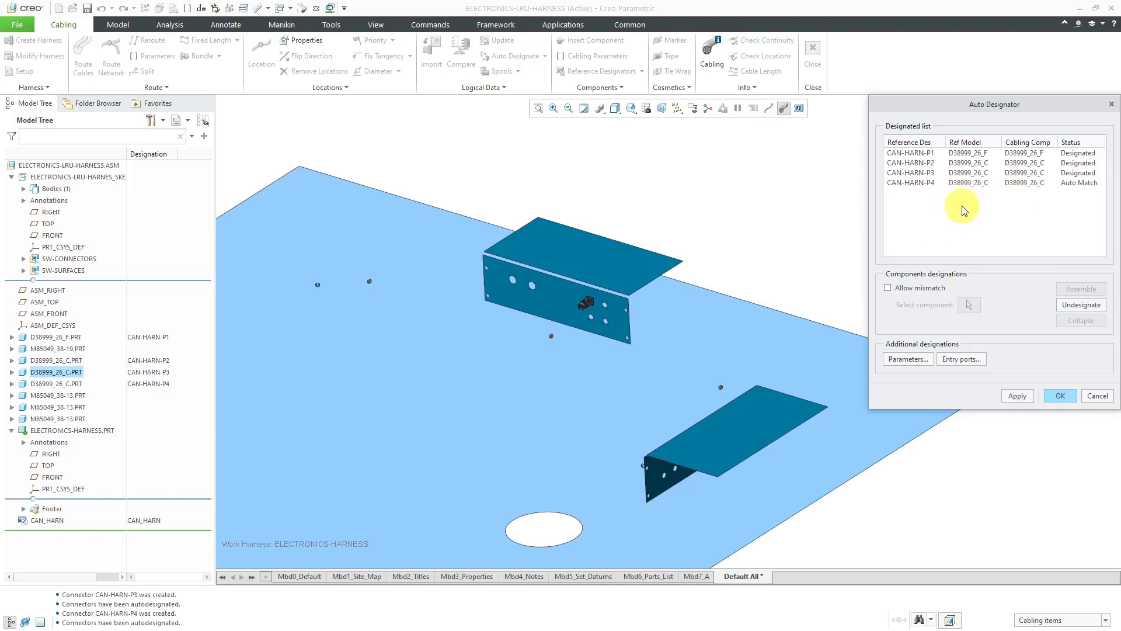
click(1061, 396)
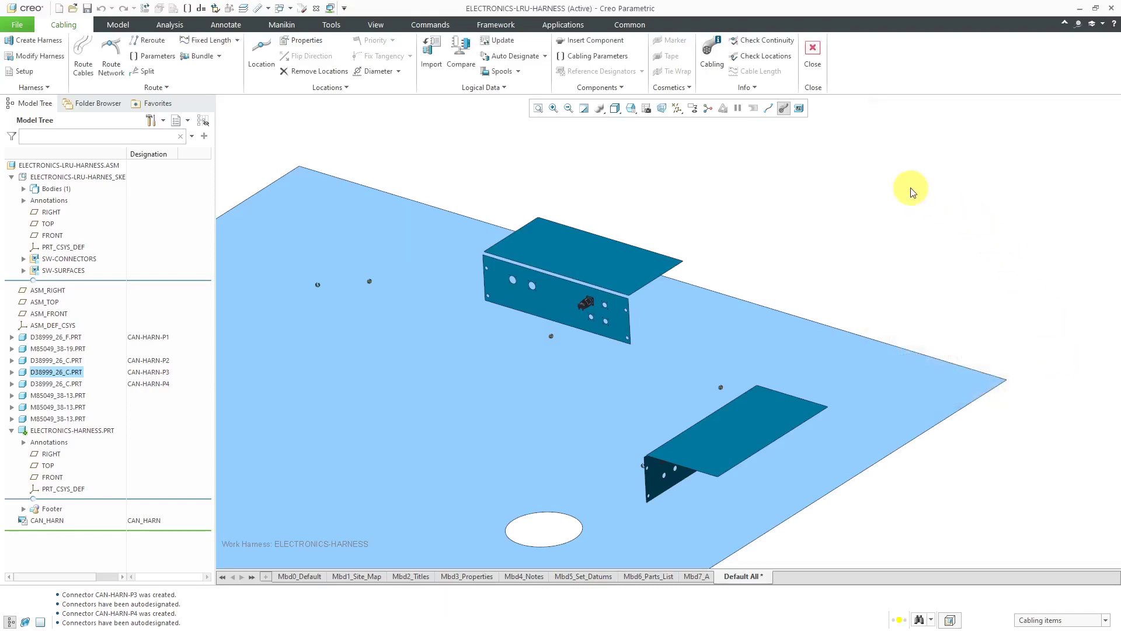
scroll(930, 222, down, 3)
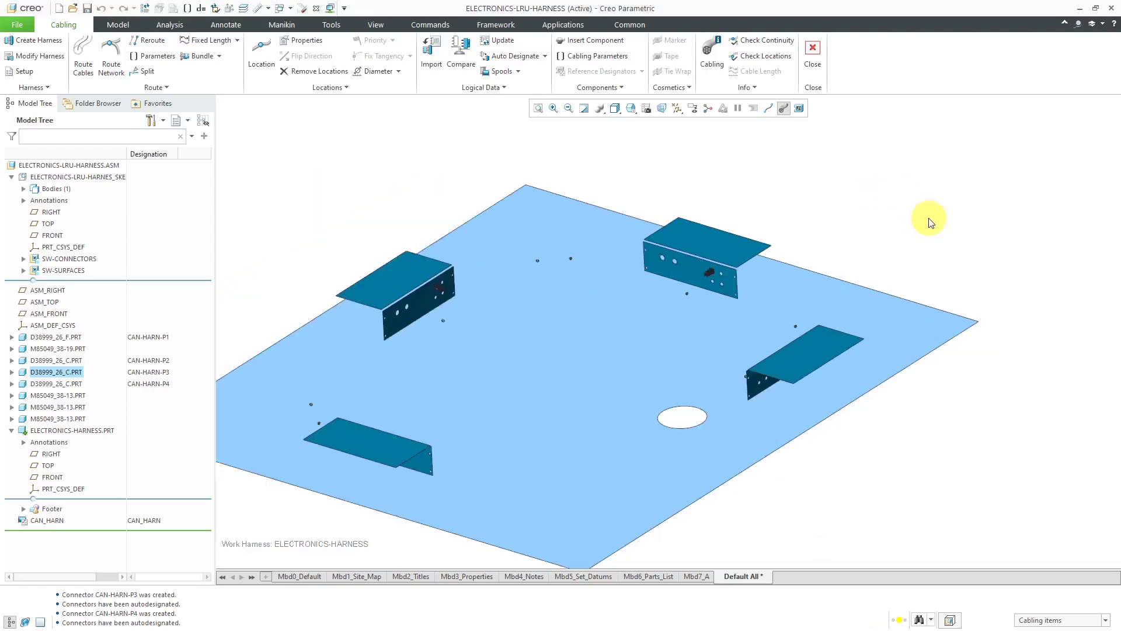
mouse_move(929, 223)
middle_down()
mouse_move(908, 203)
mouse_move(858, 205)
mouse_move(862, 225)
middle_up()
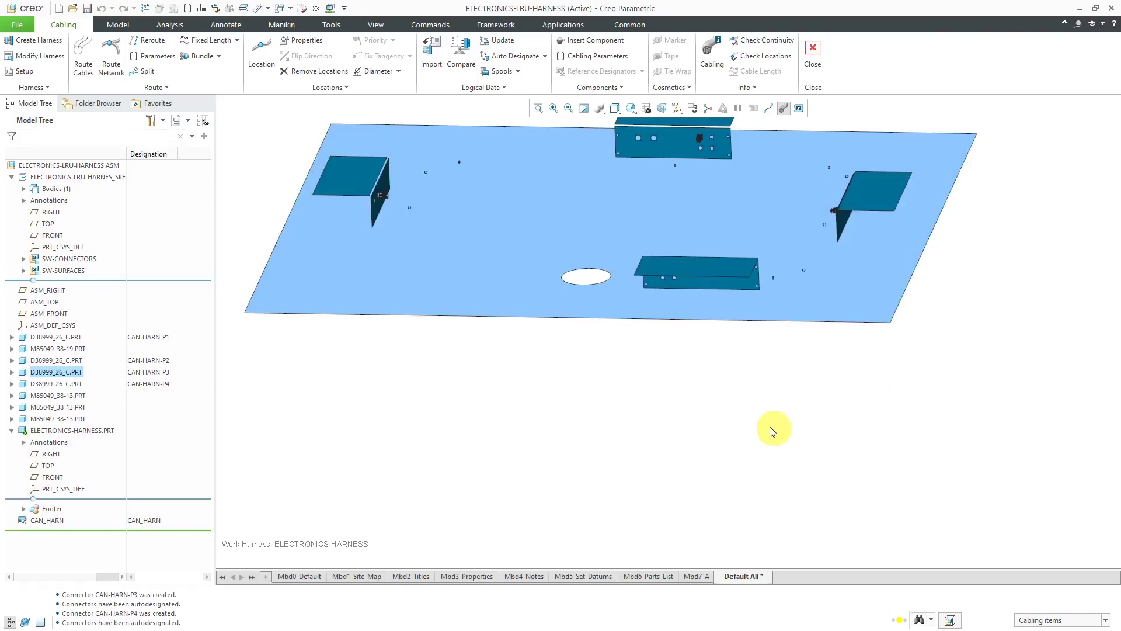
shift+middle_drag(763, 426, 781, 524)
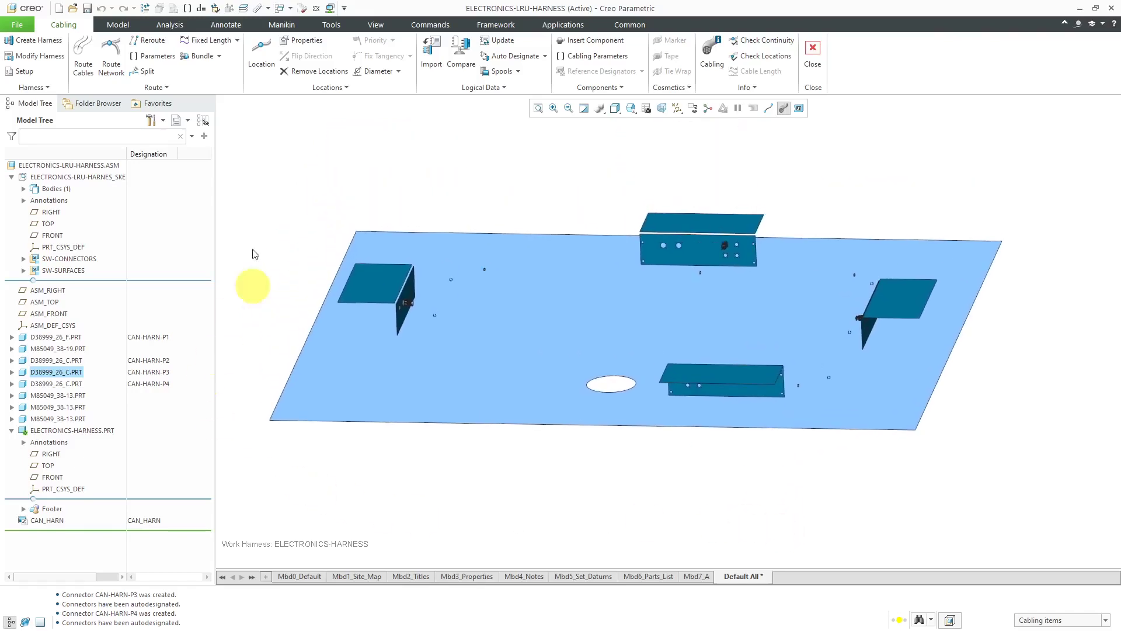
- Start Route Cables and open a widened Find Cables window showing the Num conds column
click(81, 65)
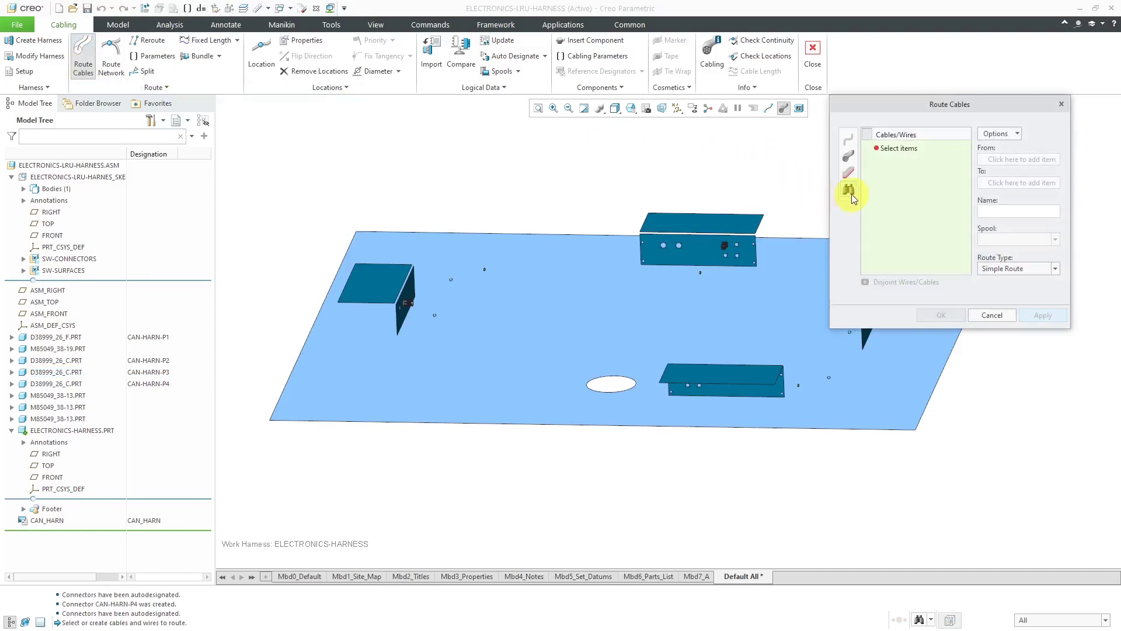
click(851, 194)
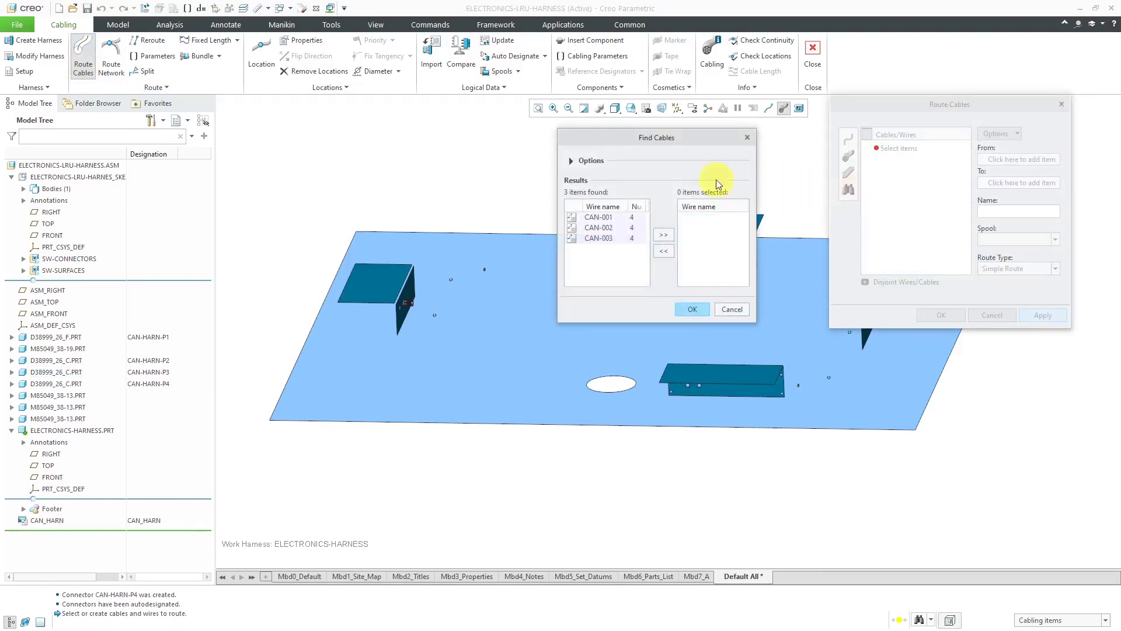
drag(558, 189, 507, 189)
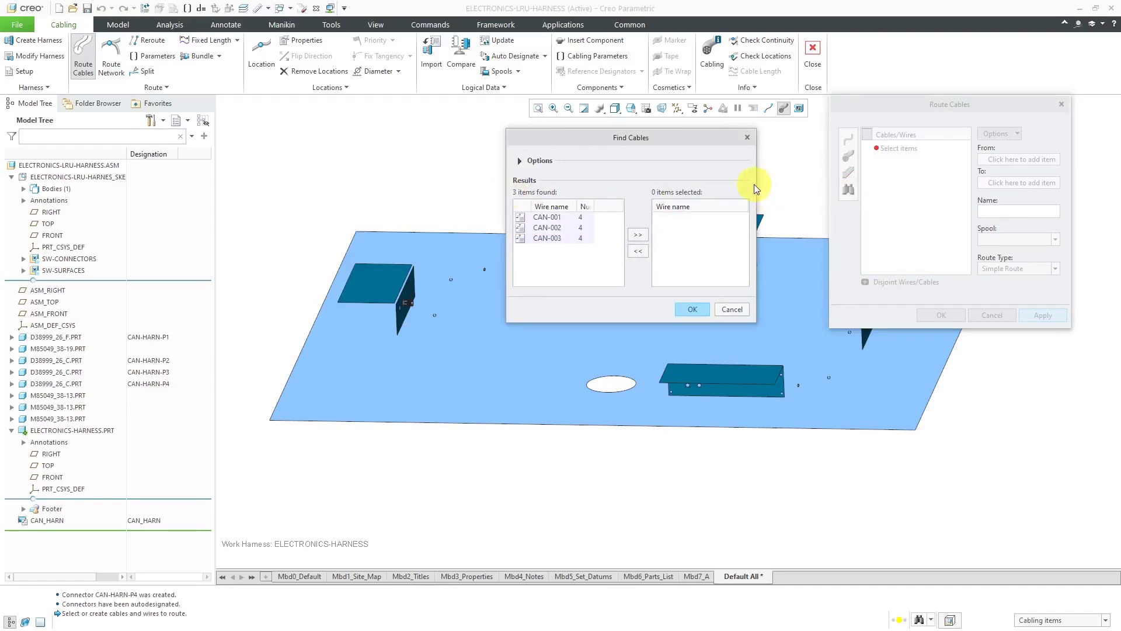
drag(756, 184, 797, 184)
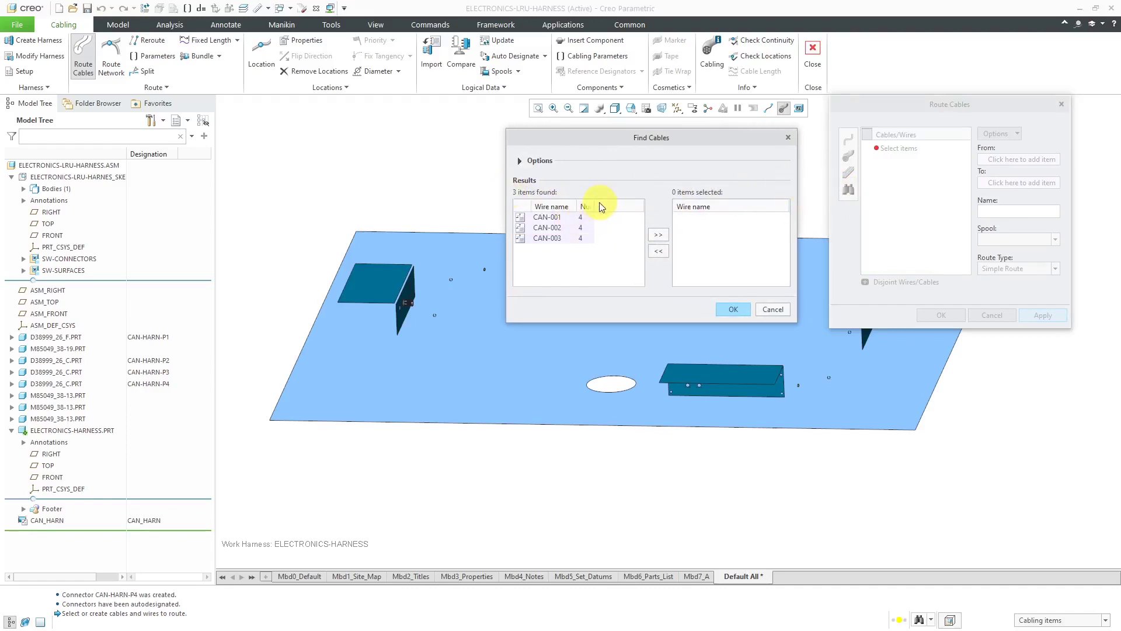
mouse_move(596, 202)
mouse_down()
mouse_move(638, 203)
mouse_move(583, 203)
mouse_up()
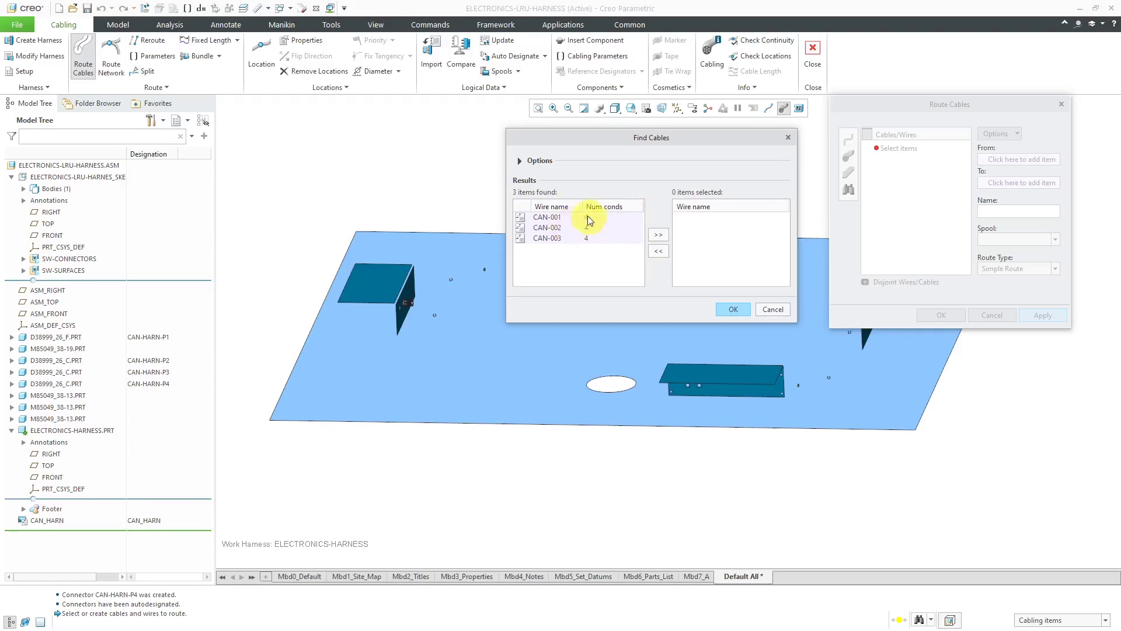
- Include ribbon cables in the search and select CAN-001 as the cable to route
click(519, 161)
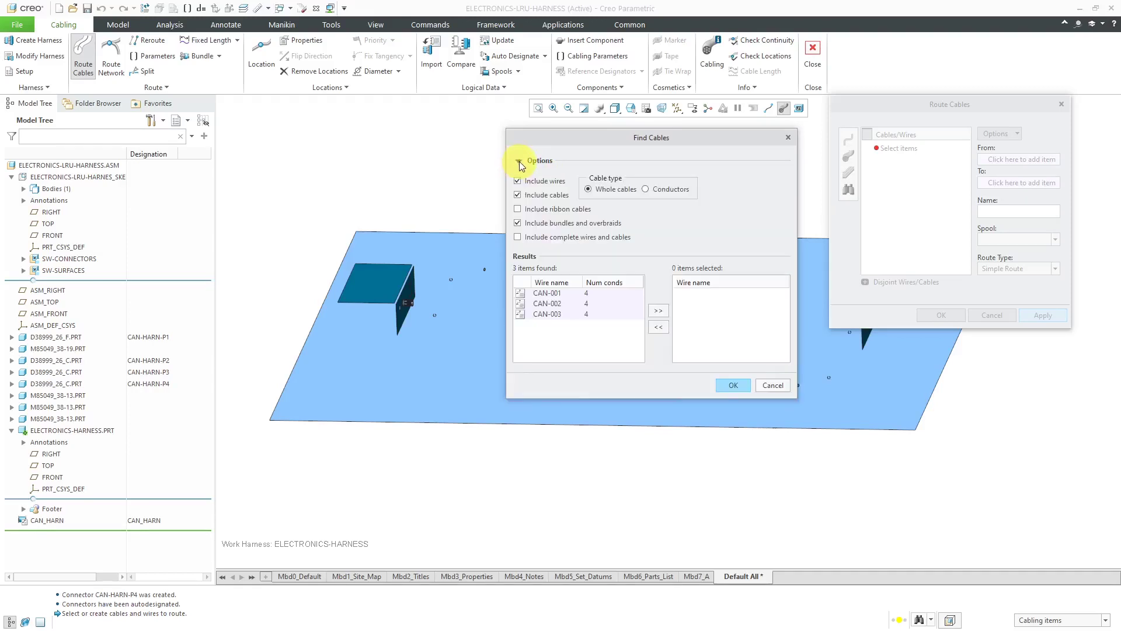
click(543, 211)
click(557, 294)
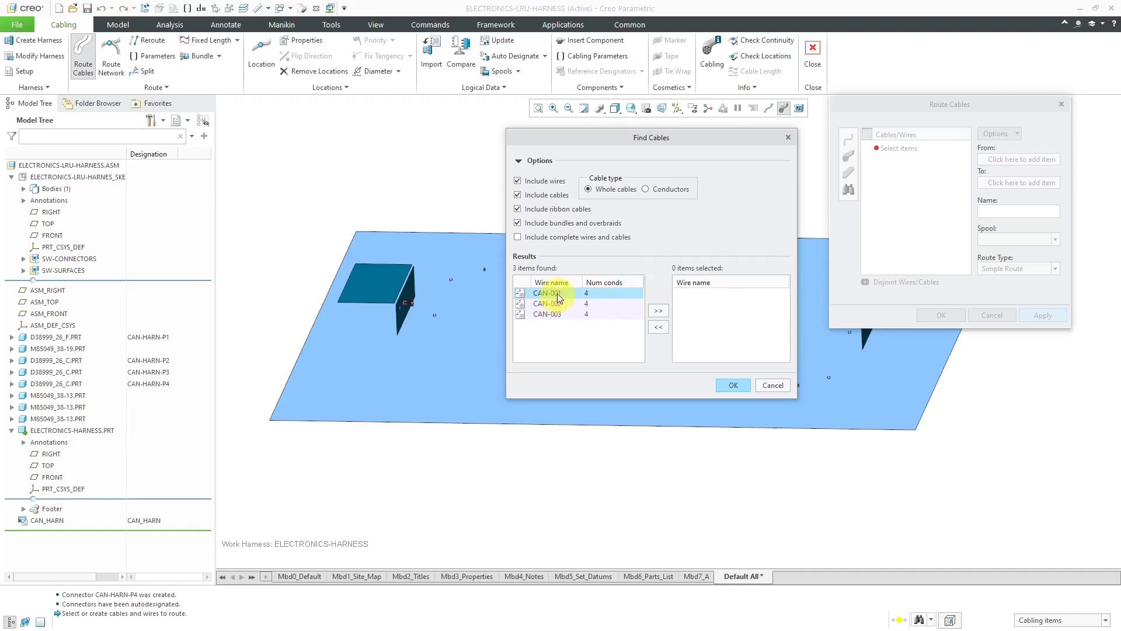
click(659, 312)
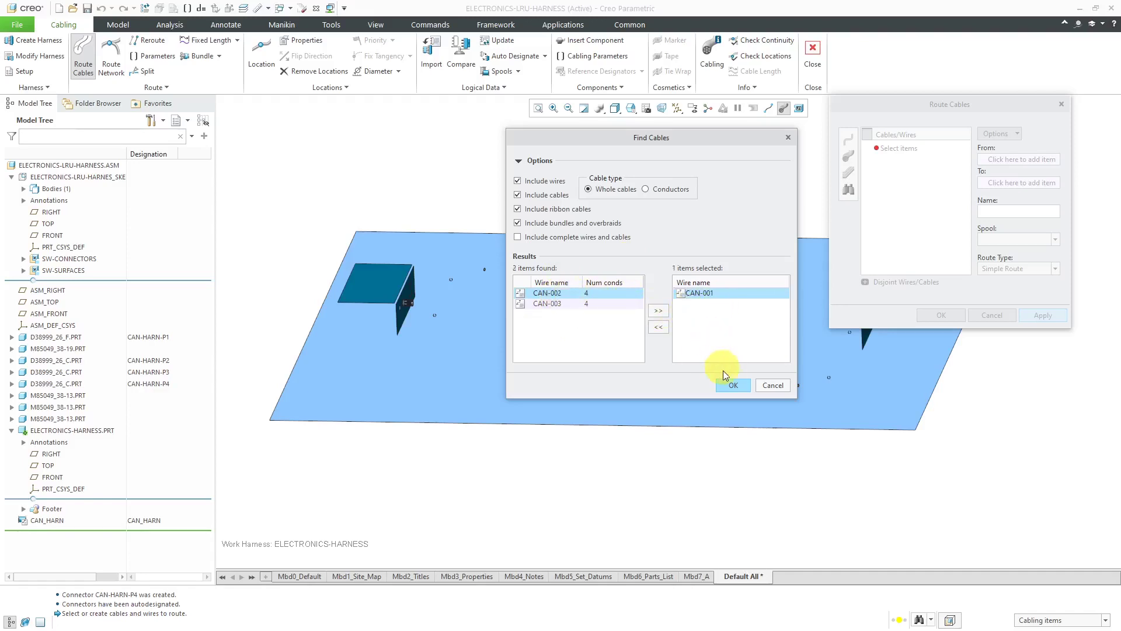
click(731, 383)
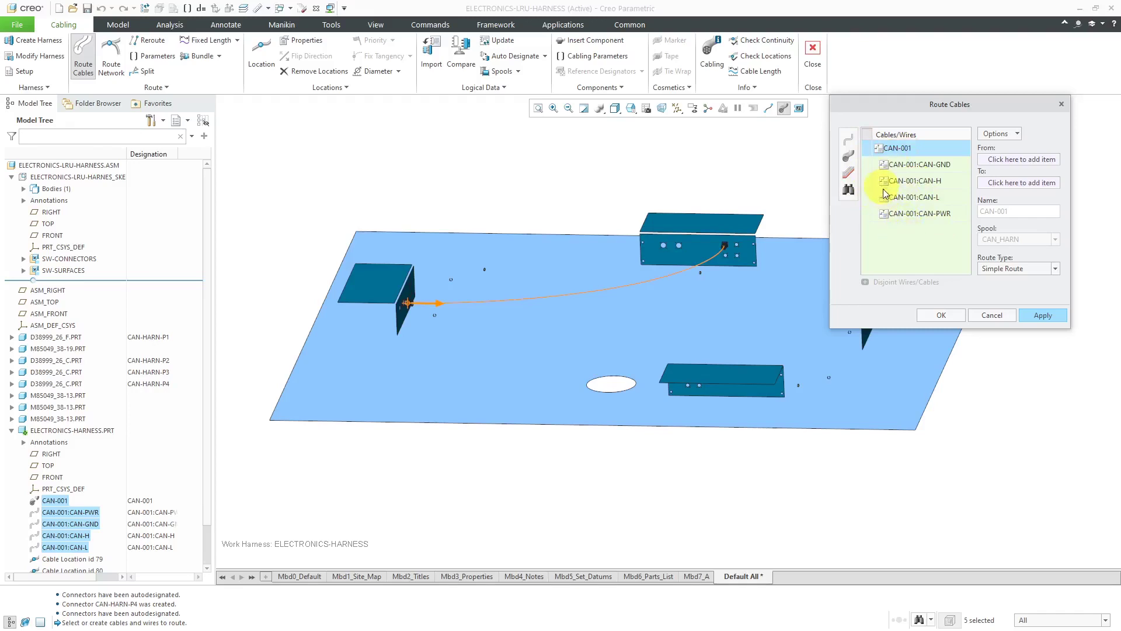
- Check CAN-GND's From/To references, keep Simple Route, and apply the CAN-001 route
click(905, 169)
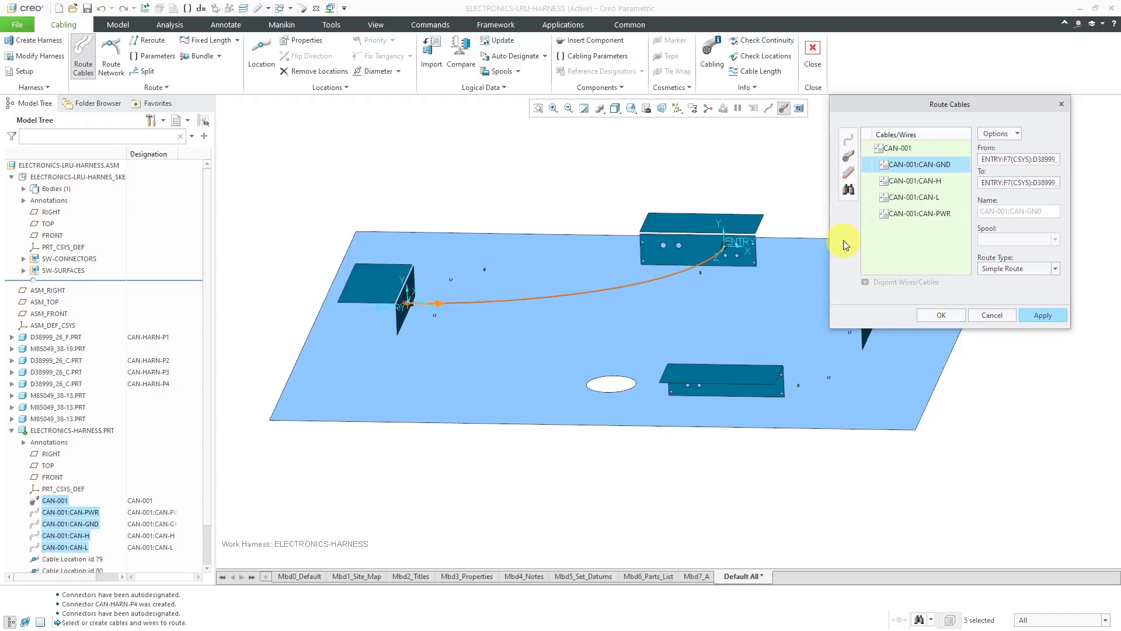
click(1057, 270)
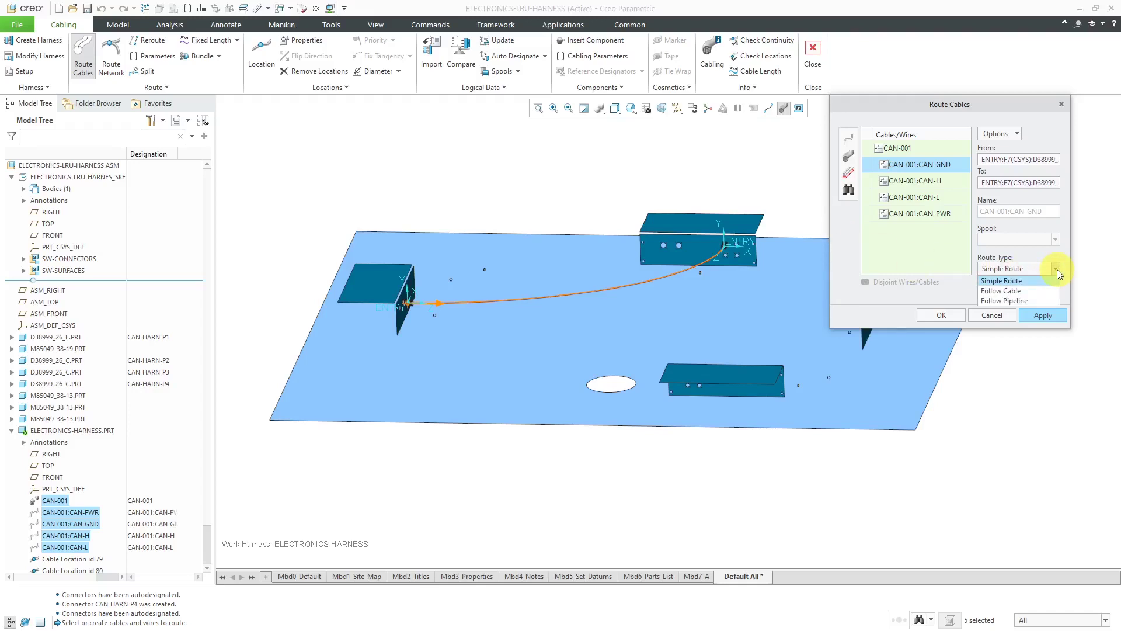
click(1057, 269)
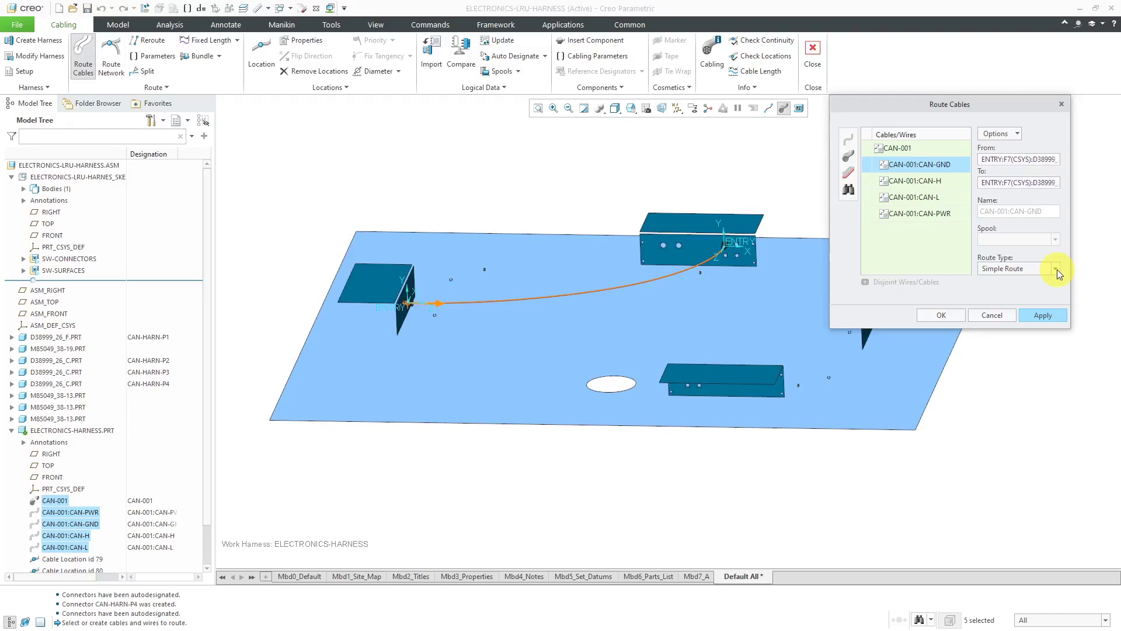
click(1047, 315)
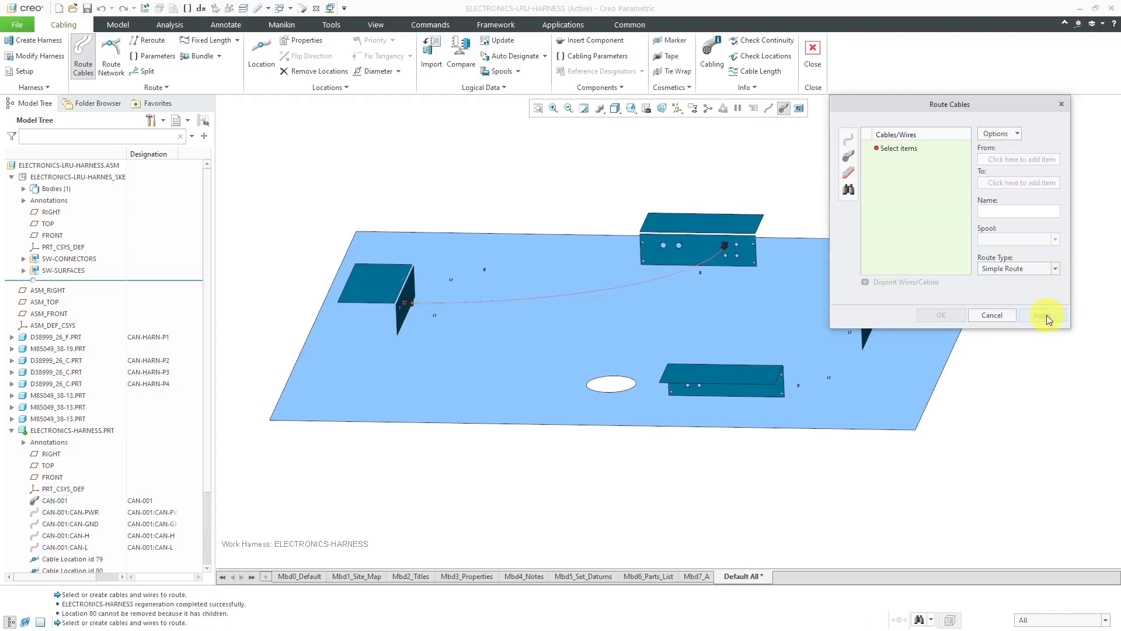
scroll(141, 284, down, 3)
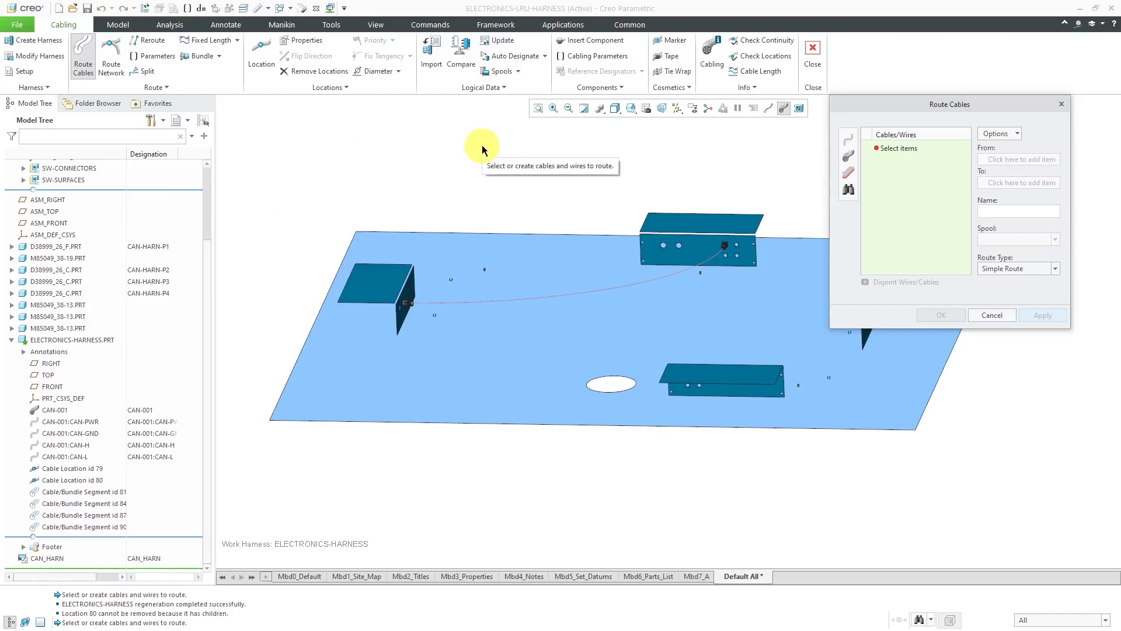
scroll(416, 306, down, 5)
scroll(403, 297, down, 5)
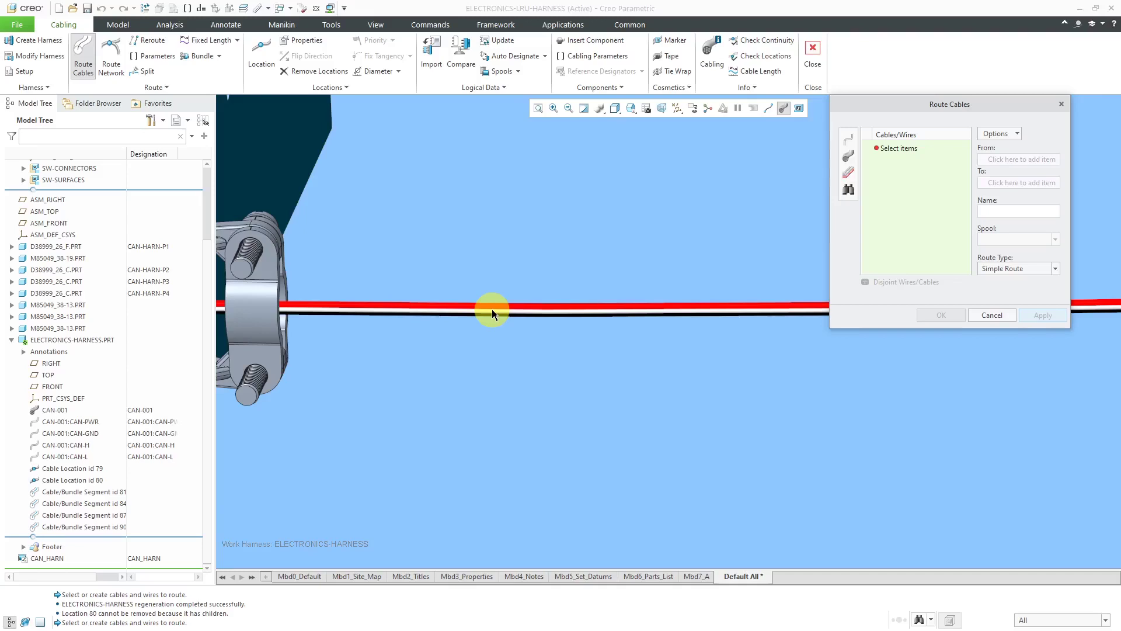
scroll(491, 309, down, 6)
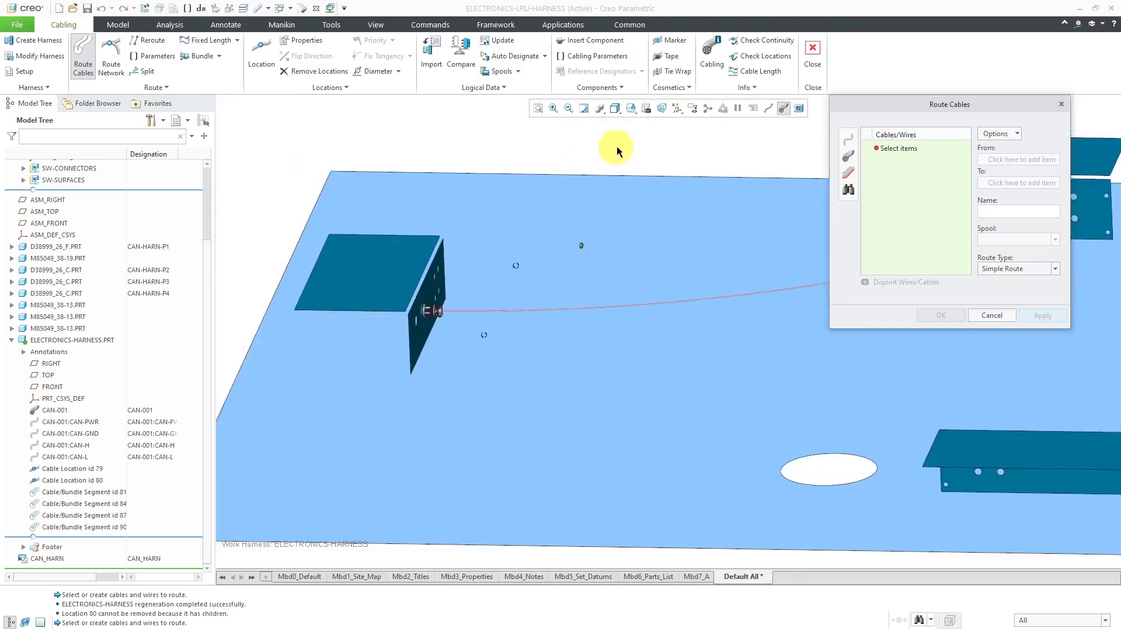
- Find and add CAN-002 and CAN-003 to the route list, then finish routing them
click(850, 191)
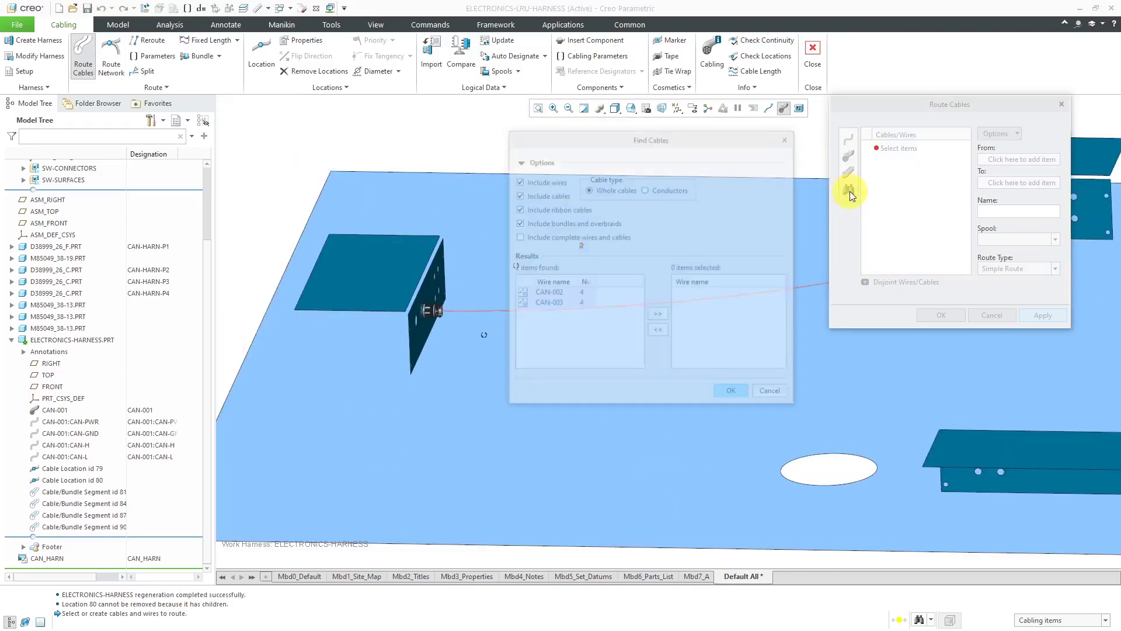
click(557, 294)
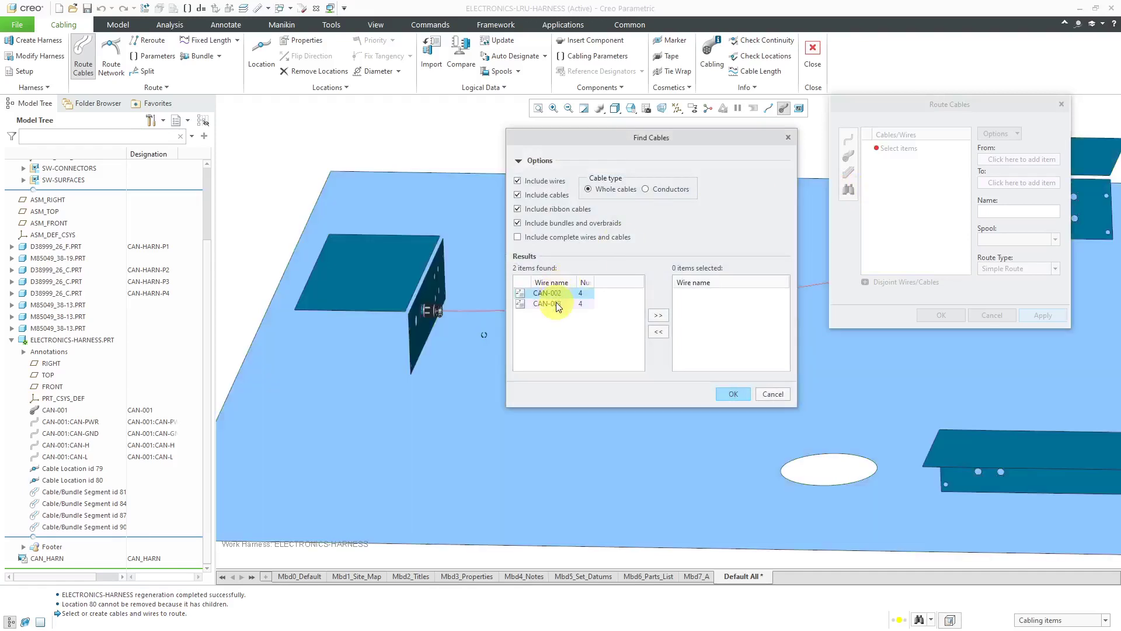
ctrl+click(553, 305)
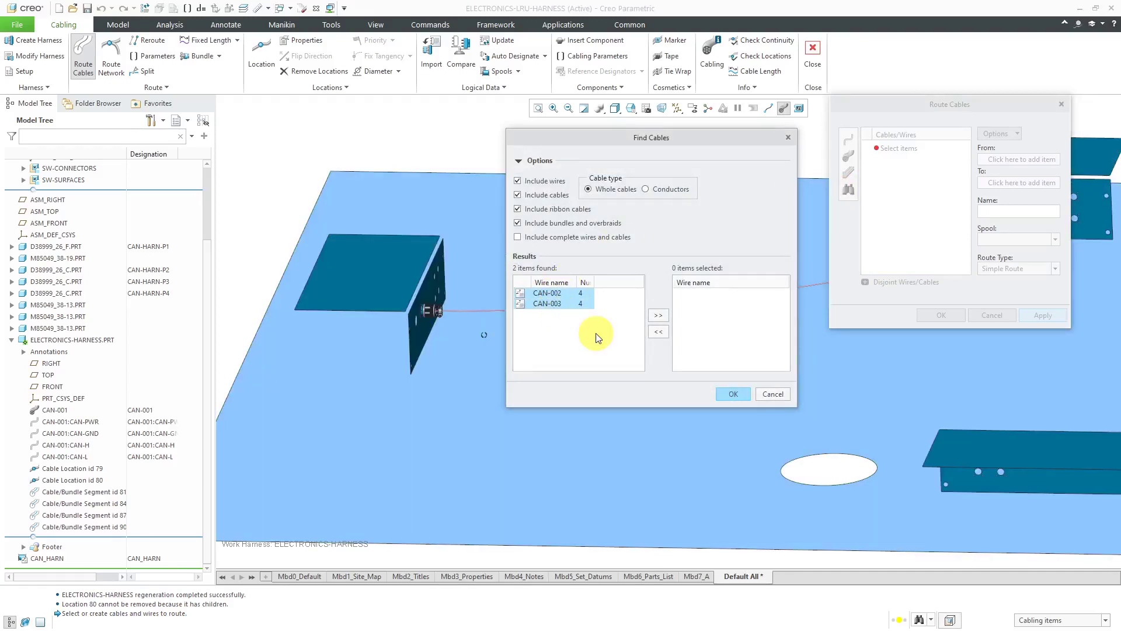
click(657, 316)
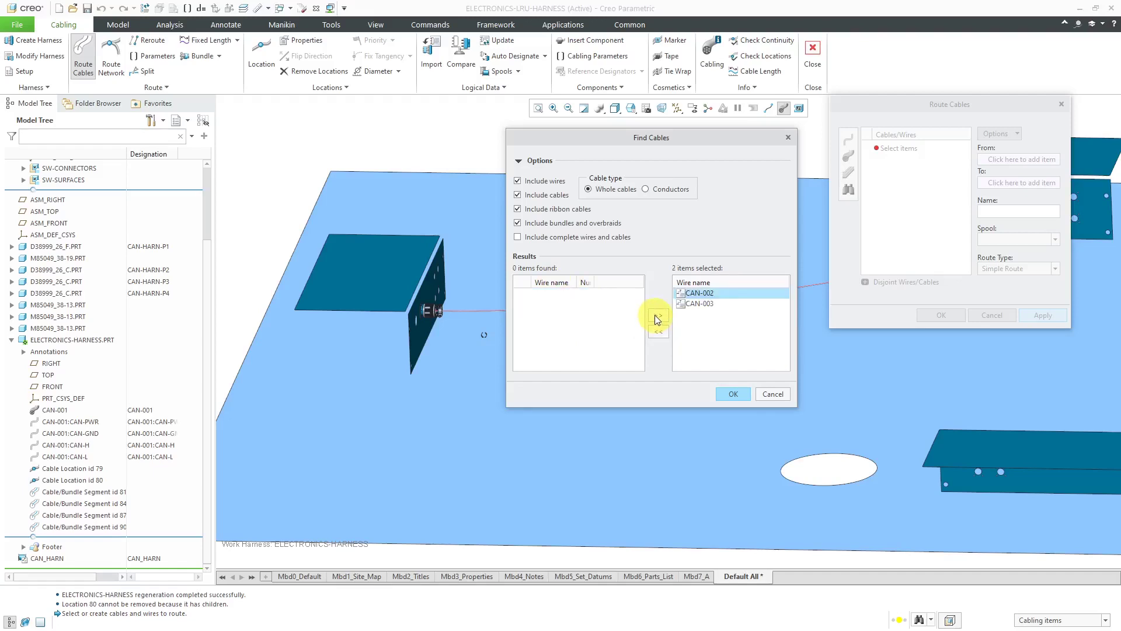
click(731, 394)
scroll(556, 158, down, 5)
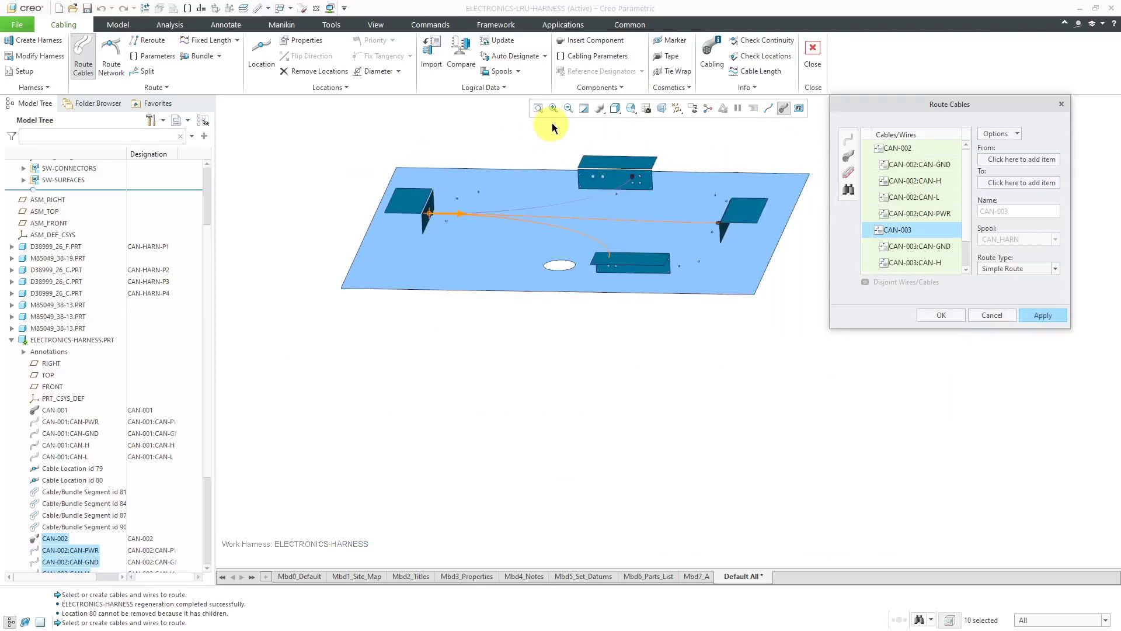
scroll(554, 122, up, 3)
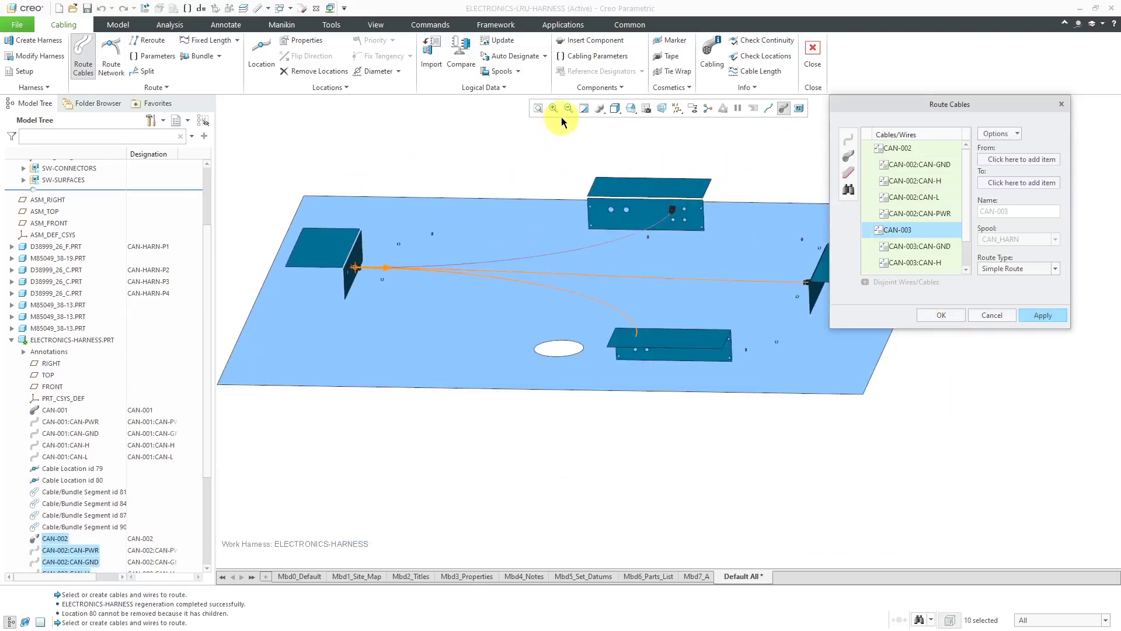
scroll(967, 187, down, 1)
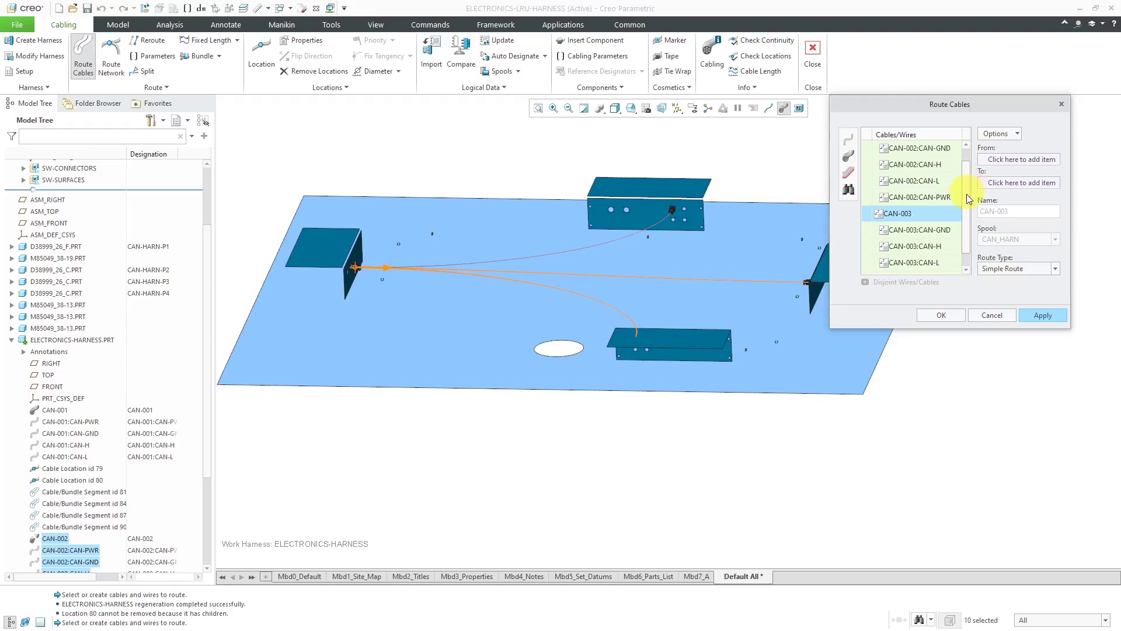
scroll(969, 181, up, 2)
scroll(972, 175, down, 1)
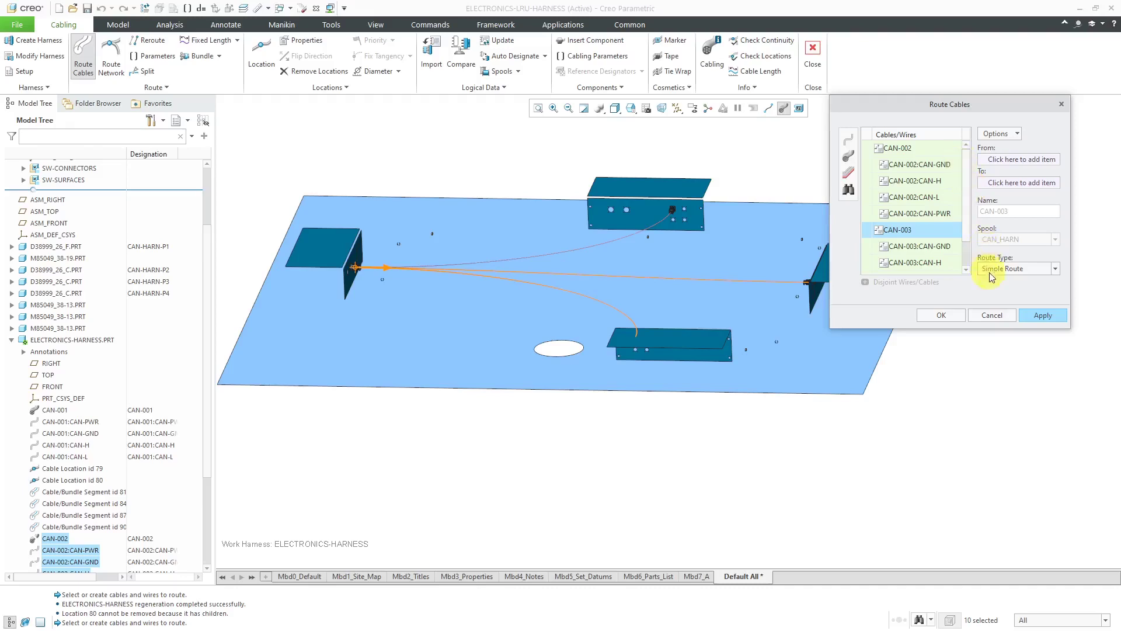
click(951, 318)
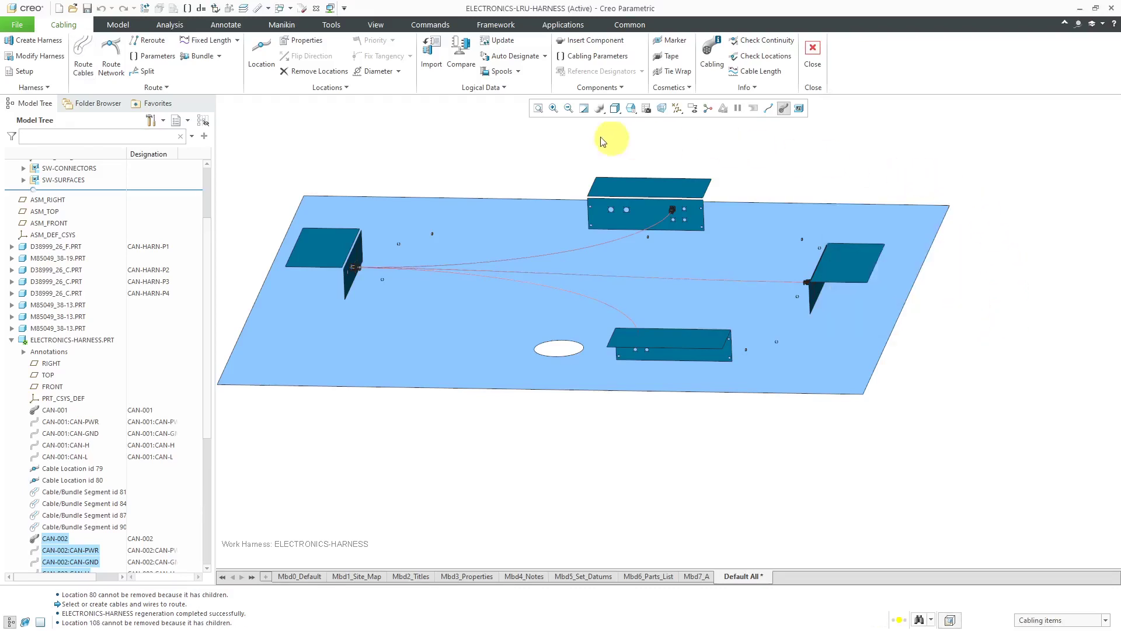
- Compare the harness against CAN-HARN logical data, review the enlarged report, and close it
click(497, 42)
click(461, 52)
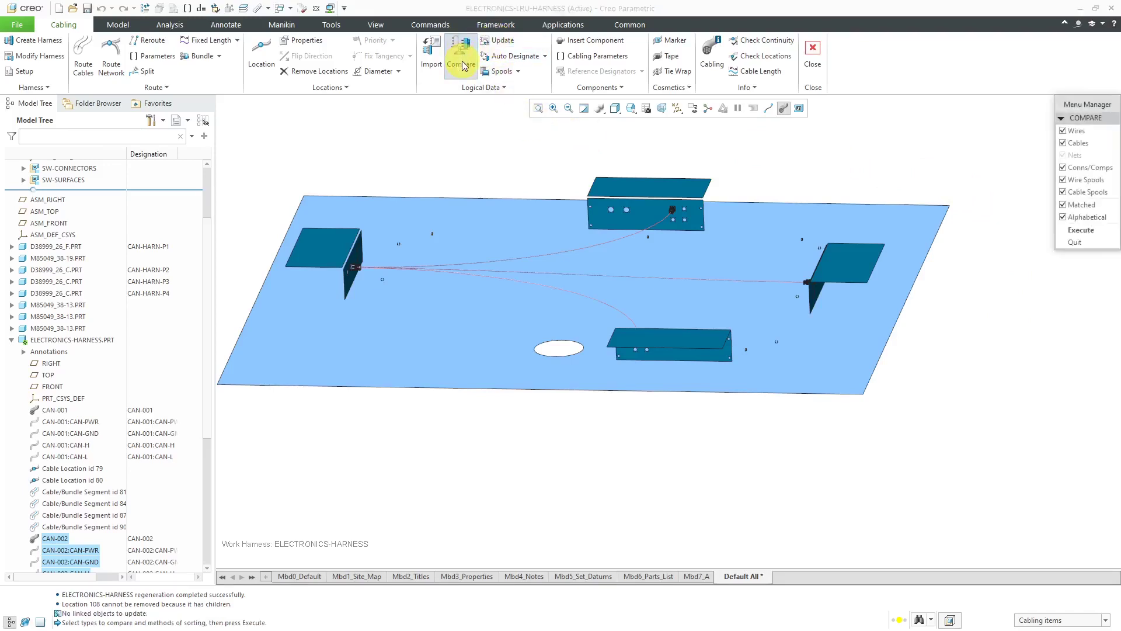
click(831, 135)
click(1081, 231)
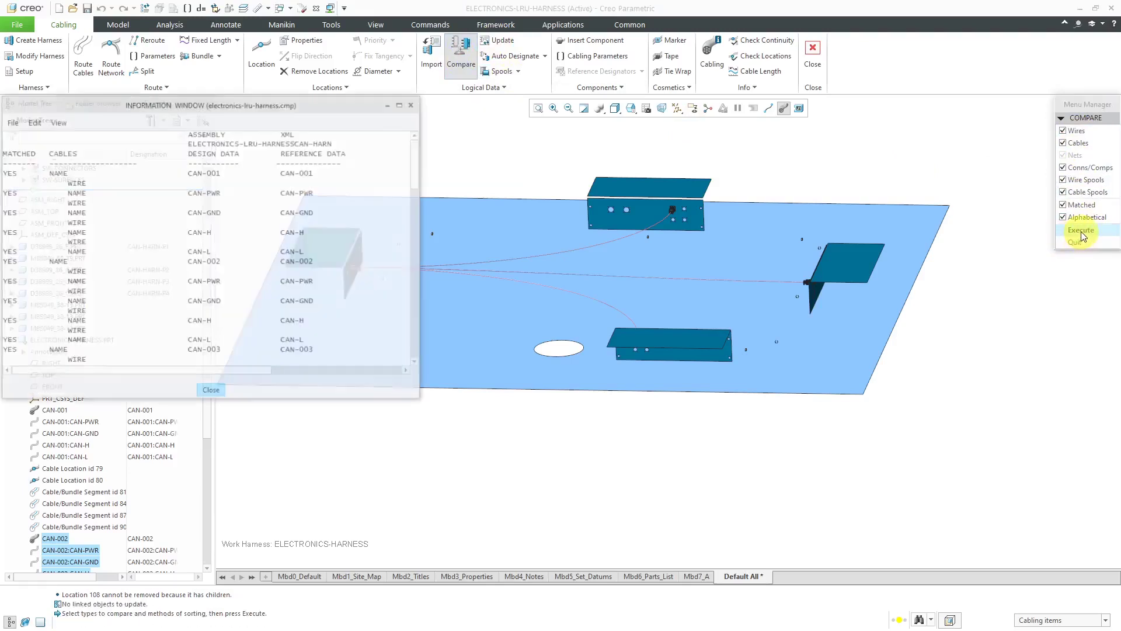
drag(292, 105, 558, 70)
drag(508, 366, 517, 580)
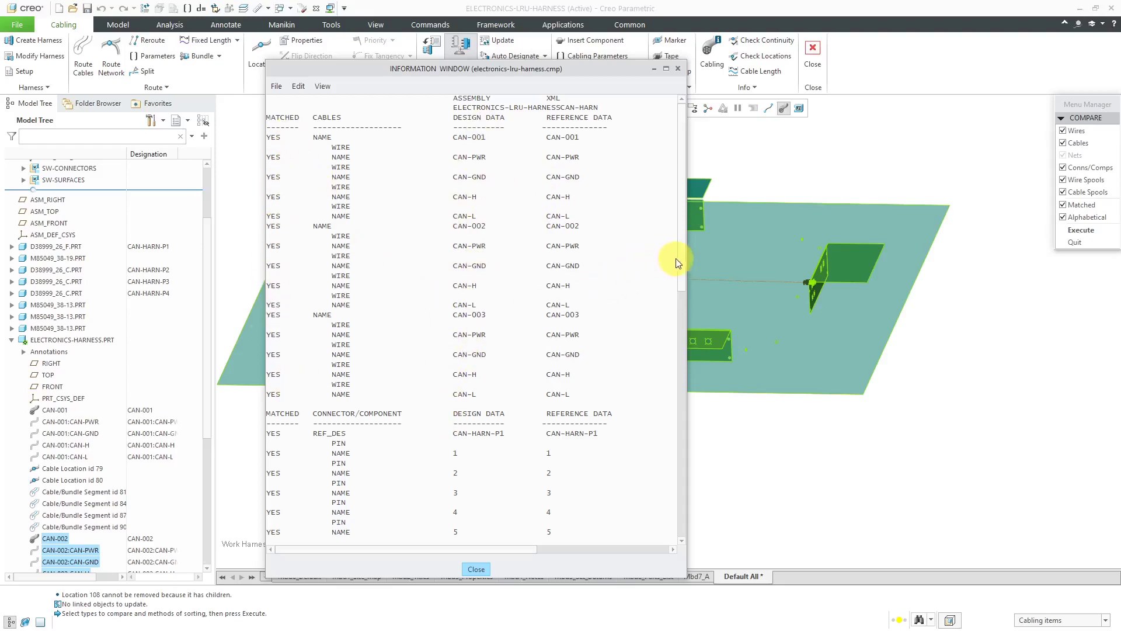
drag(682, 257, 660, 517)
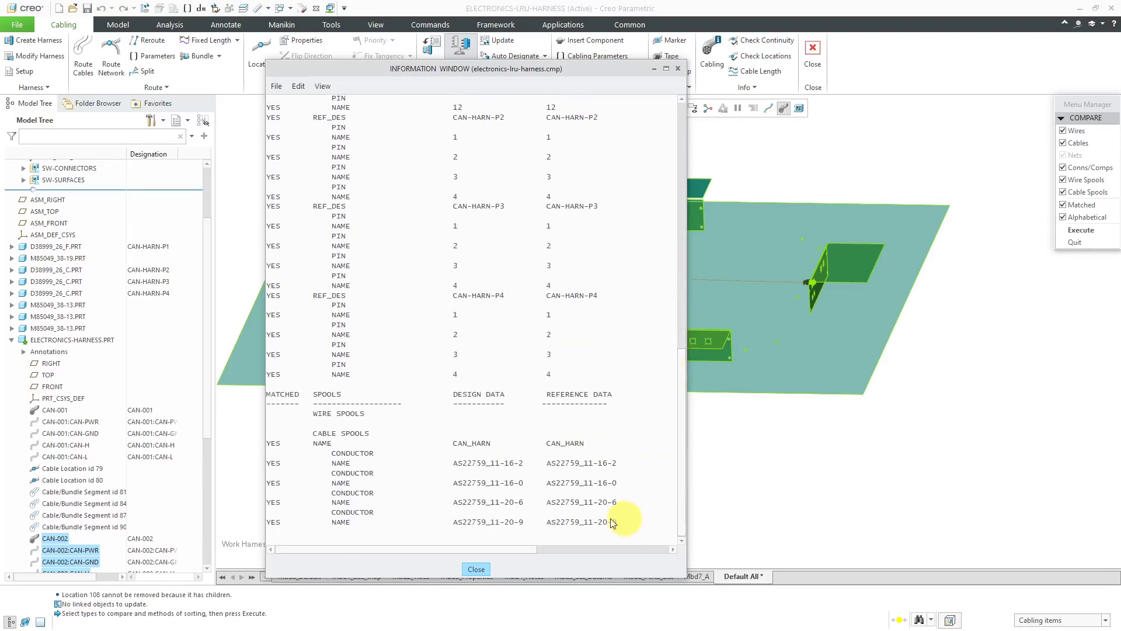
click(475, 569)
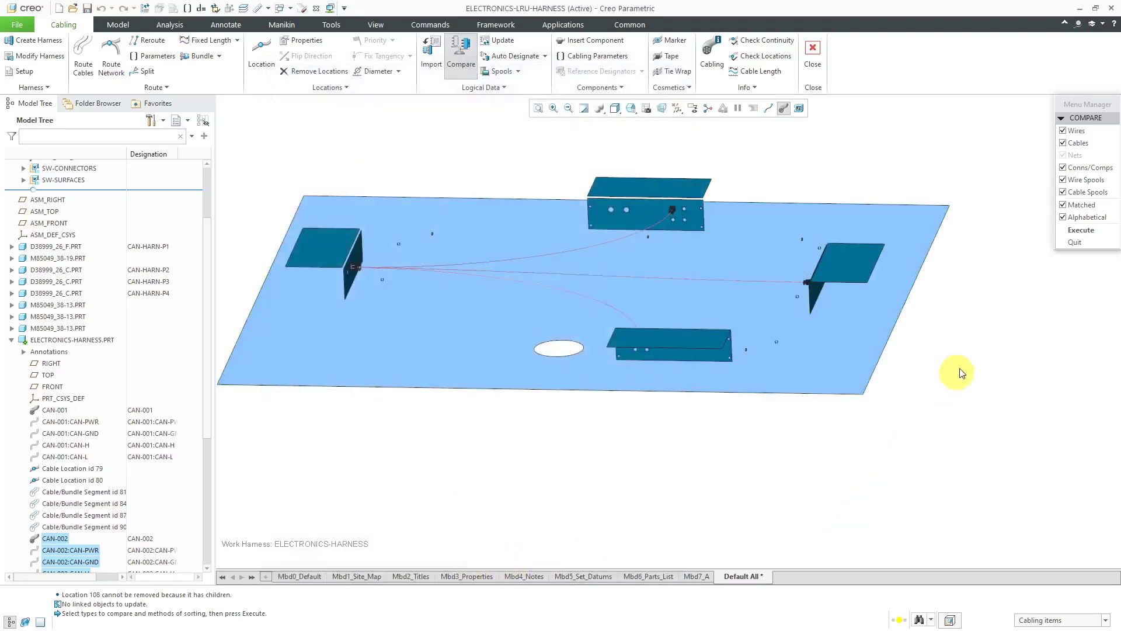
- Leave the comparison options and turn the harness into a perspective view looking down on the plate
click(1066, 246)
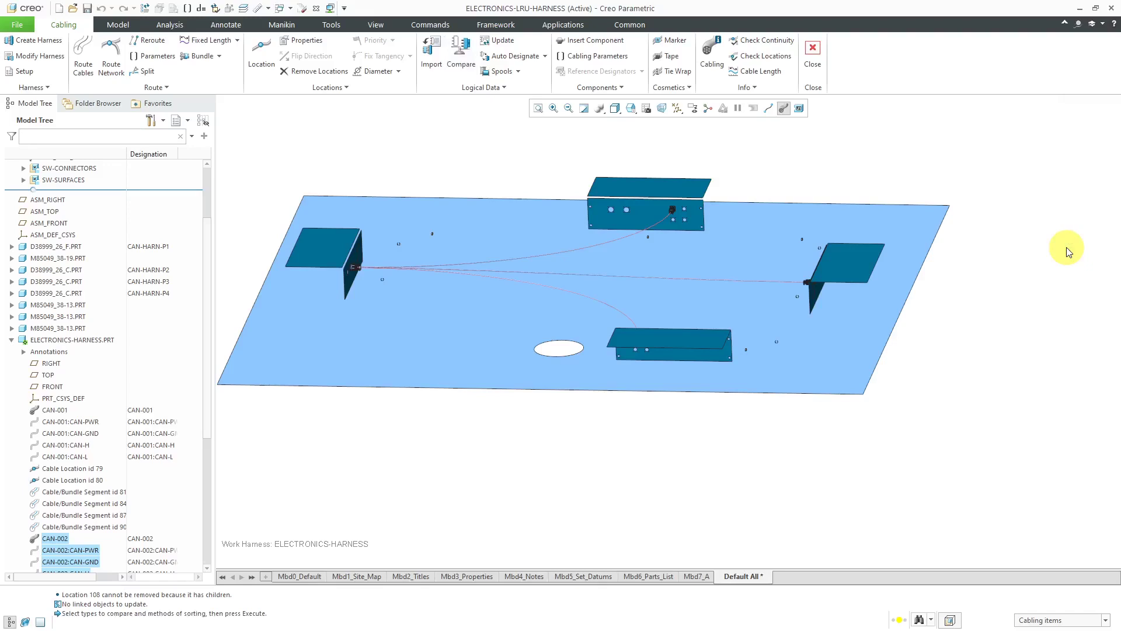
middle_drag(1021, 270, 918, 438)
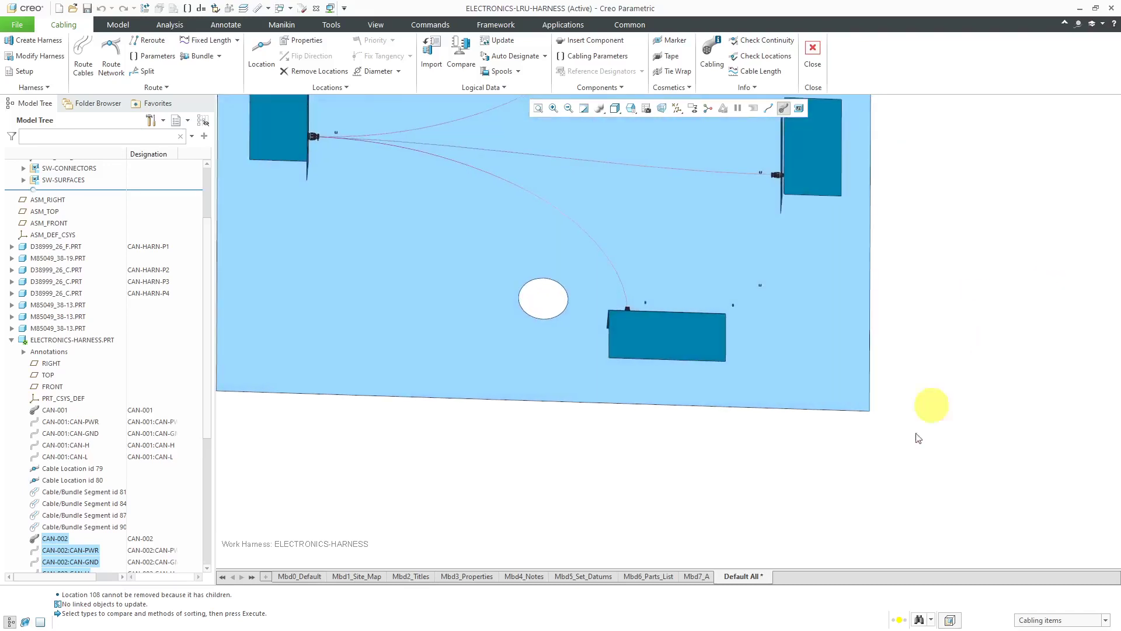
scroll(829, 514, down, 3)
middle_drag(862, 357, 841, 354)
click(555, 272)
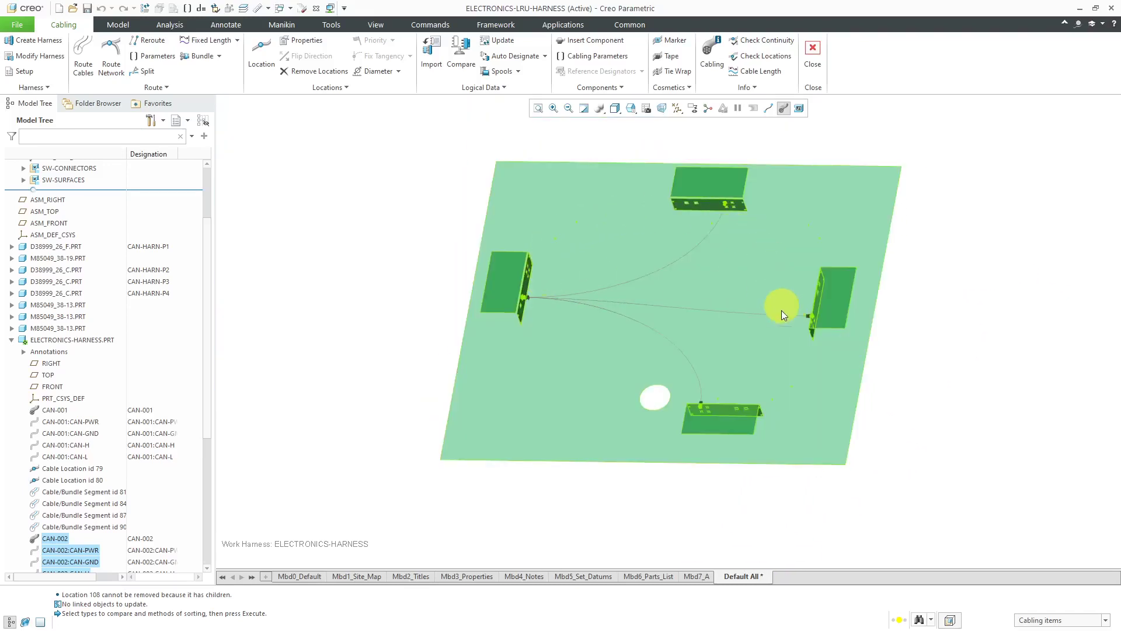
click(331, 290)
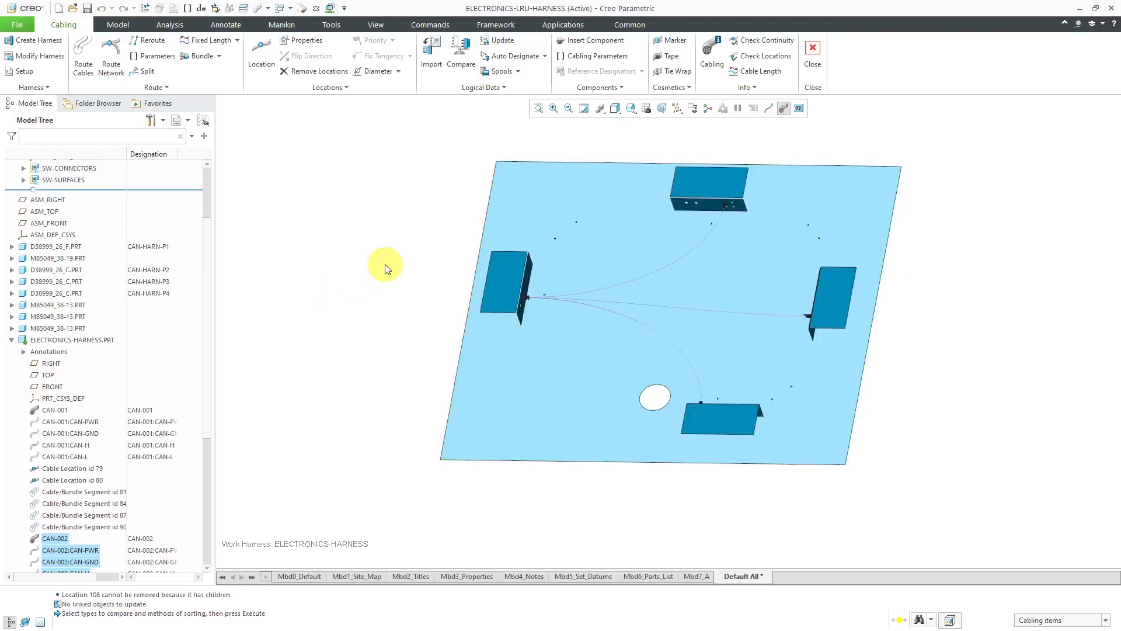
- Zoom in, show the cables as centre lines, and select a cable segment of the bundle
scroll(527, 303, up, 8)
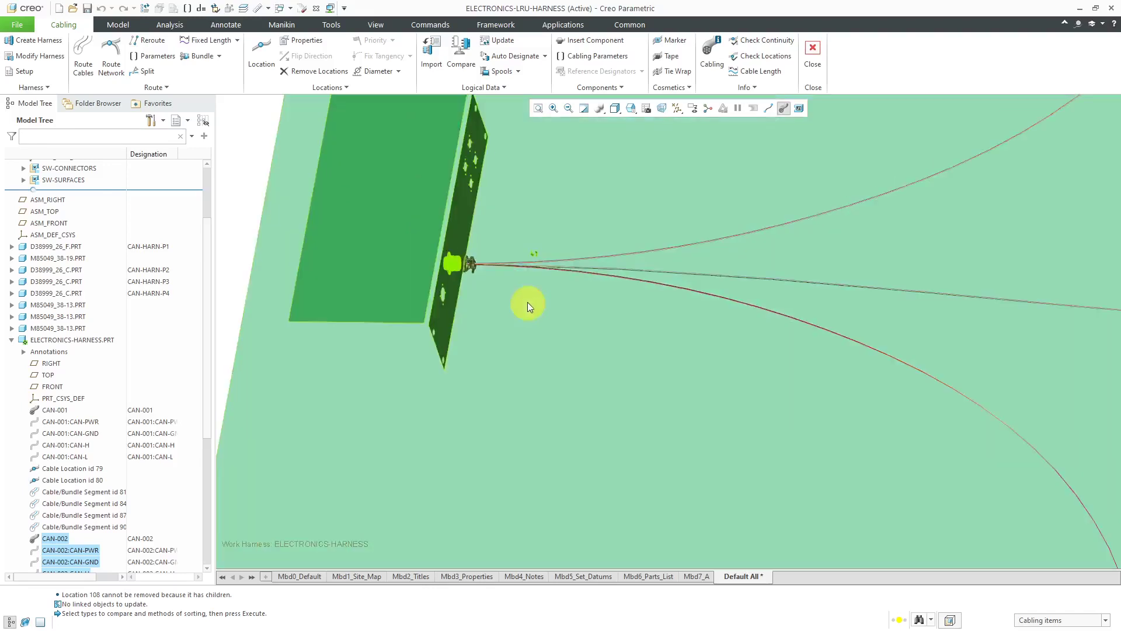
scroll(619, 277, up, 5)
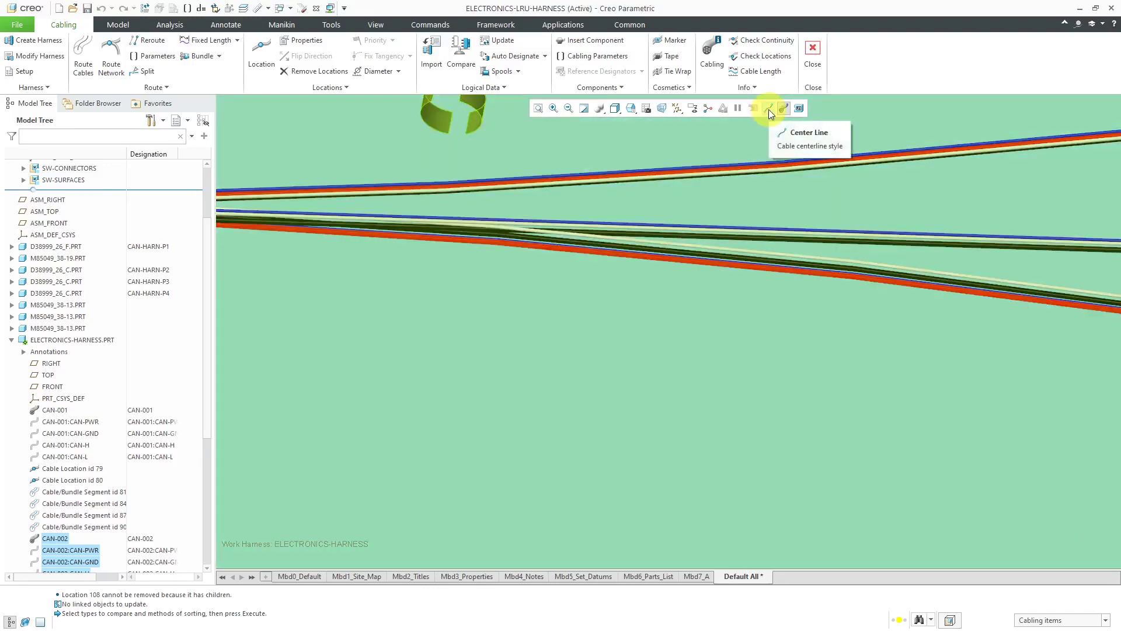
click(768, 109)
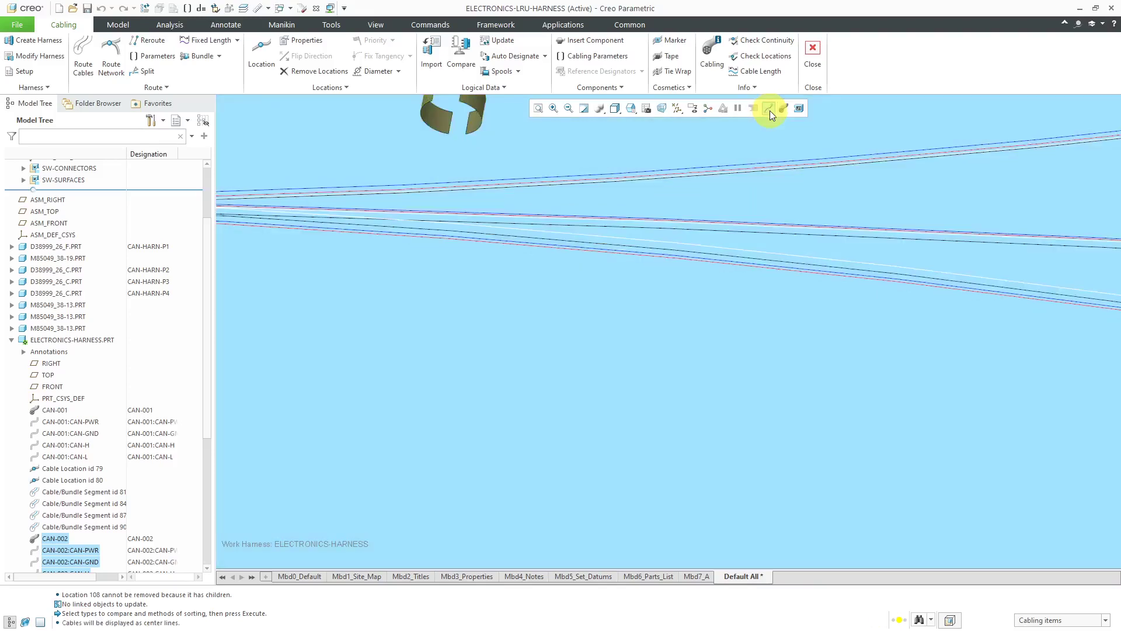
click(723, 256)
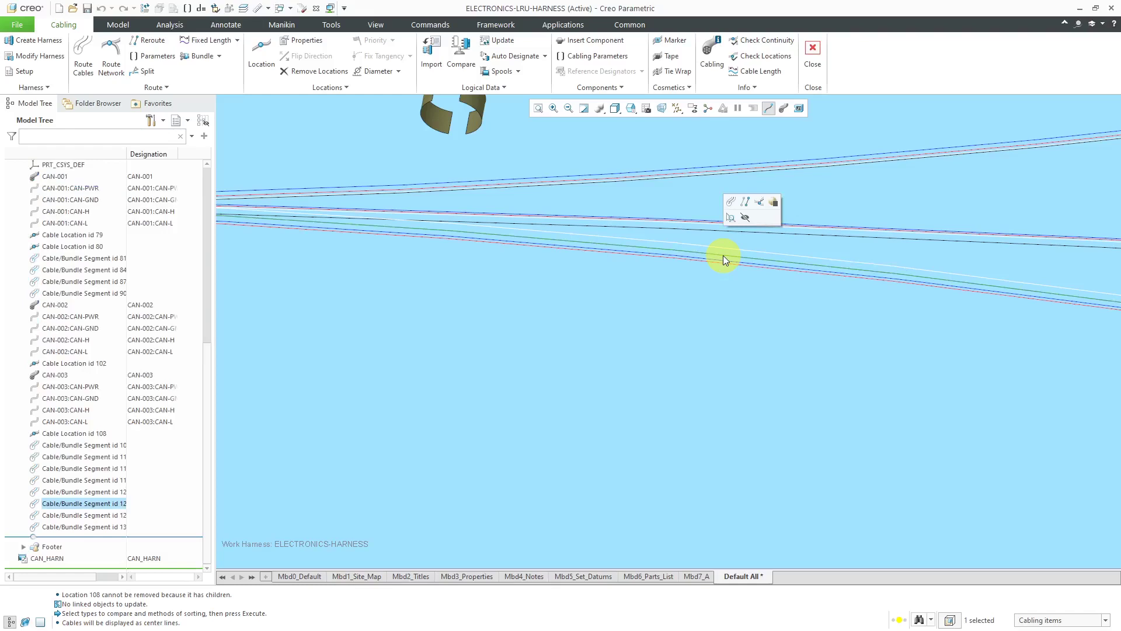
- Start inserting On Axis locations on the cable segment and turn on datum axis display
right_click(723, 255)
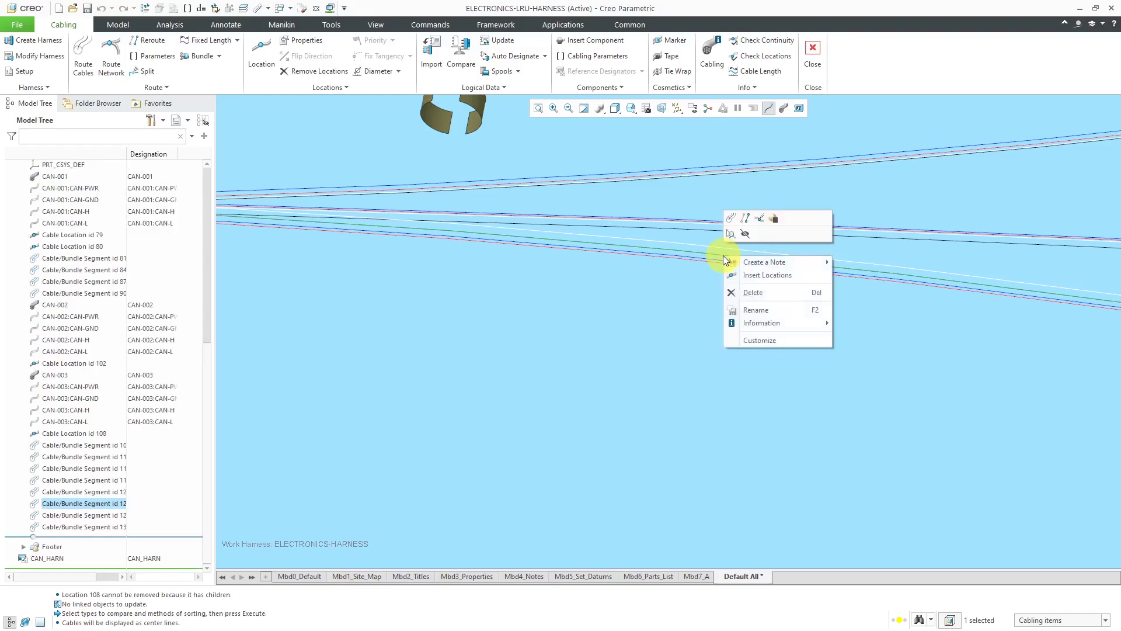
click(765, 275)
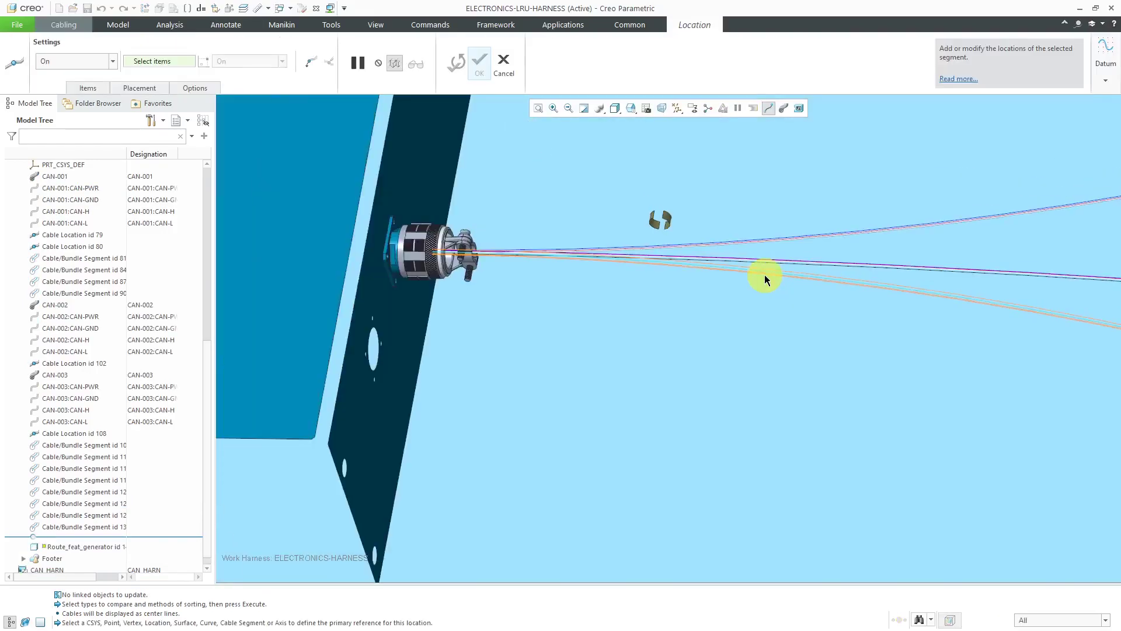
scroll(765, 275, up, 5)
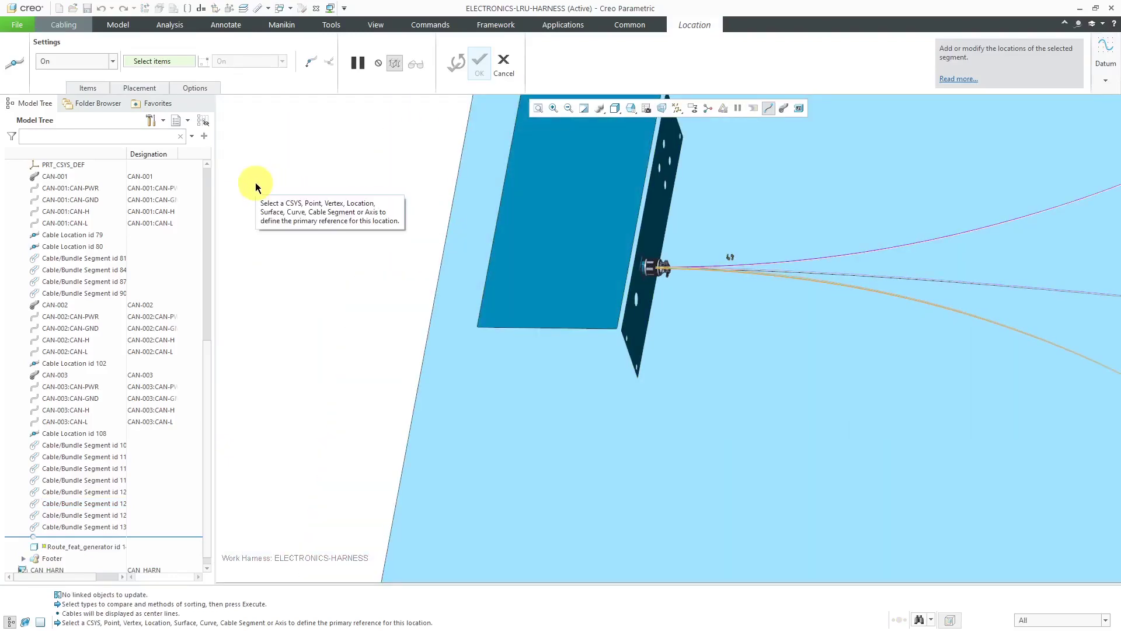
right_click(301, 188)
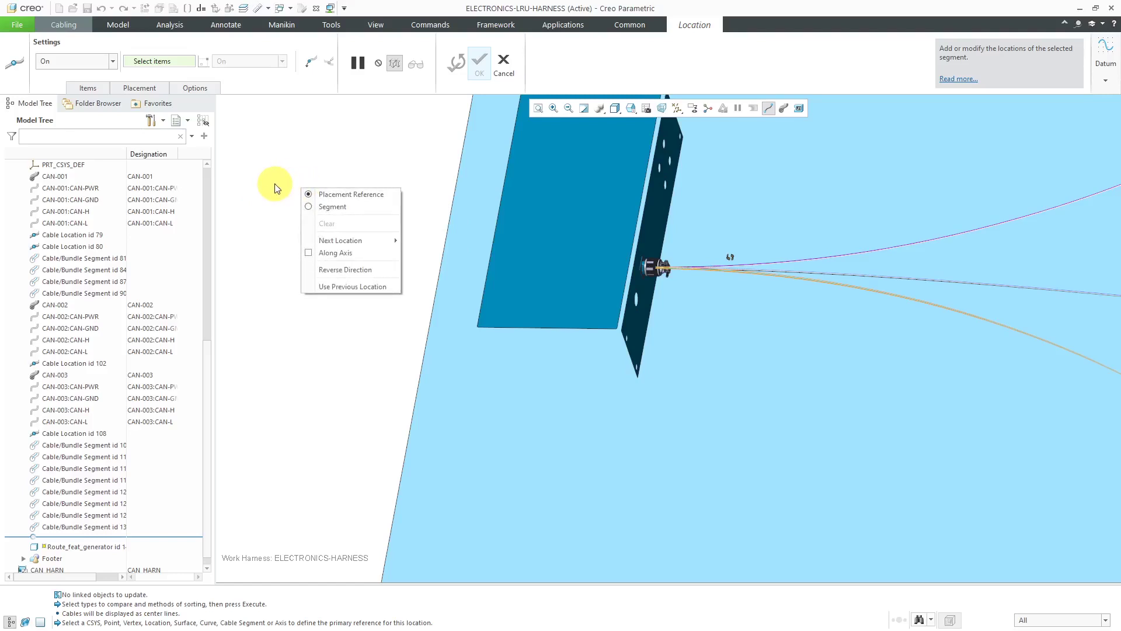
click(309, 253)
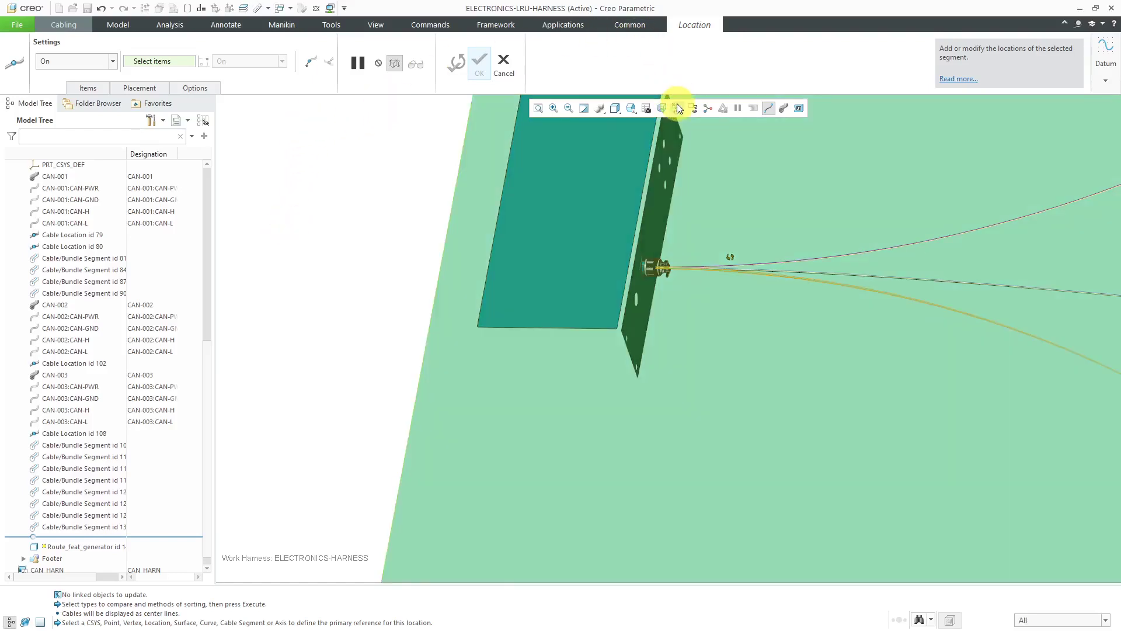
click(678, 105)
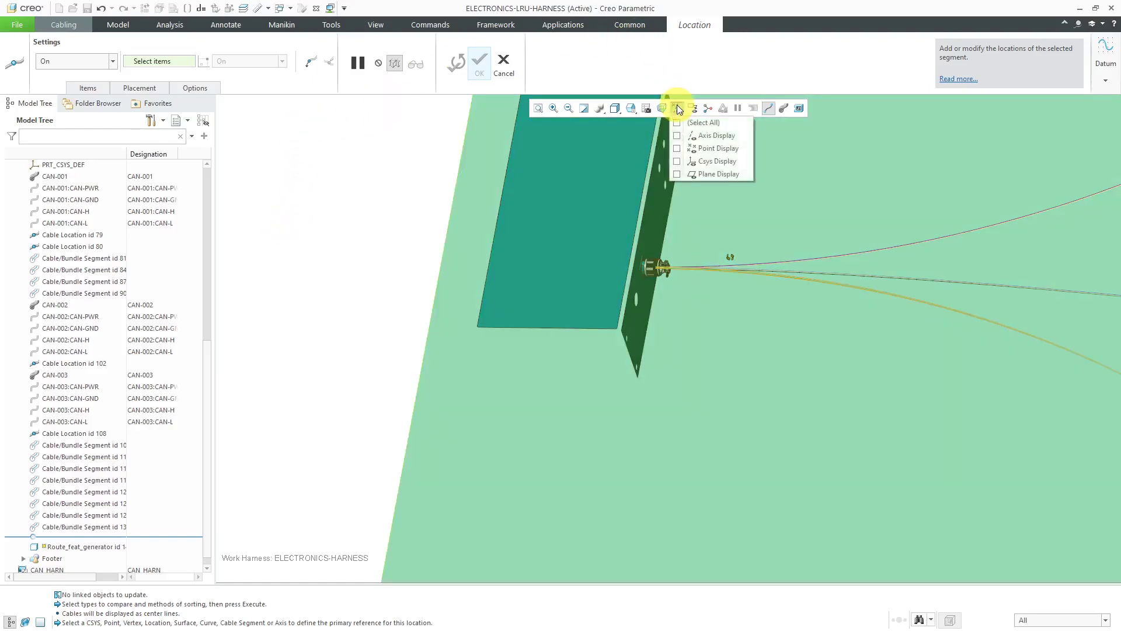
click(711, 136)
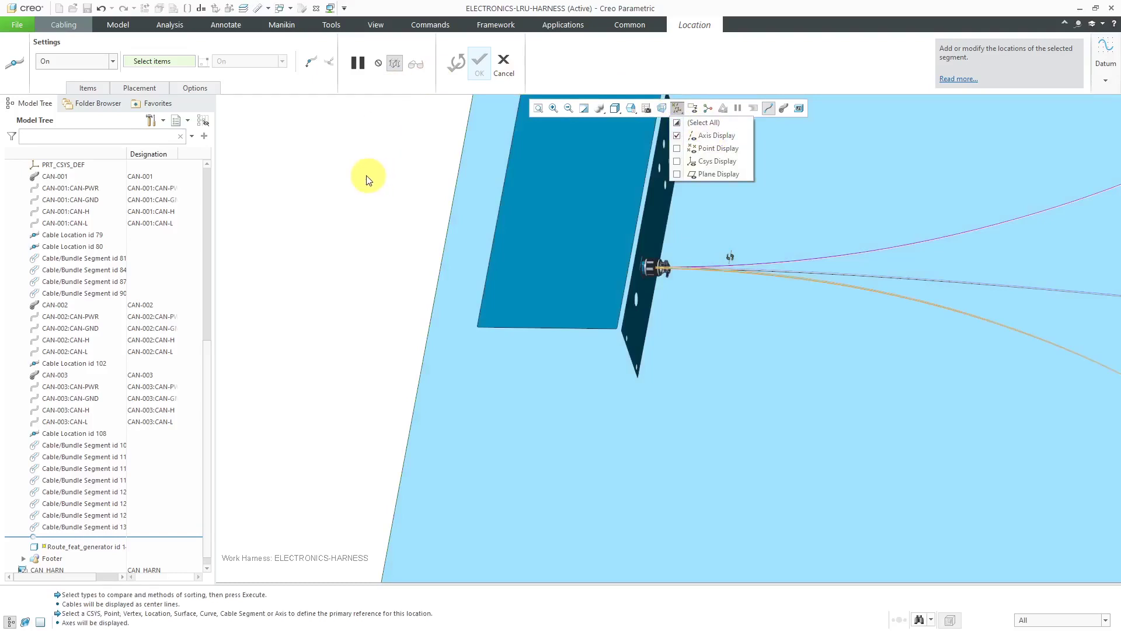
- Set the selection filter to Axis and pick the clip's axis for the new locations
click(96, 89)
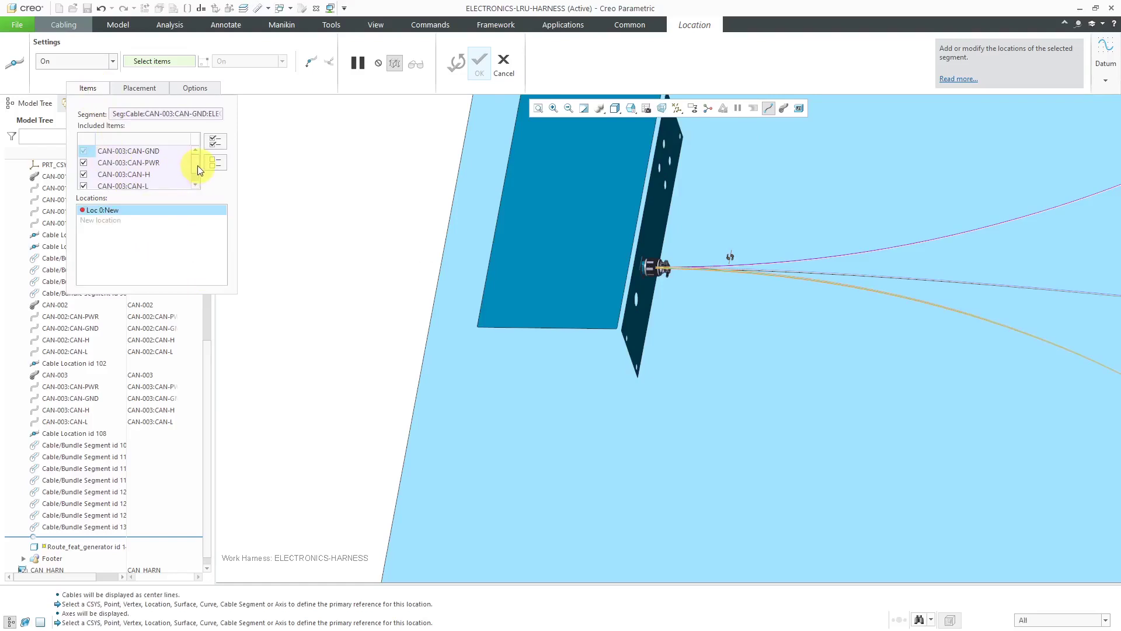
scroll(196, 170, down, 1)
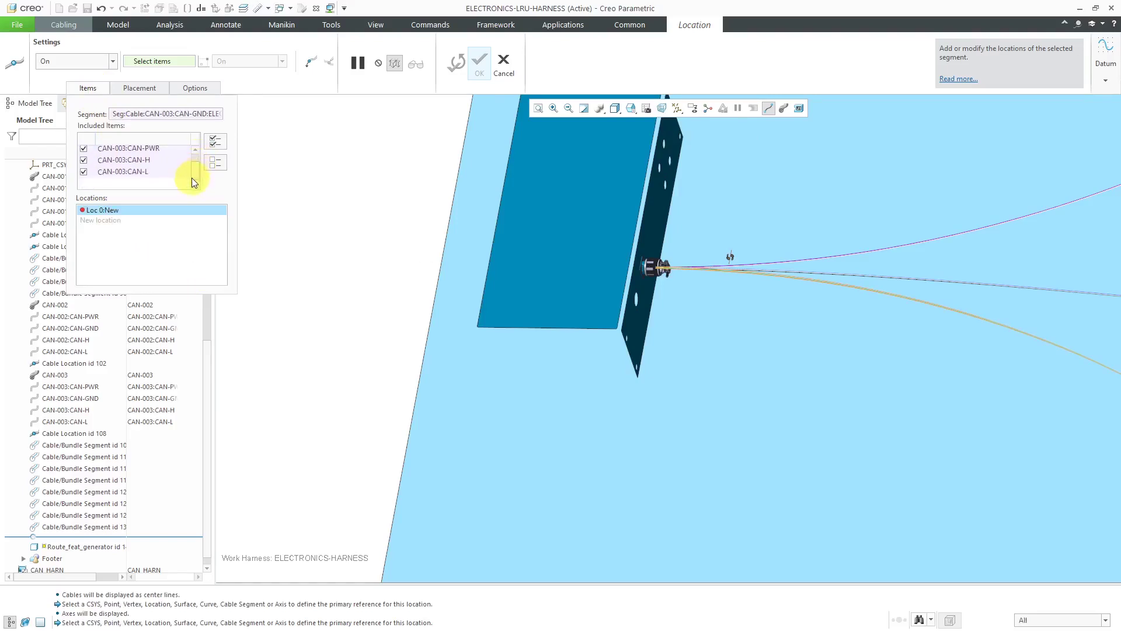
drag(191, 177, 158, 132)
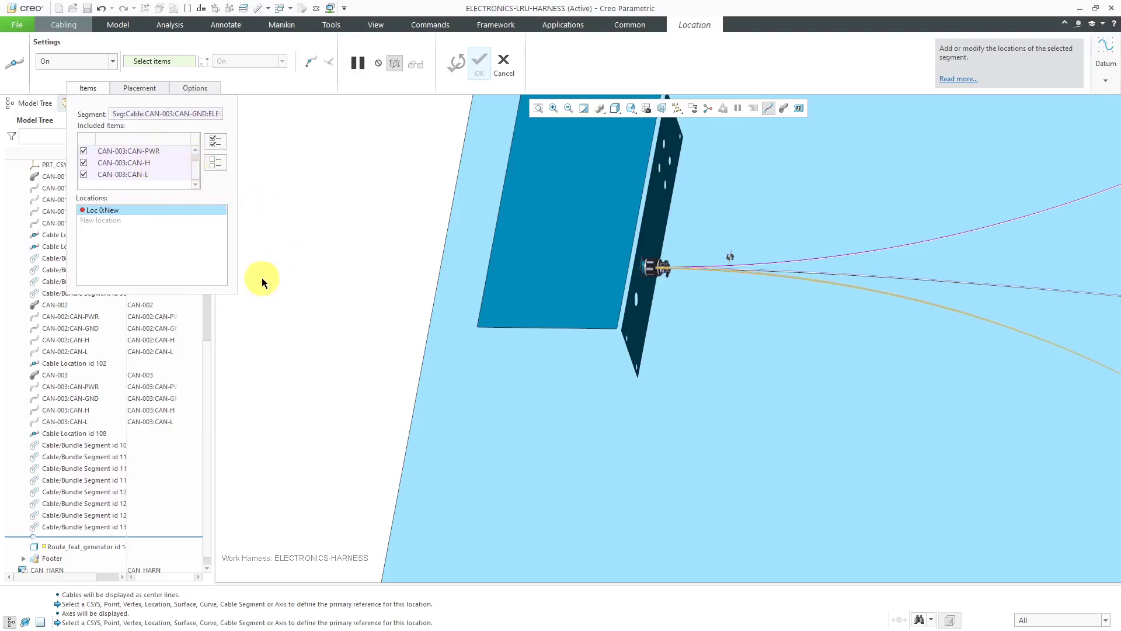
scroll(262, 278, down, 5)
scroll(488, 277, up, 8)
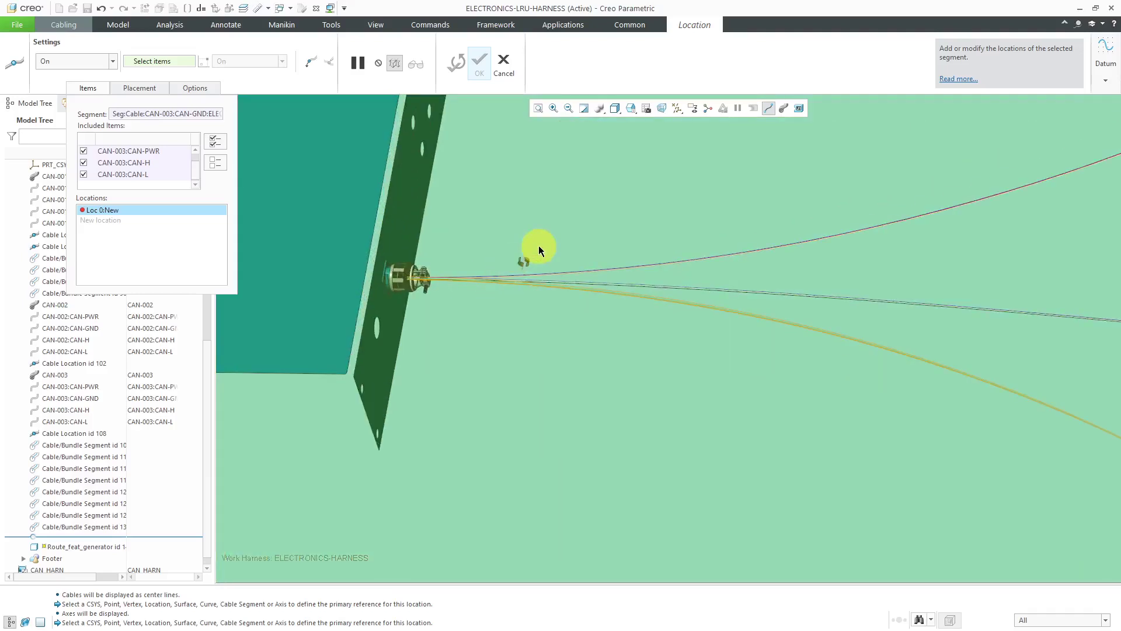
scroll(538, 247, up, 3)
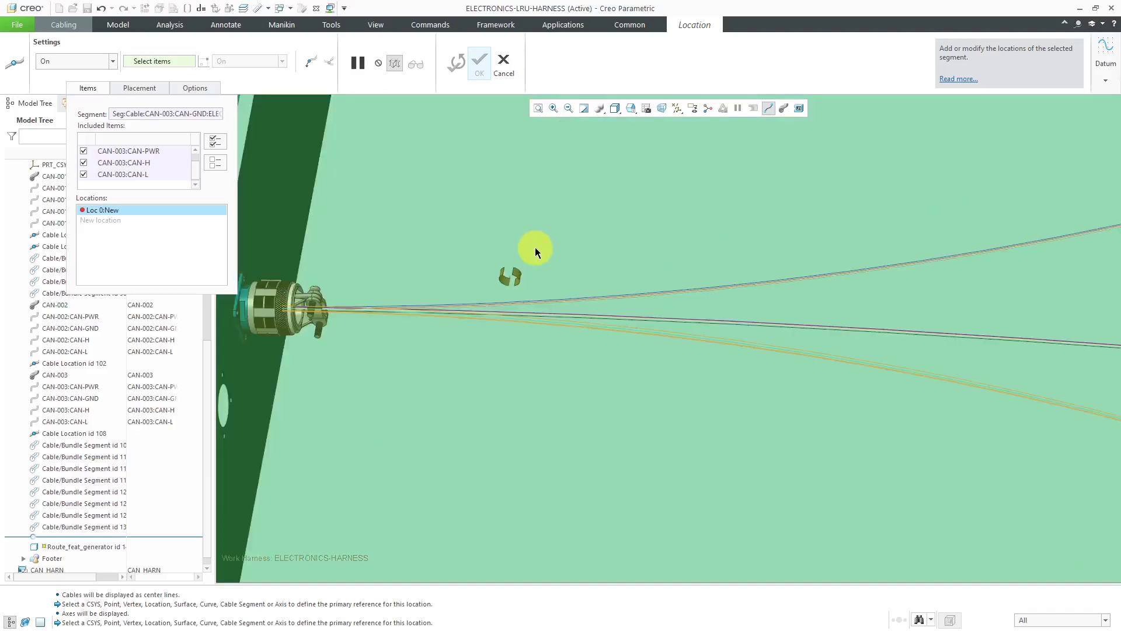
click(1077, 623)
click(1053, 569)
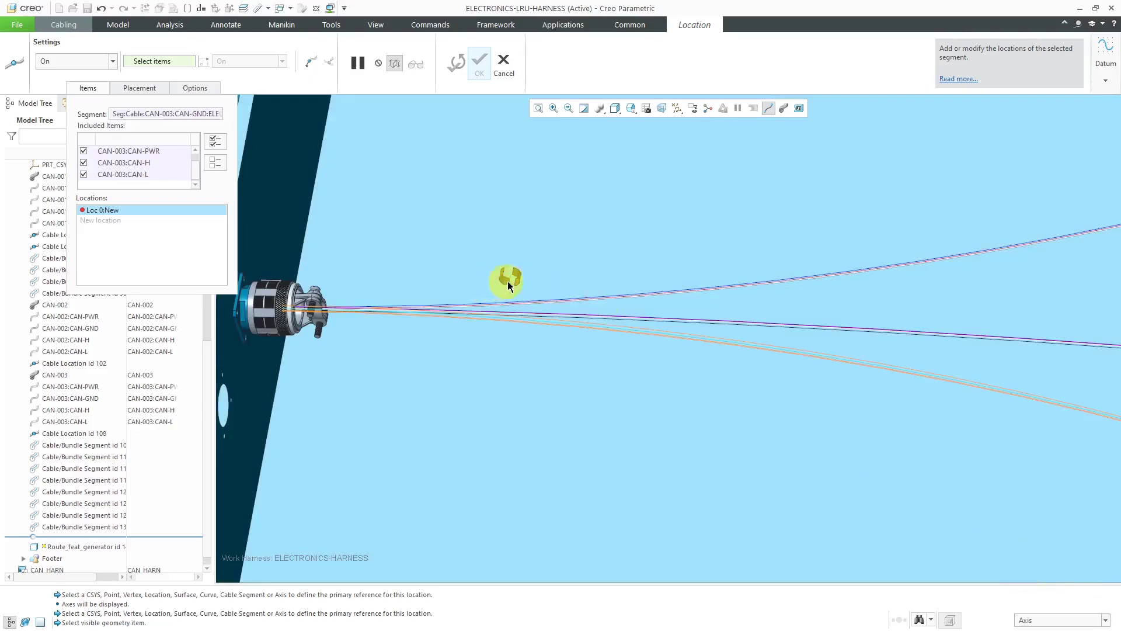
scroll(511, 279, up, 3)
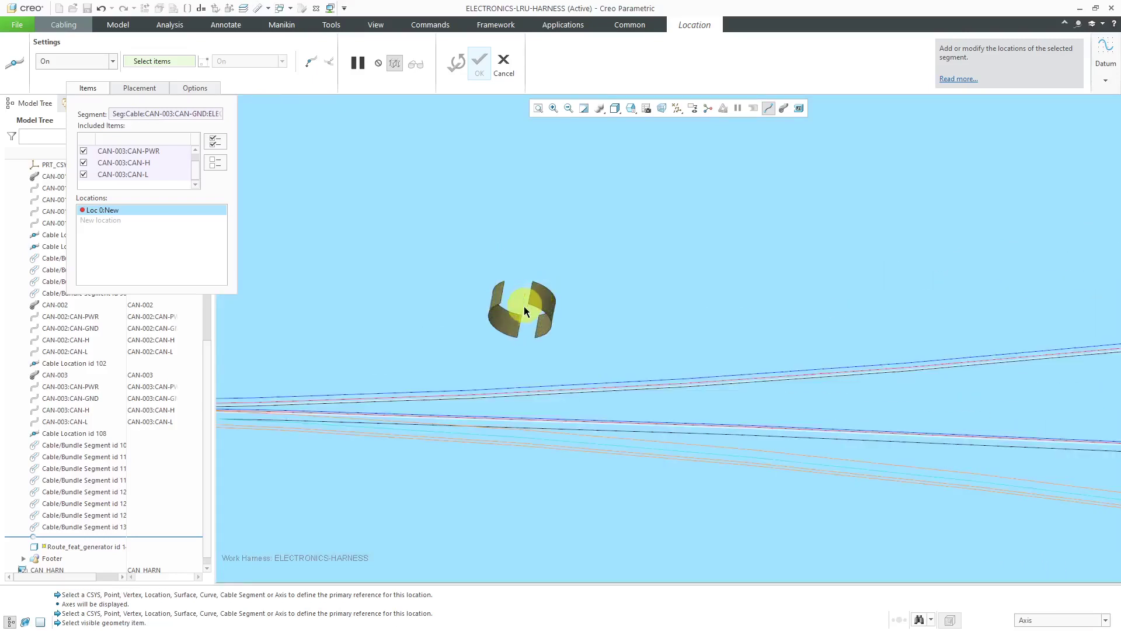
click(524, 310)
- Flip the order of the two clip locations on the CAN-003 segment
scroll(591, 363, down, 2)
scroll(549, 251, down, 2)
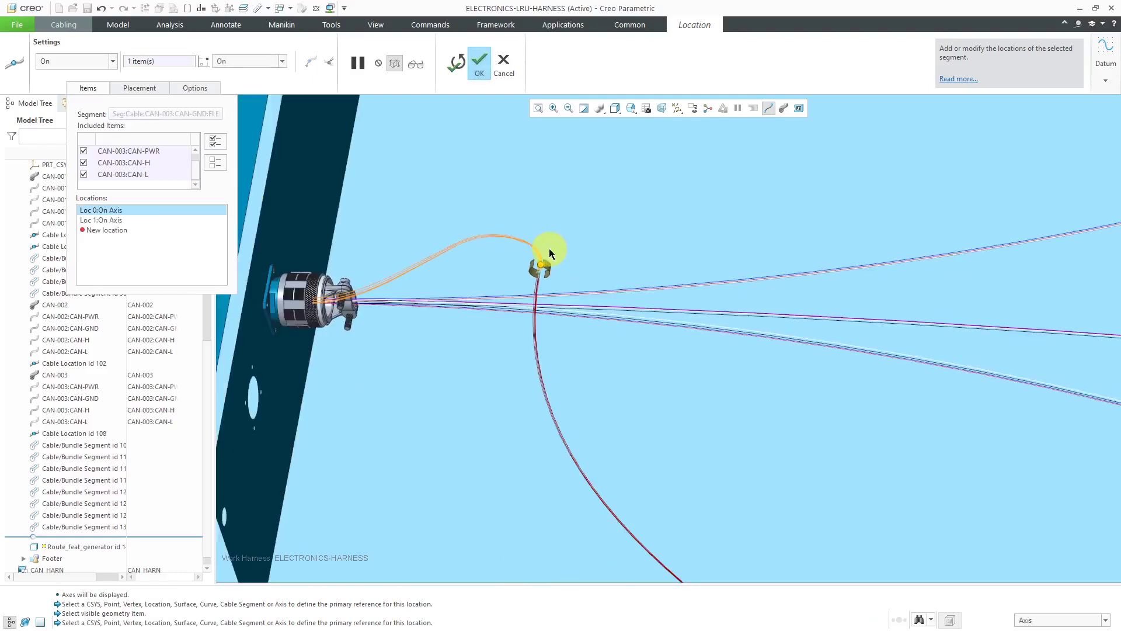
scroll(549, 252, down, 5)
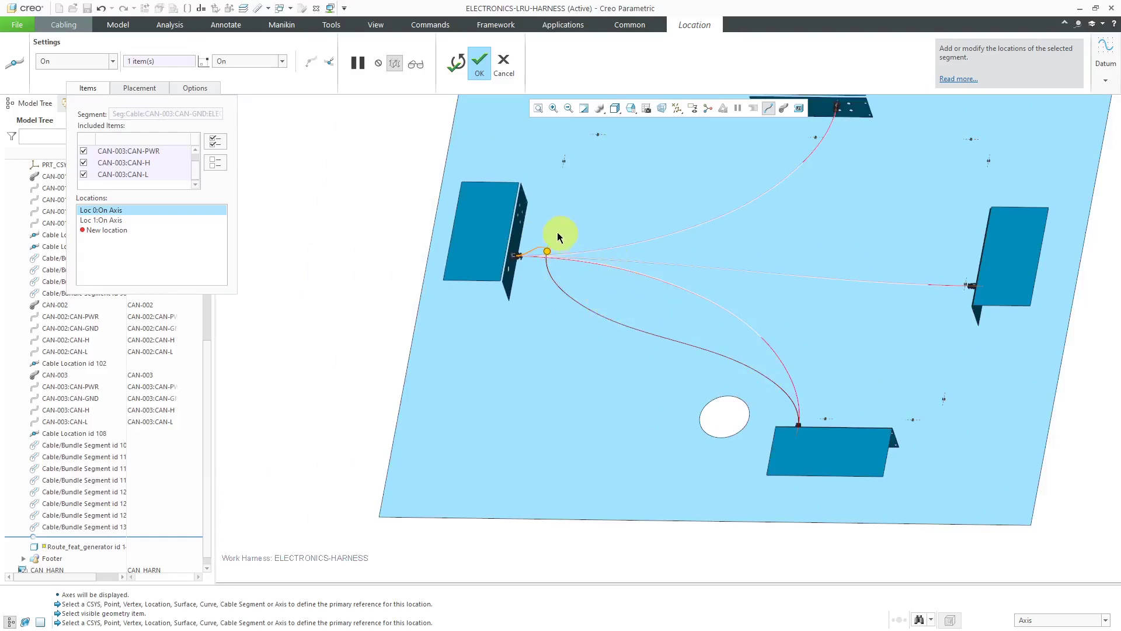
right_click(308, 194)
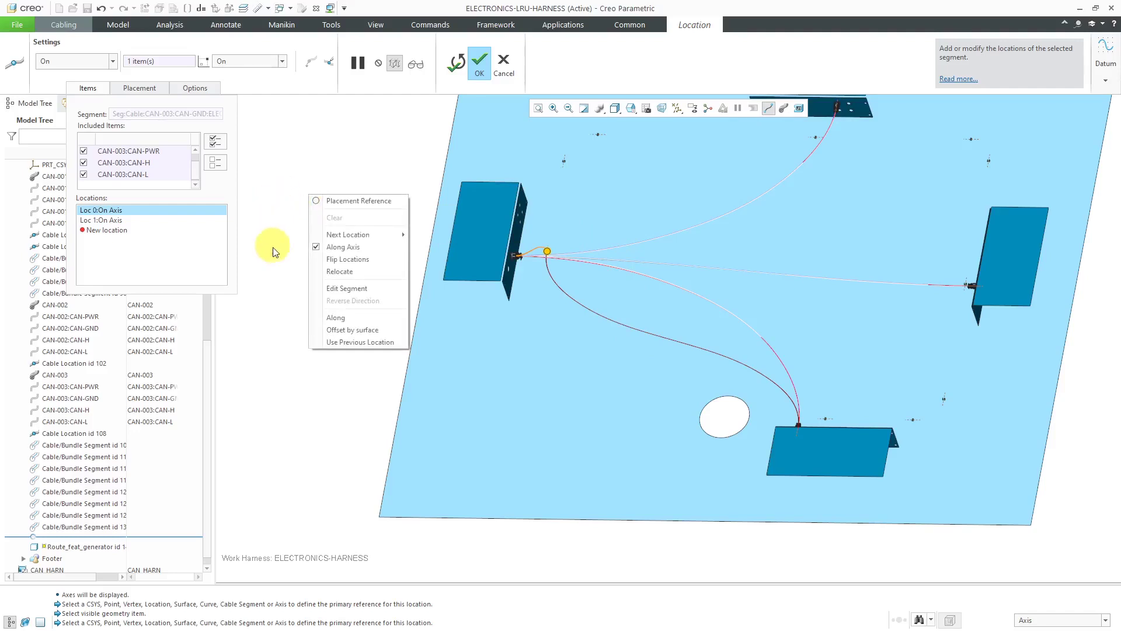
click(342, 263)
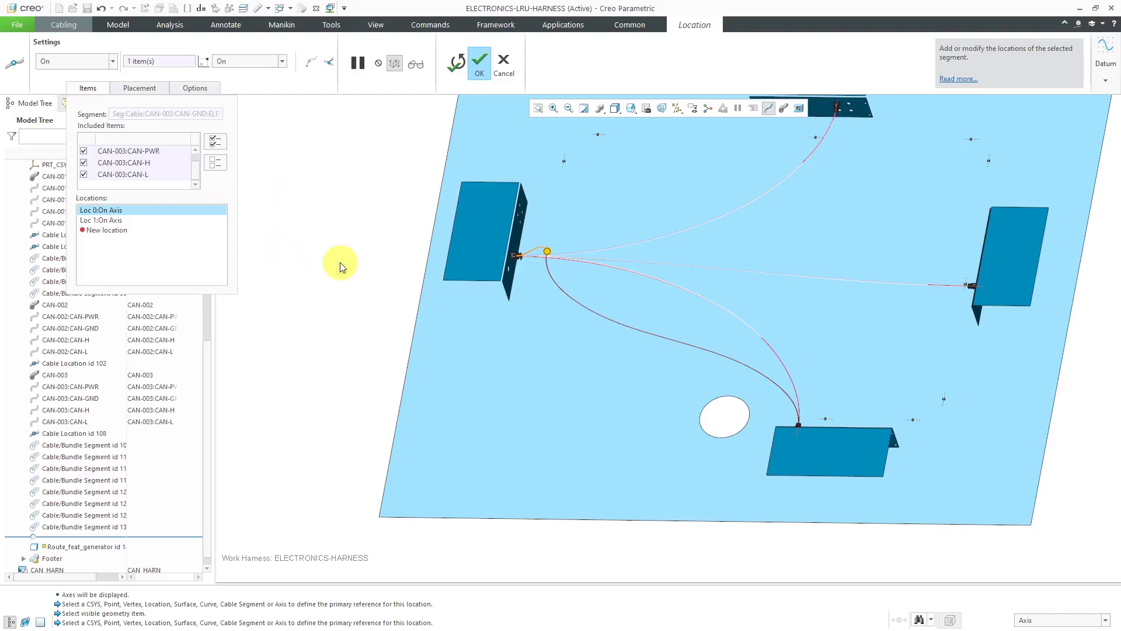
scroll(546, 258, down, 5)
scroll(551, 214, down, 4)
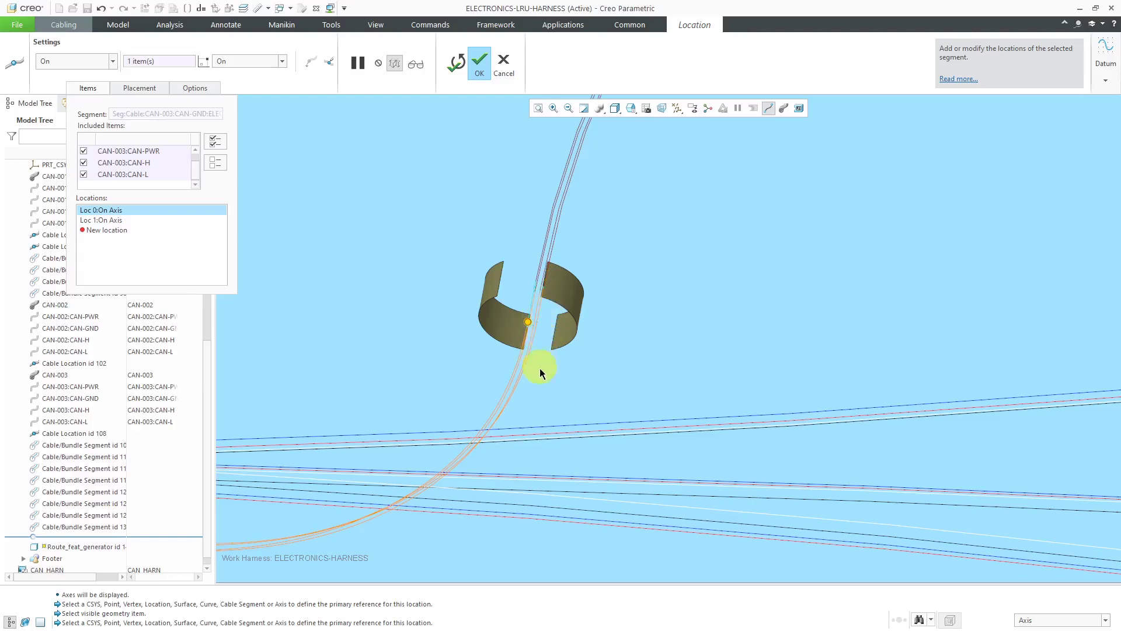
scroll(472, 412, up, 2)
scroll(472, 409, up, 6)
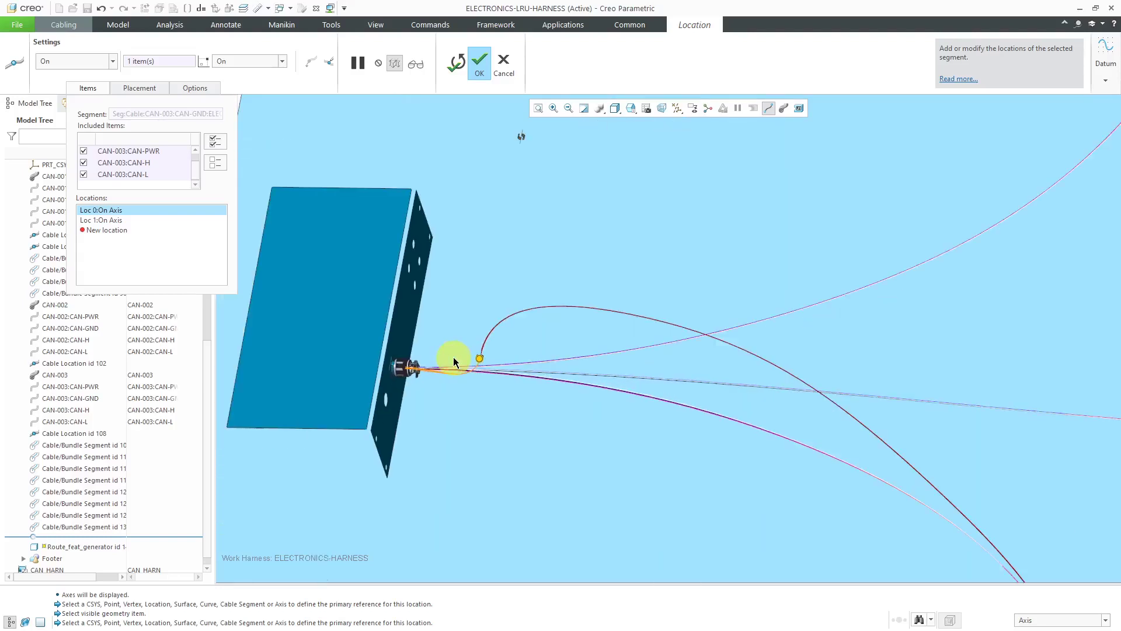
scroll(454, 356, up, 2)
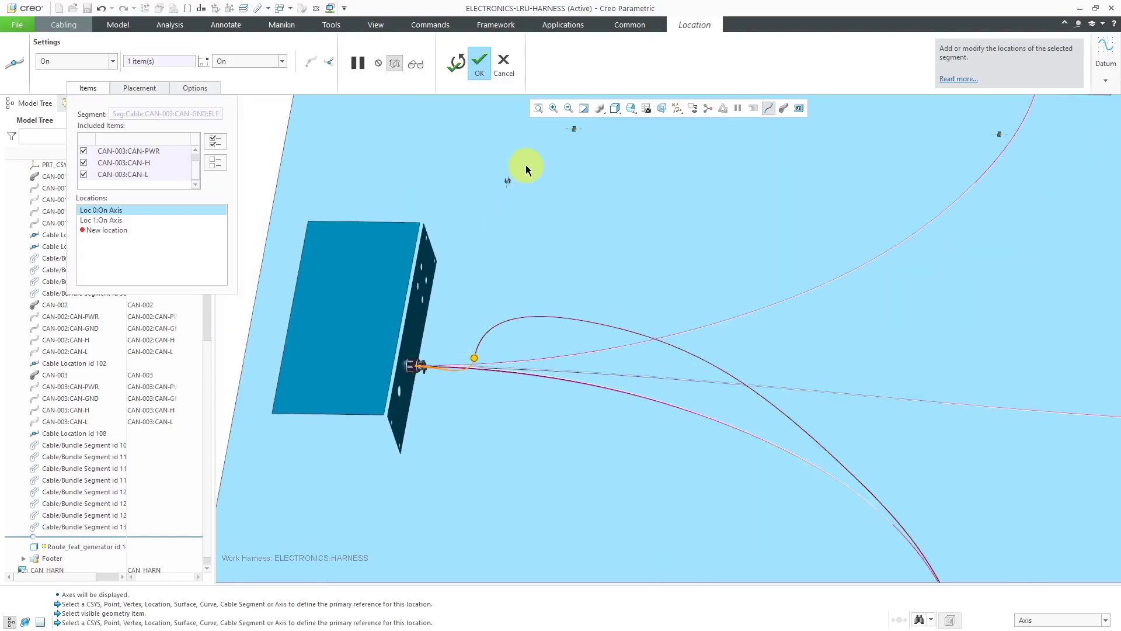
- Add locations above the connector and through the second clip, then cancel the edit
click(508, 180)
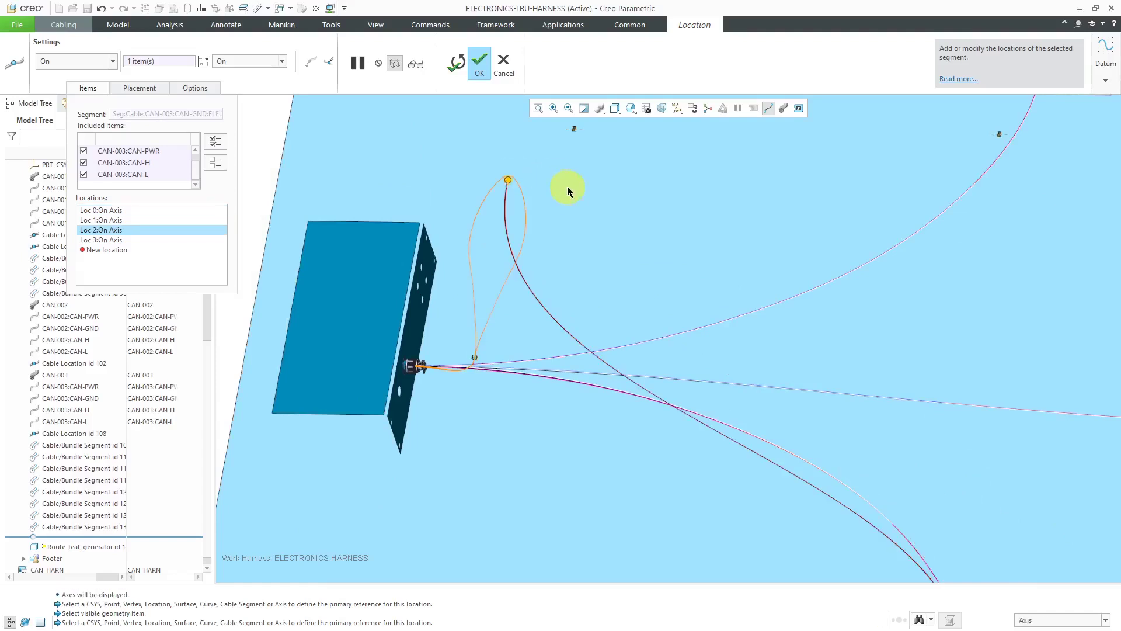
scroll(441, 356, up, 2)
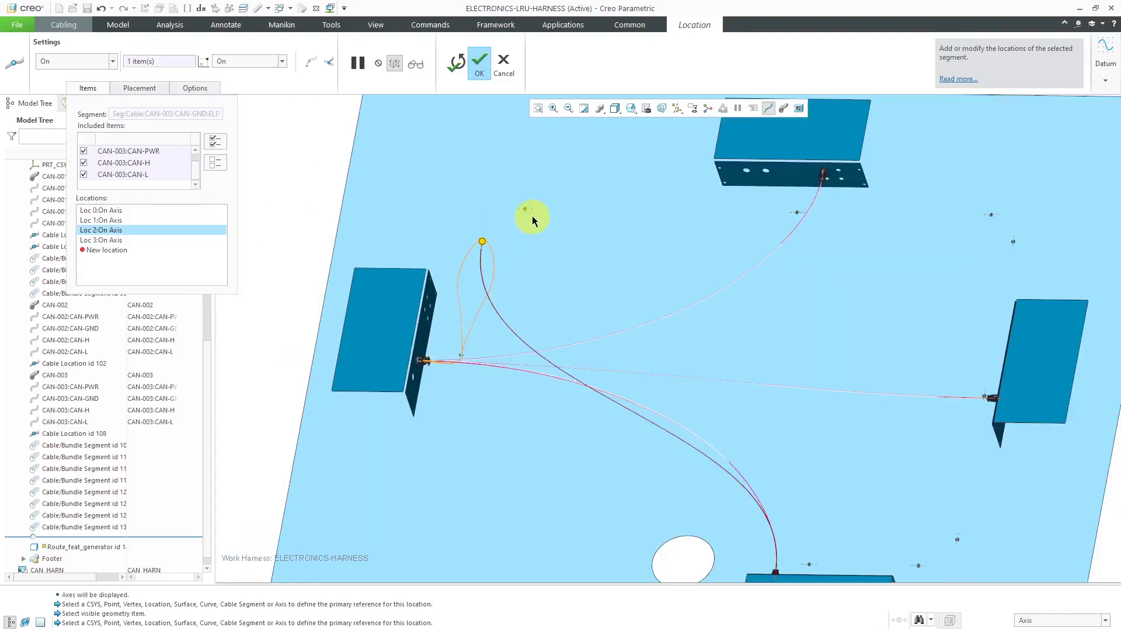
scroll(525, 214, down, 5)
scroll(520, 208, down, 2)
scroll(518, 193, down, 3)
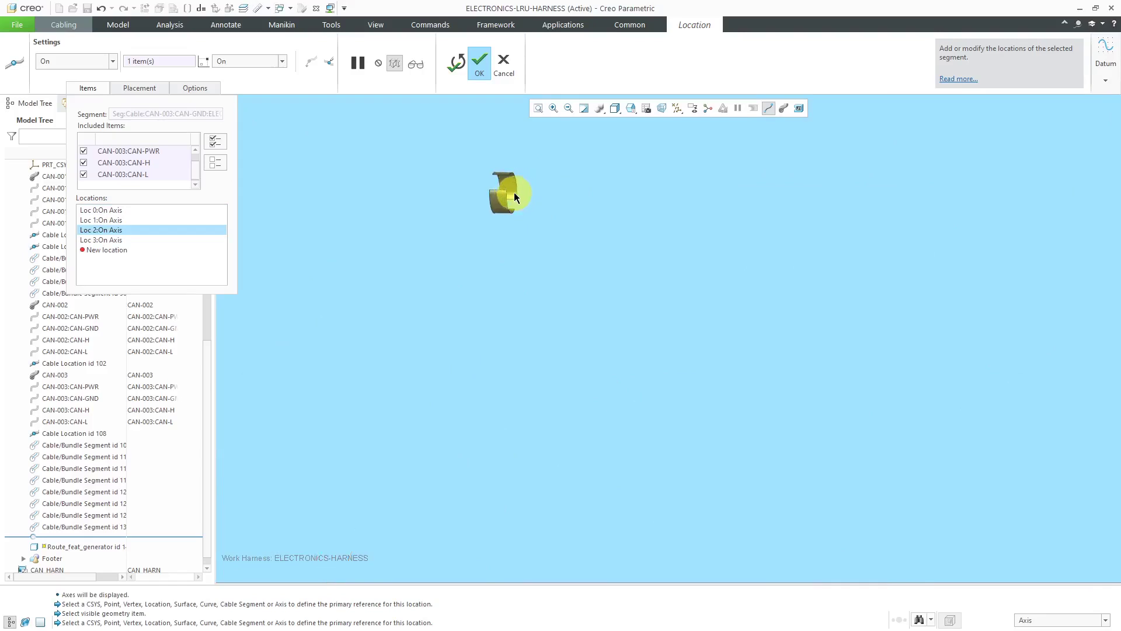
click(514, 191)
scroll(511, 246, up, 3)
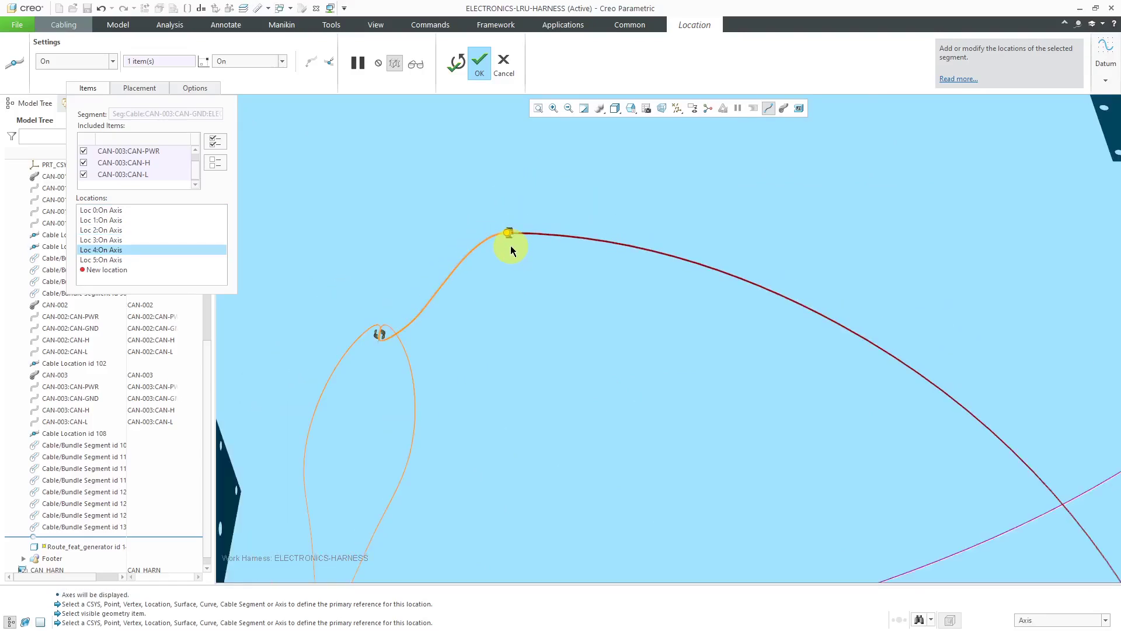
scroll(510, 245, up, 3)
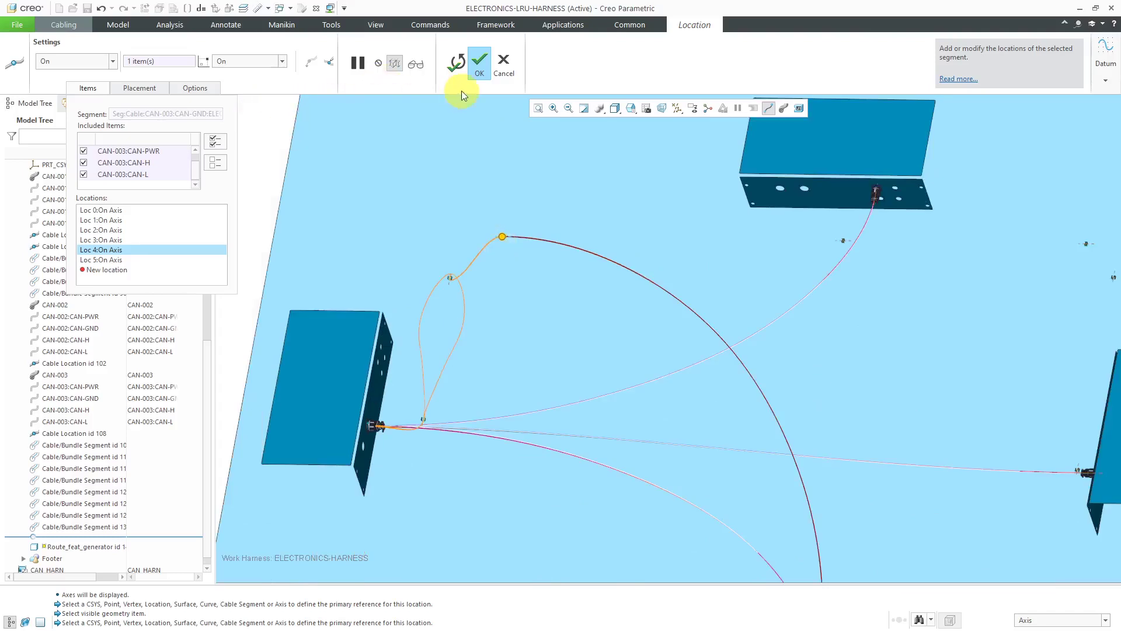
click(499, 76)
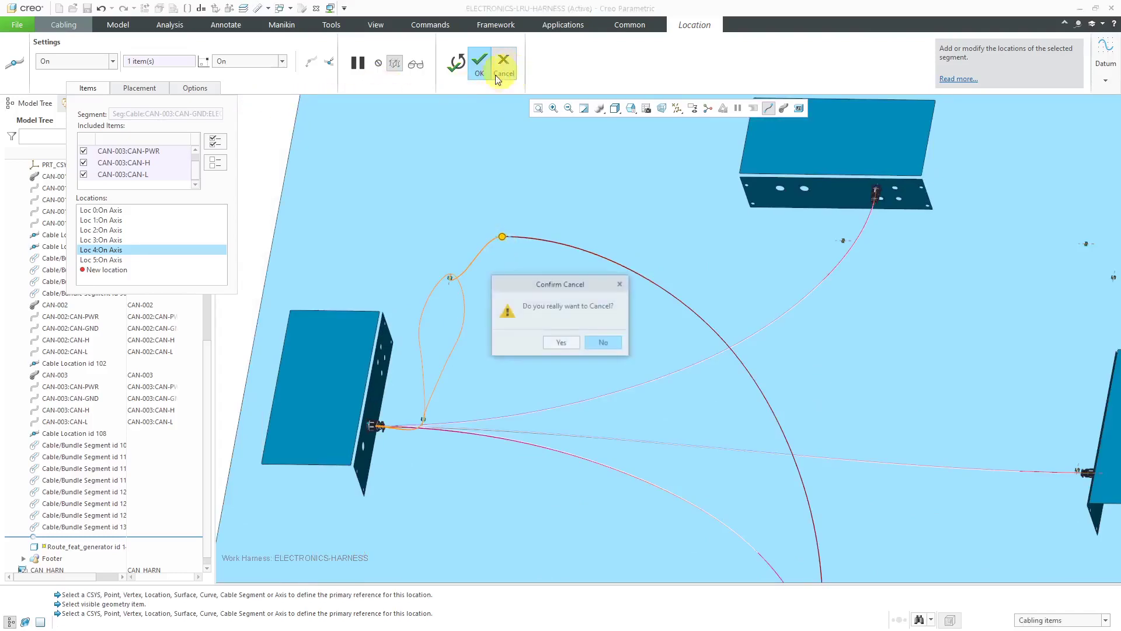
- Confirm discarding the location changes and start a new location edit on the cable bundle segment
click(561, 342)
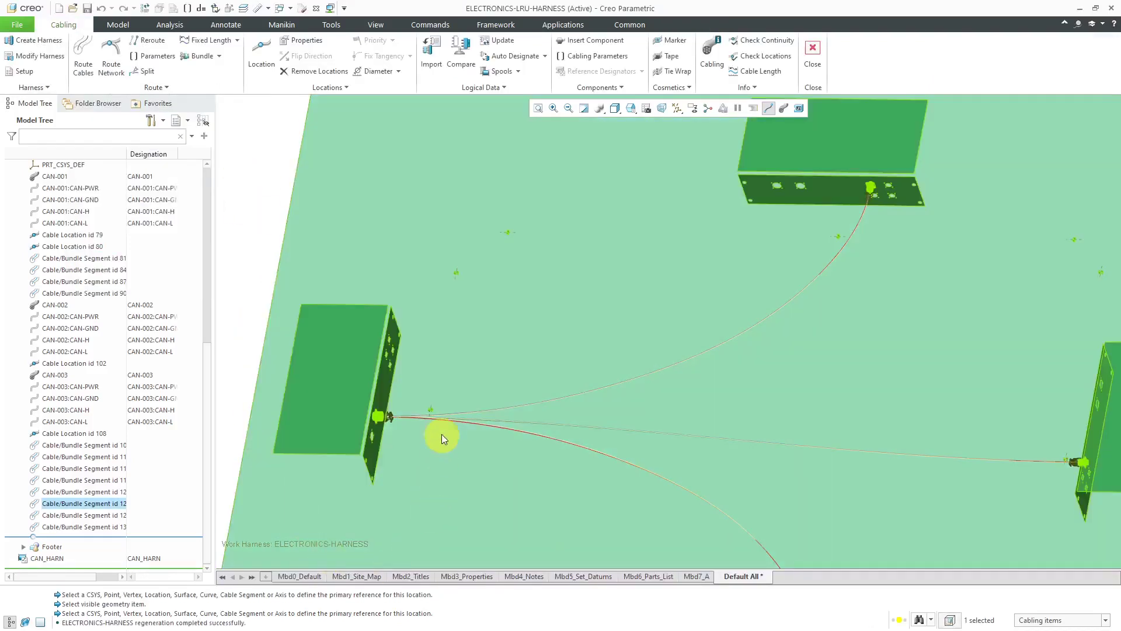
scroll(432, 415, down, 10)
scroll(520, 426, down, 3)
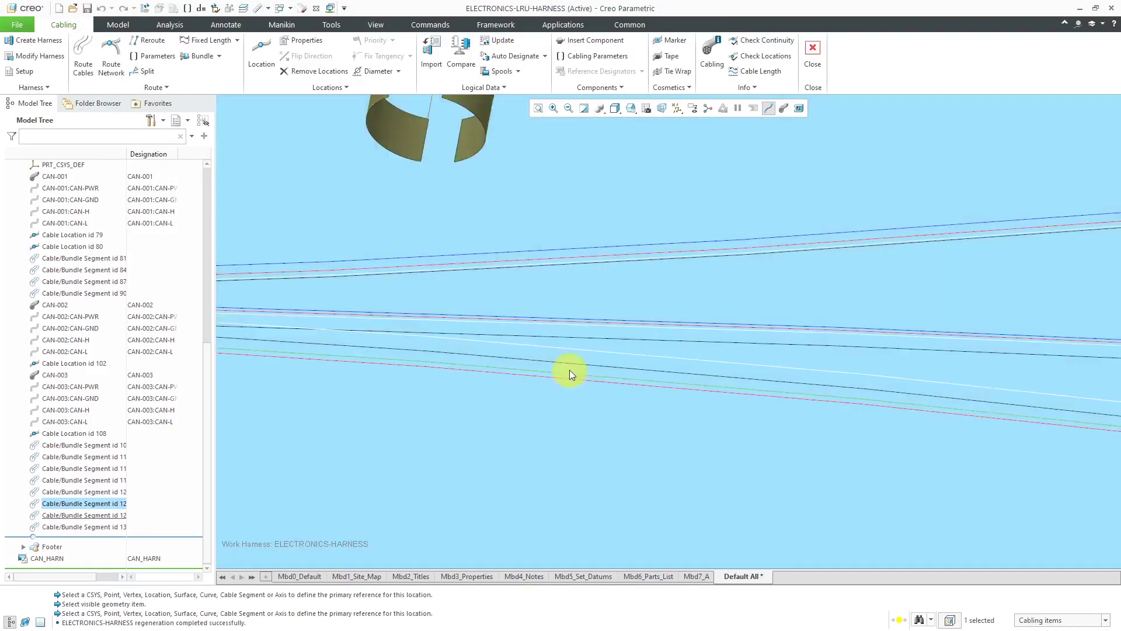
click(570, 364)
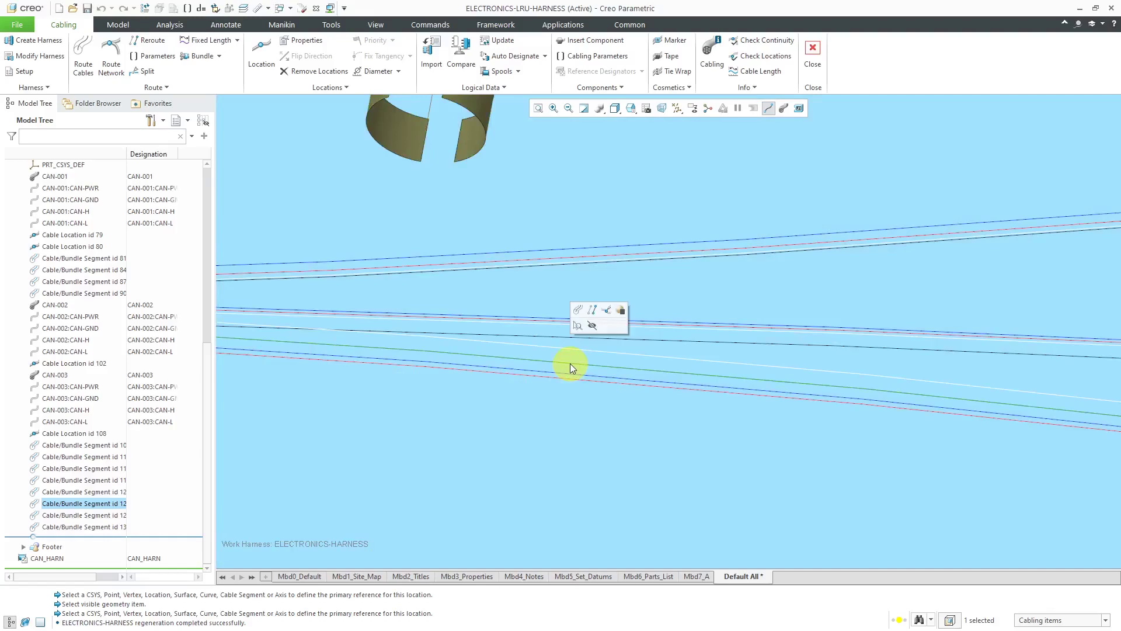
right_click(571, 364)
click(605, 384)
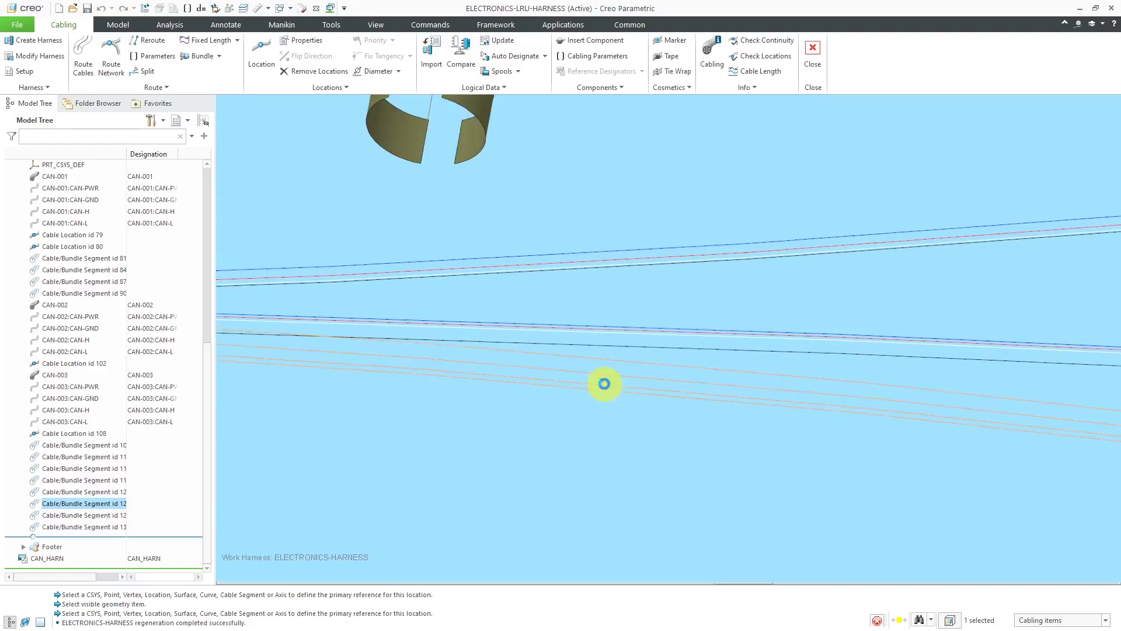
- Place a new Along Axis location on the clip and flip the cable direction through it
right_click(605, 384)
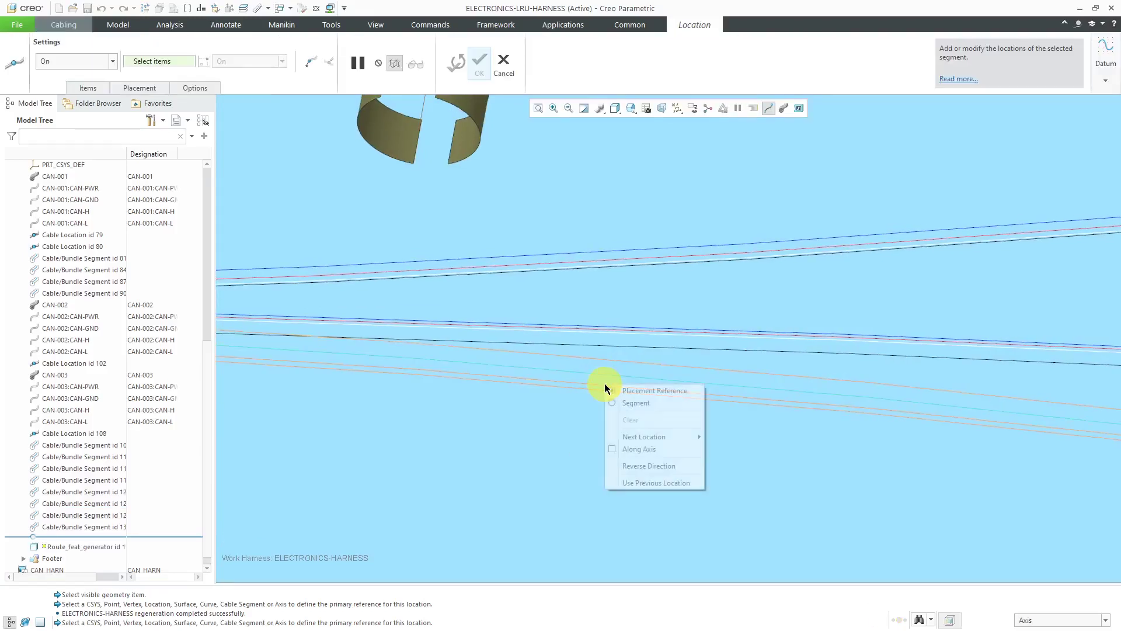
click(615, 449)
scroll(623, 492, up, 7)
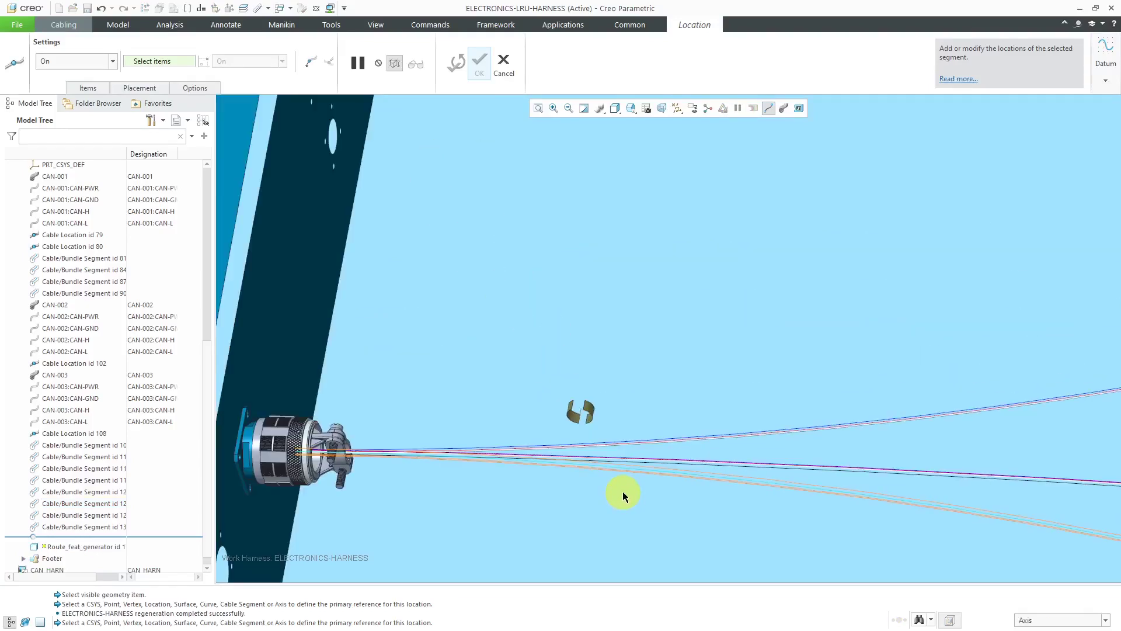
scroll(587, 430, down, 5)
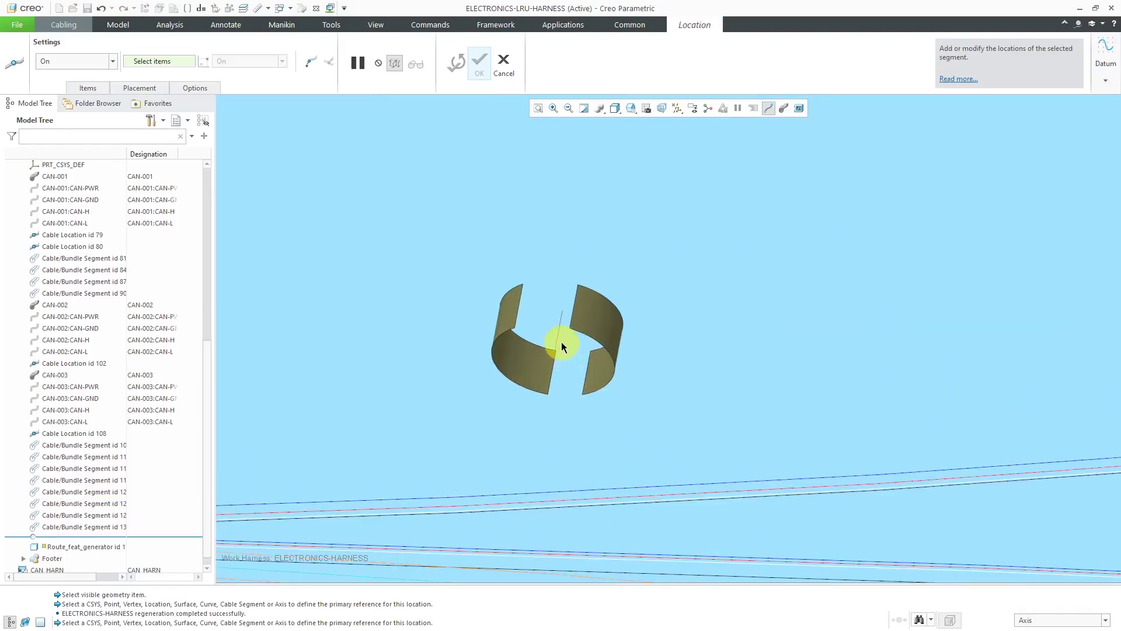
click(555, 340)
scroll(574, 359, up, 6)
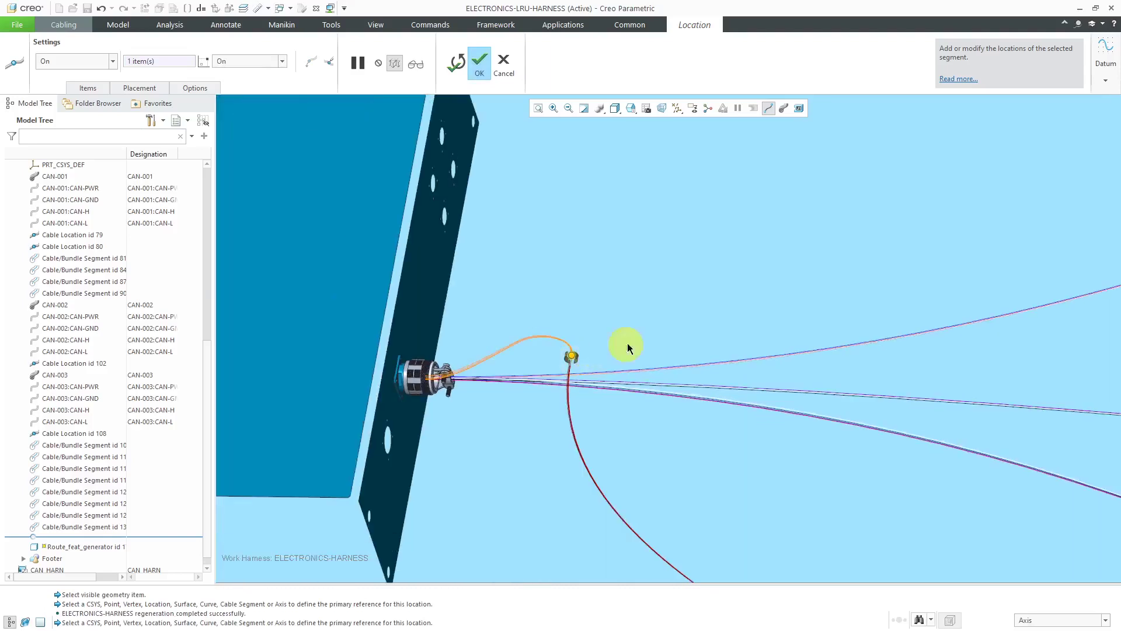
right_click(657, 332)
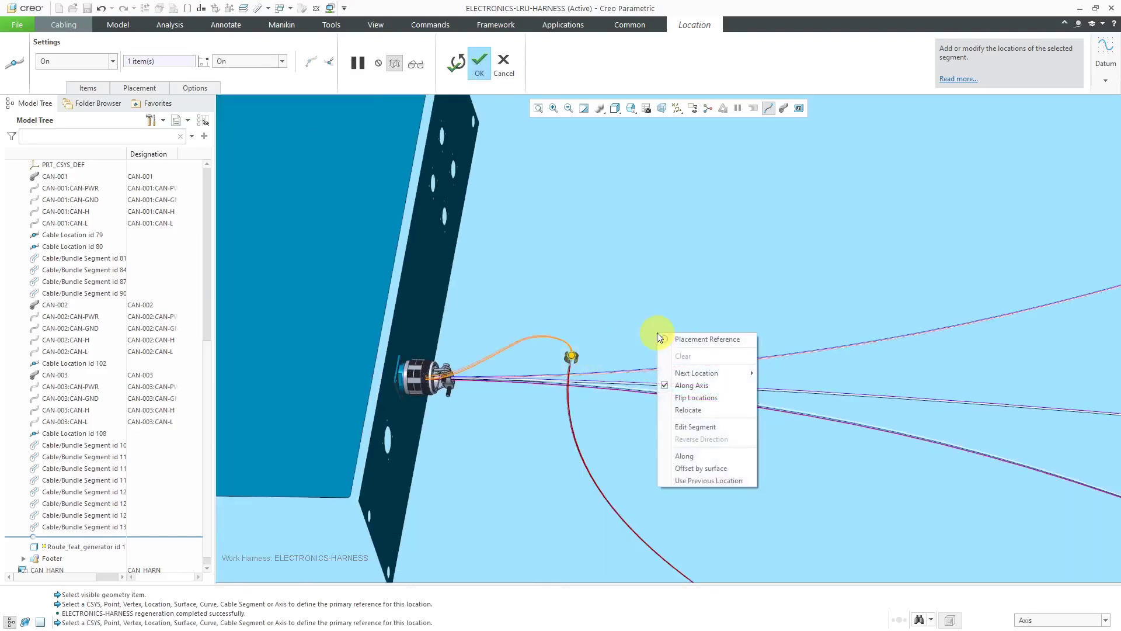
click(693, 399)
scroll(562, 472, up, 3)
scroll(594, 227, down, 8)
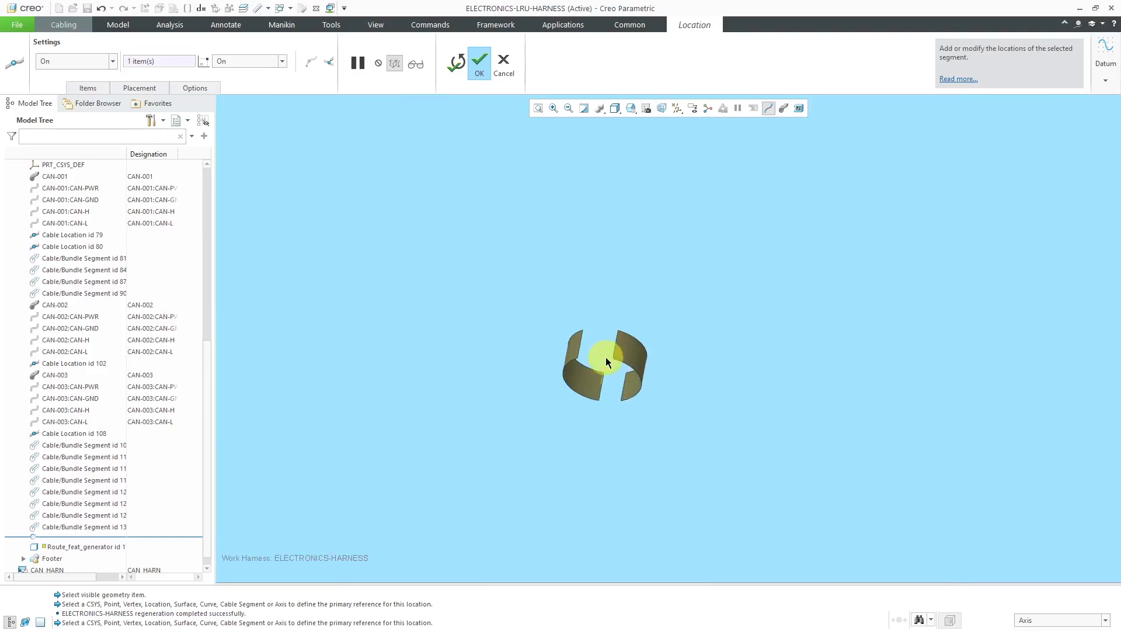
- Route the cable through the small clip and the clip below the upper box
scroll(606, 358, up, 2)
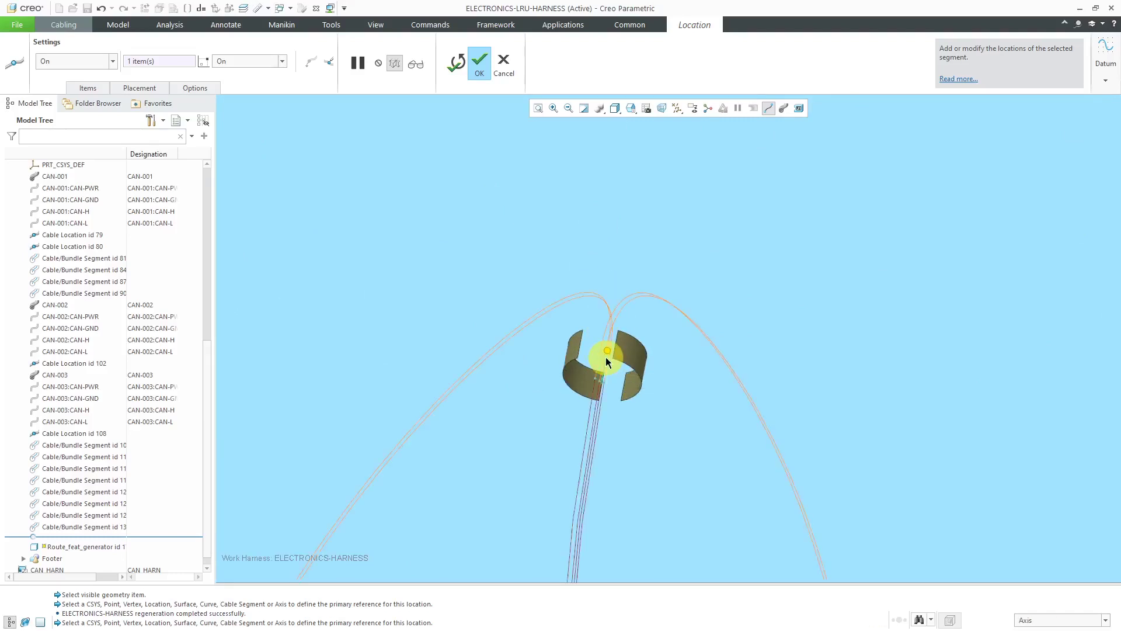
scroll(601, 360, up, 4)
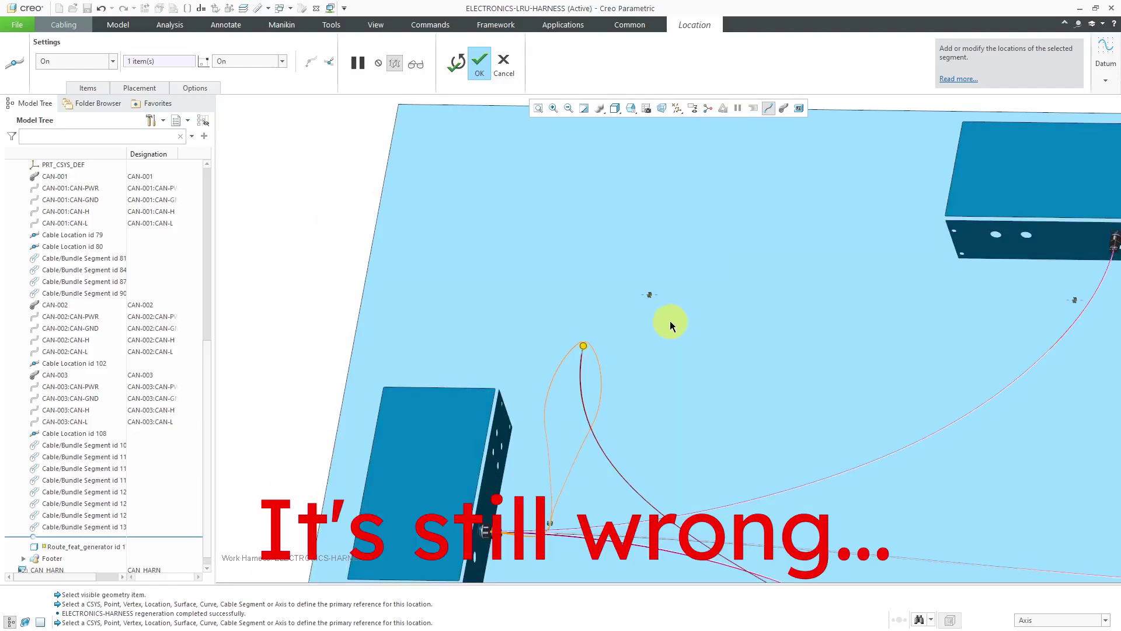
scroll(665, 304, down, 3)
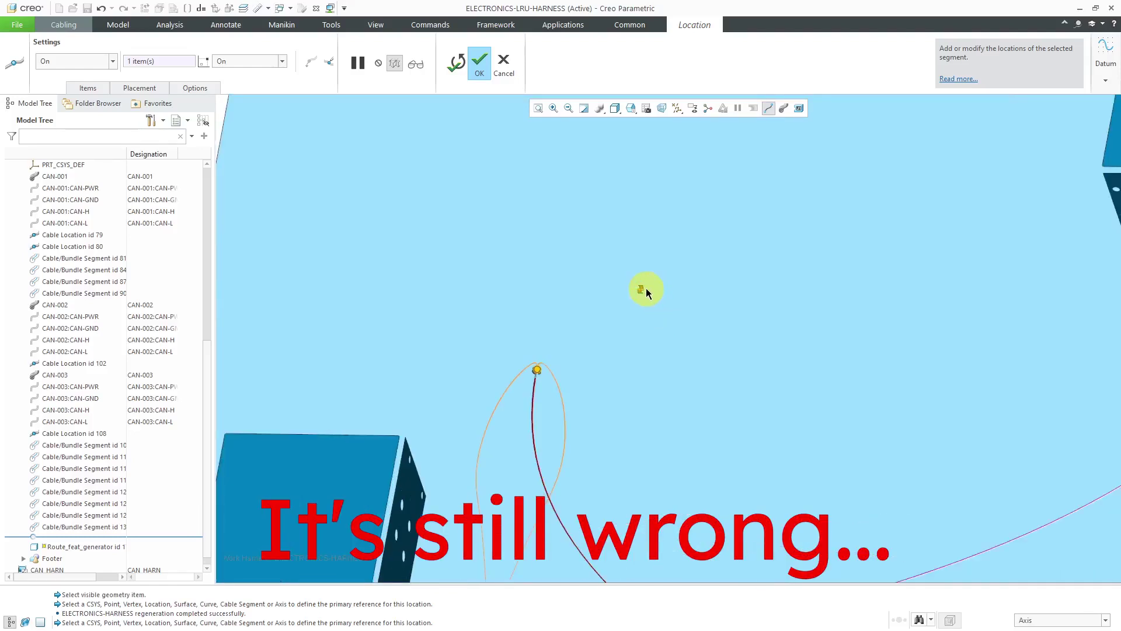
click(646, 288)
scroll(605, 363, up, 4)
scroll(818, 347, down, 5)
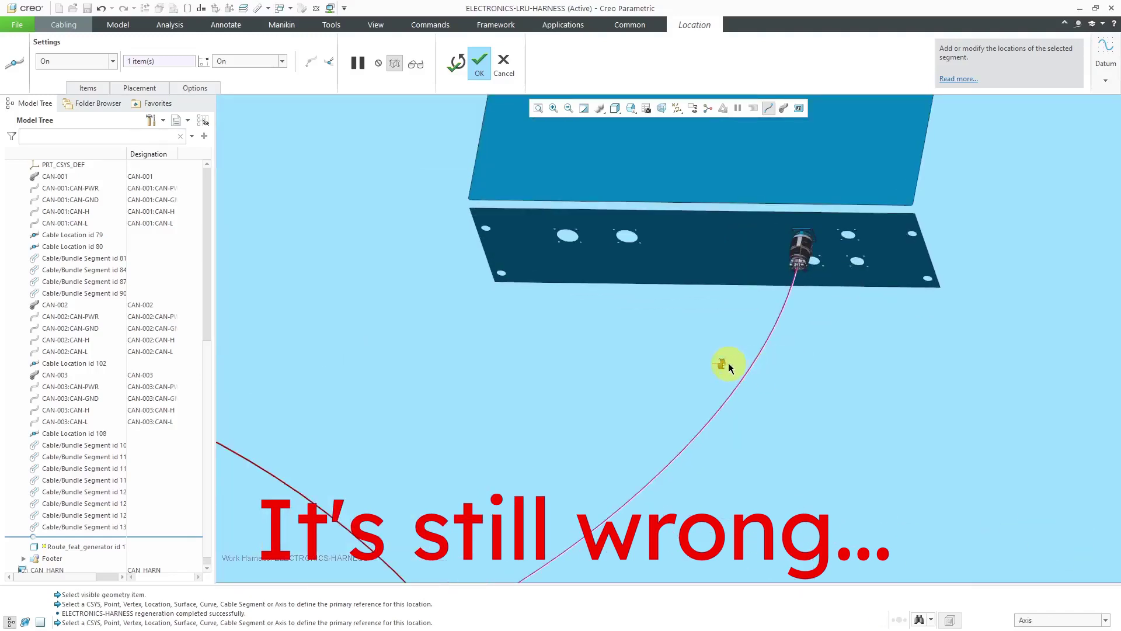
click(727, 362)
scroll(740, 377, up, 4)
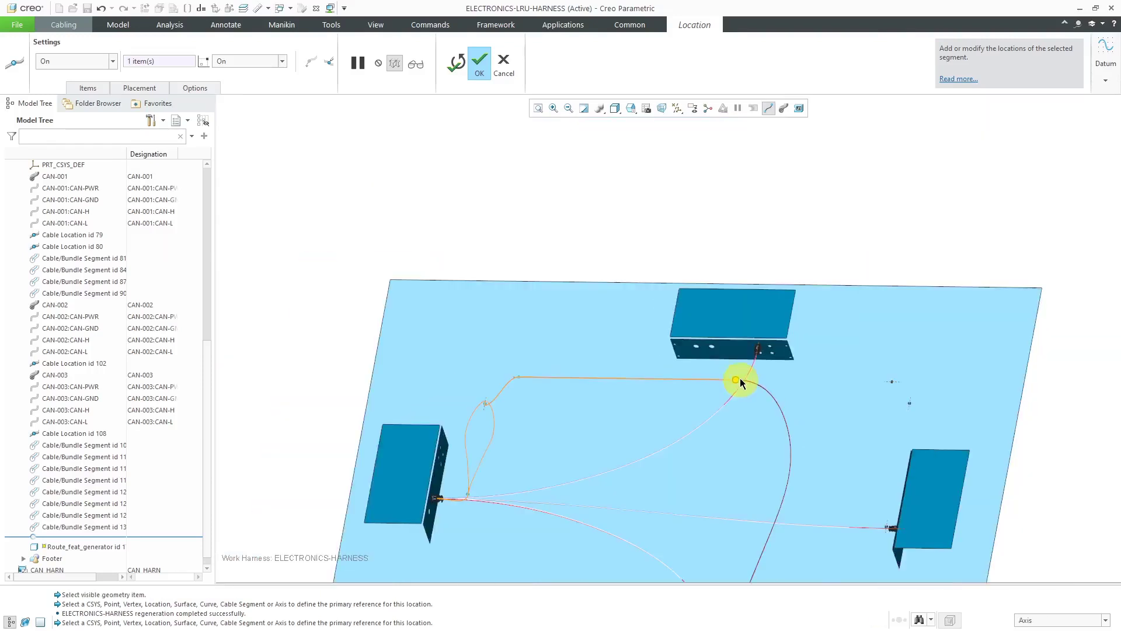
scroll(464, 403, down, 5)
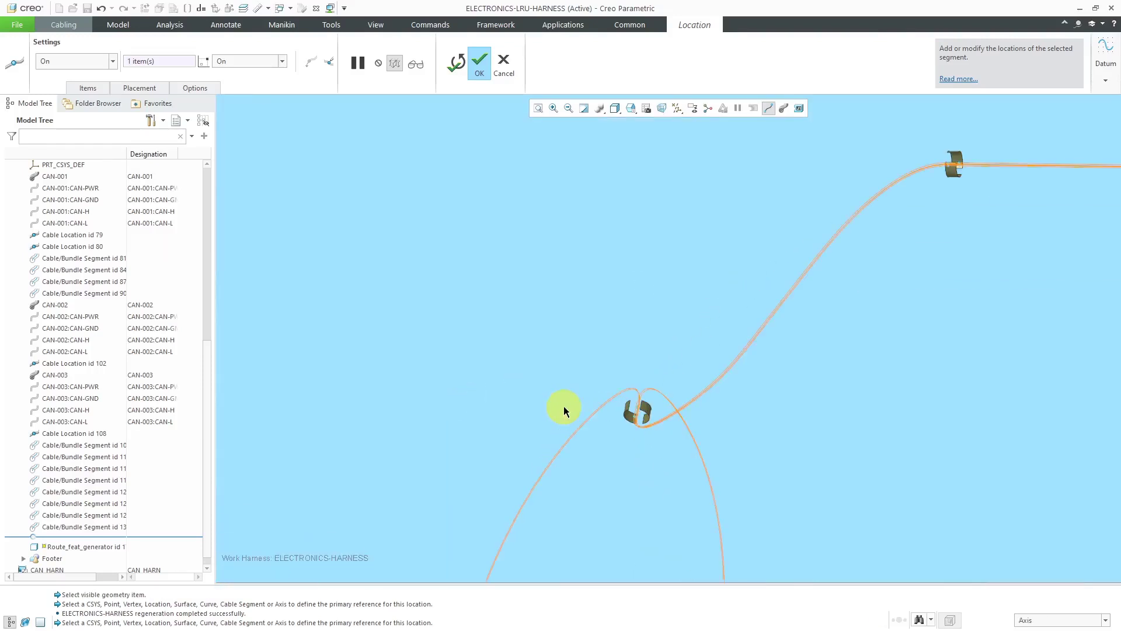
scroll(564, 406, up, 3)
scroll(543, 390, up, 5)
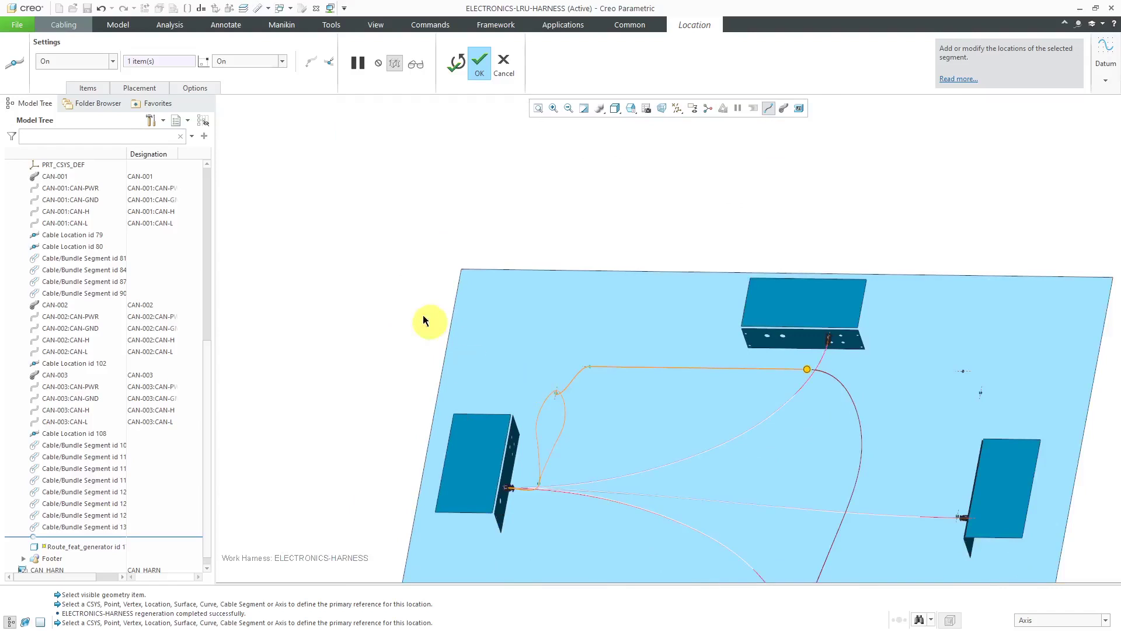
scroll(388, 269, up, 2)
right_click(376, 265)
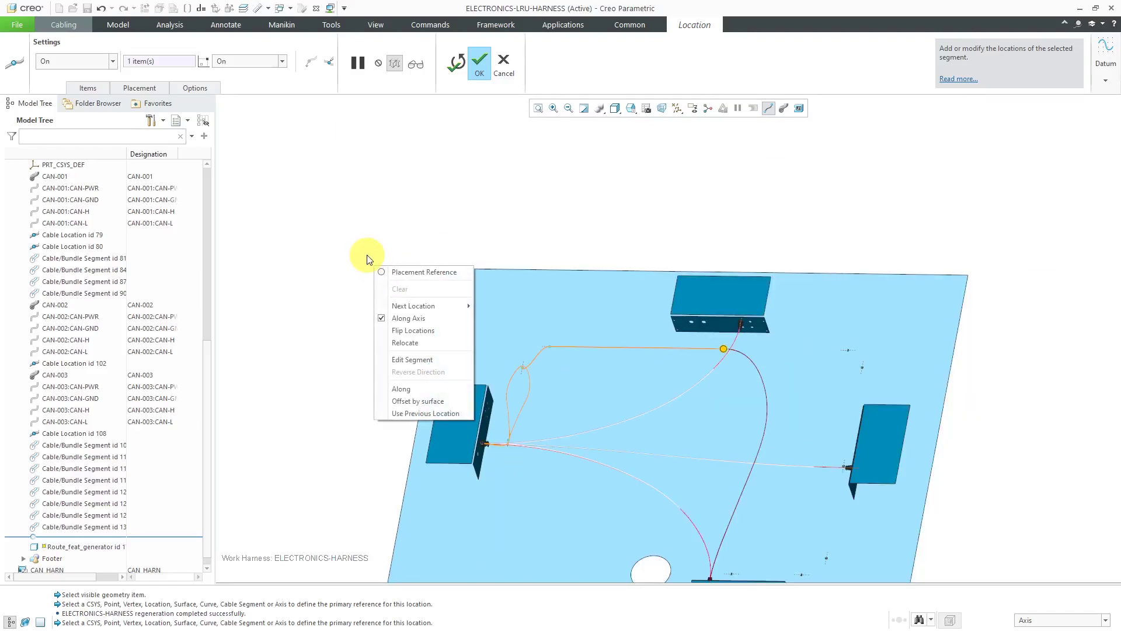
click(368, 259)
- In the Items list, delete locations Loc 7 and Loc 6 from the segment
click(87, 87)
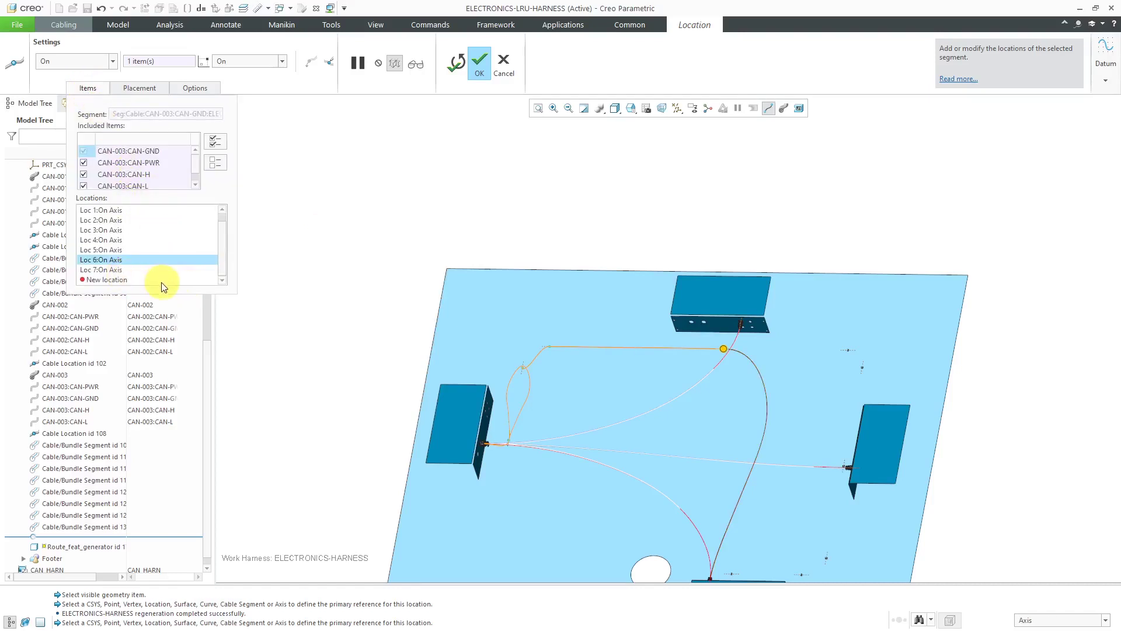
right_click(111, 259)
click(137, 279)
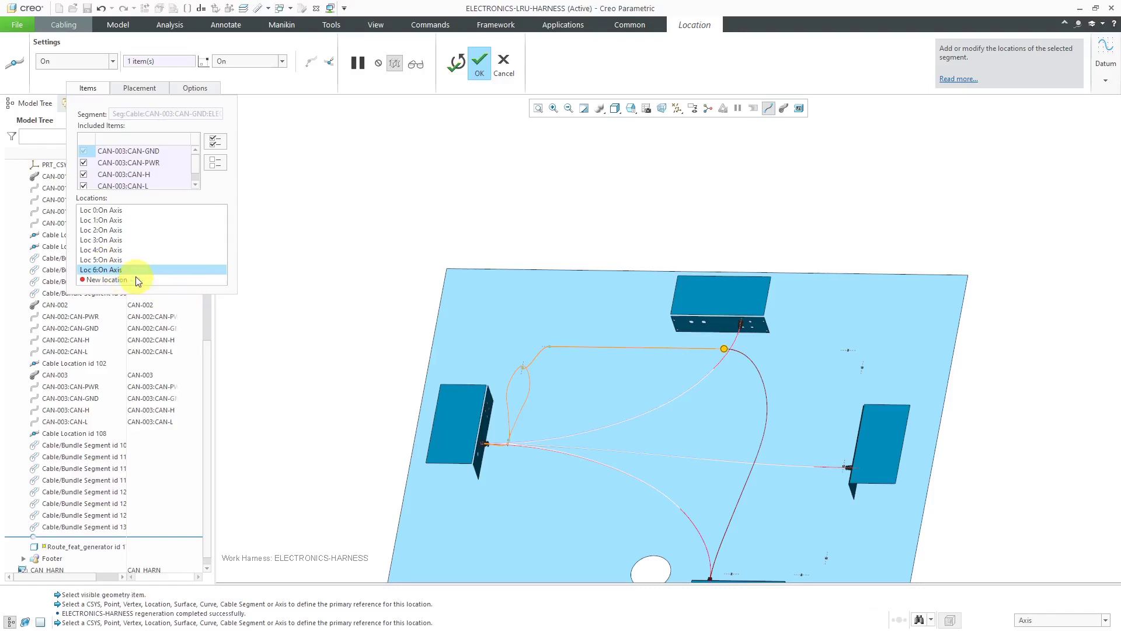
click(116, 261)
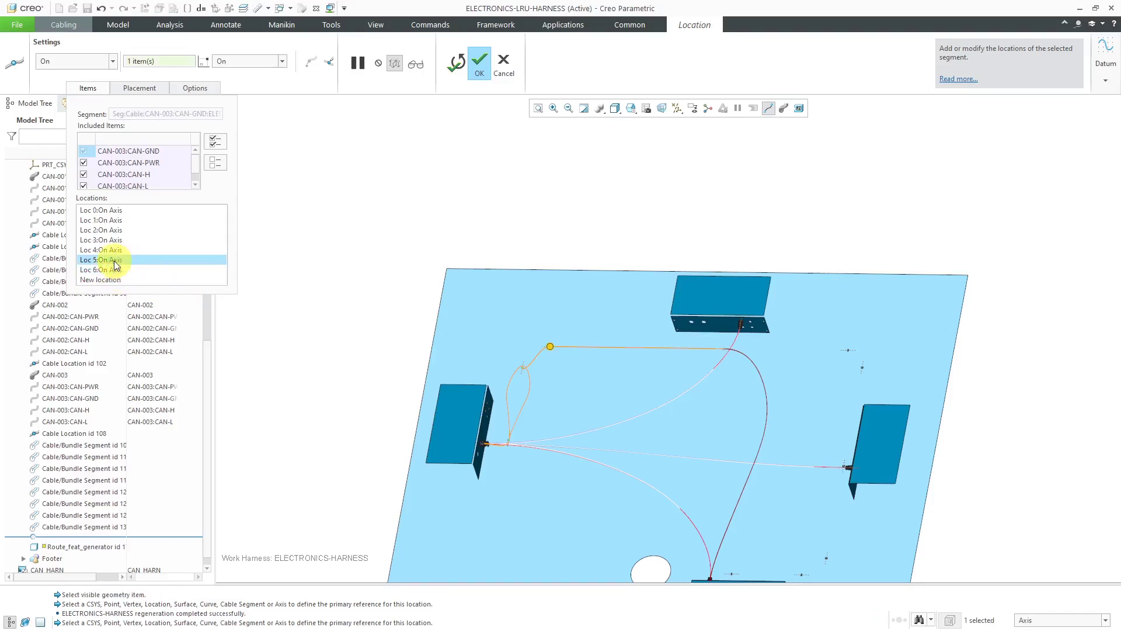
right_click(113, 261)
click(138, 279)
- Delete locations Loc 5 and Loc 4 from the segment's locations list
right_click(116, 252)
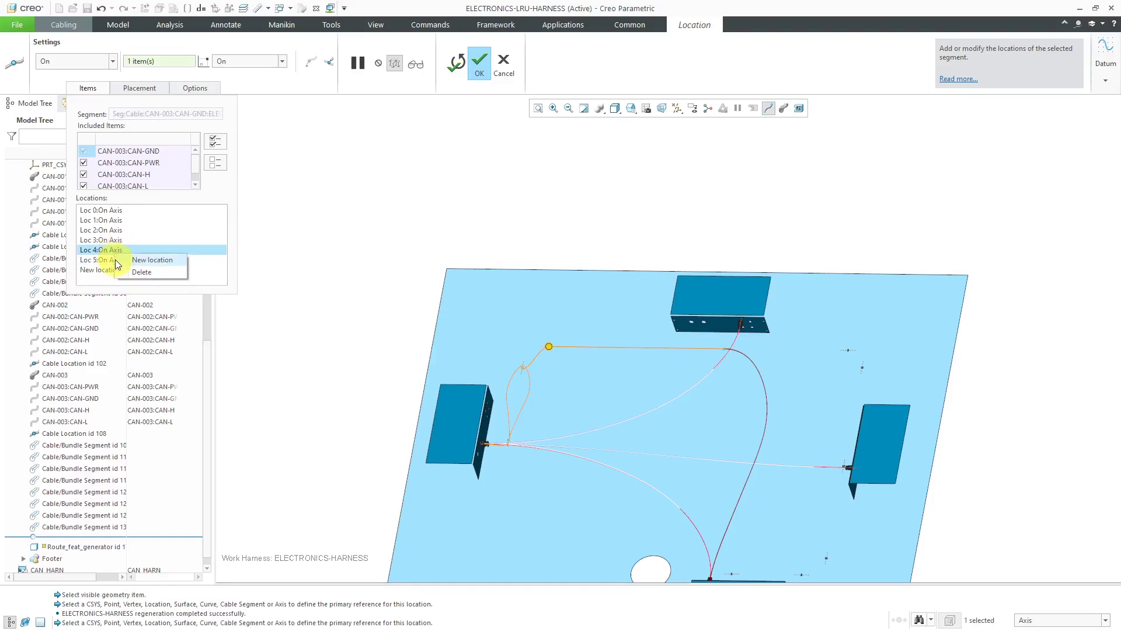
click(116, 260)
right_click(116, 263)
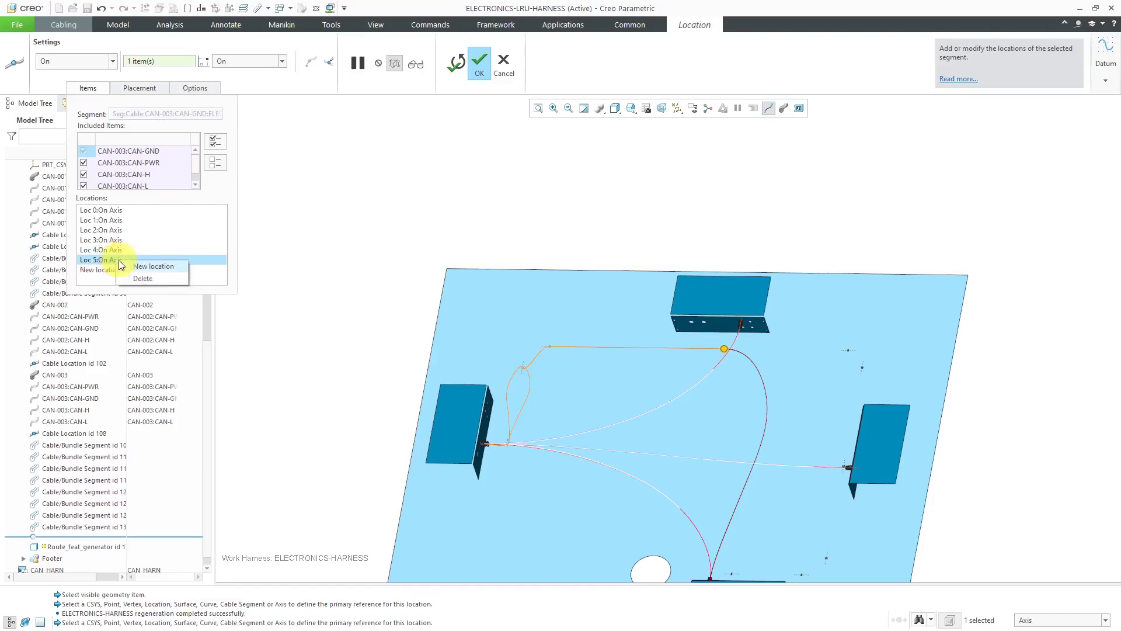
click(138, 279)
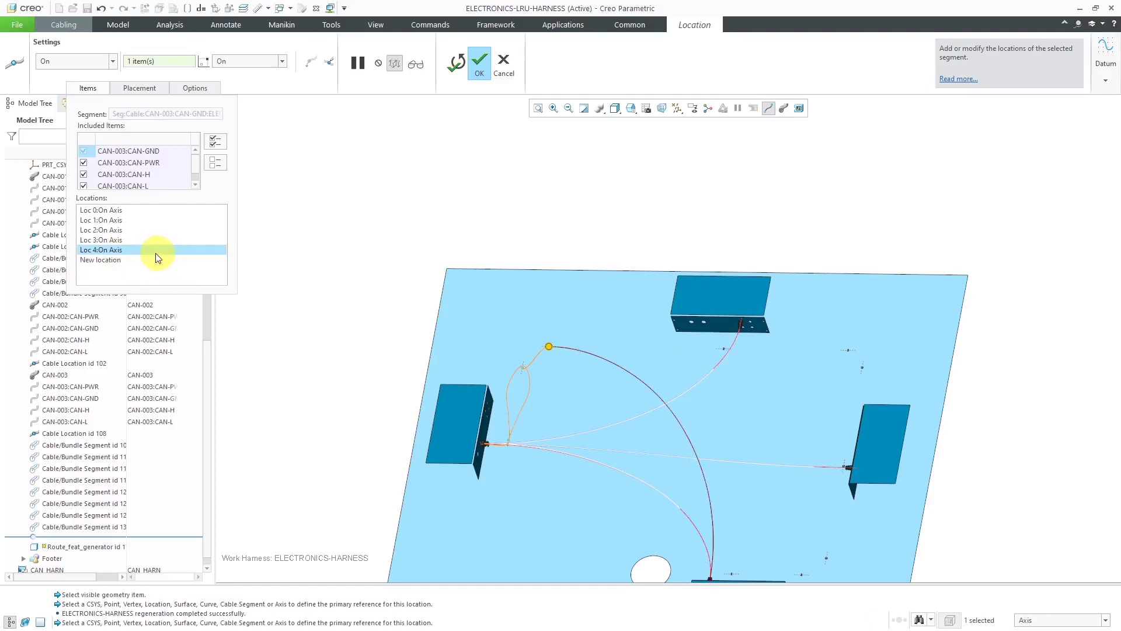
right_click(114, 252)
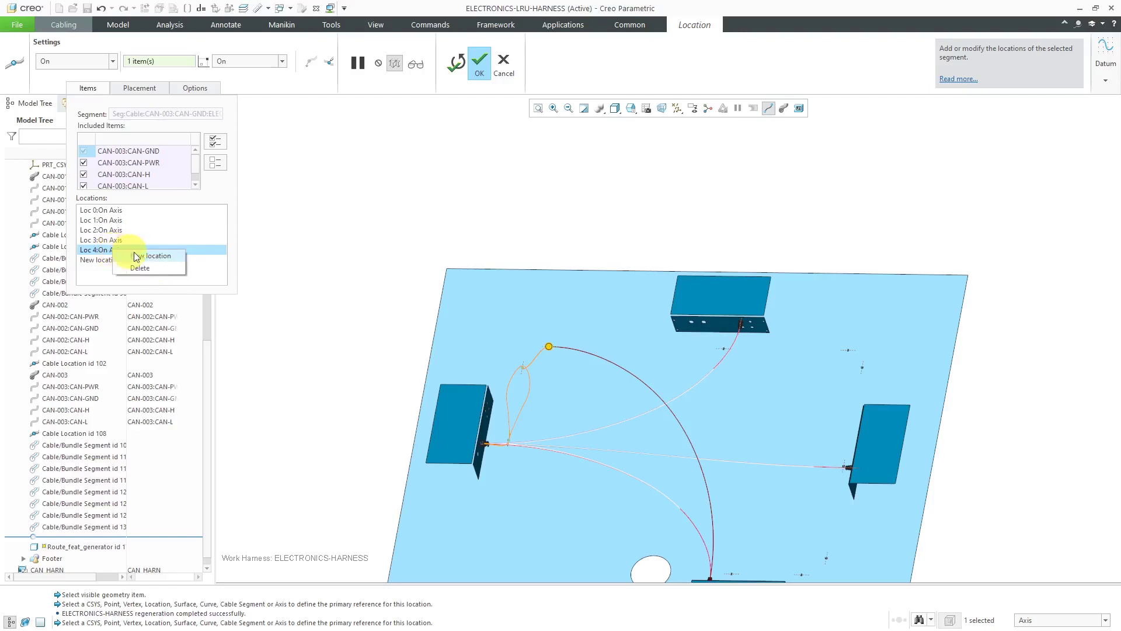
click(140, 268)
right_click(117, 239)
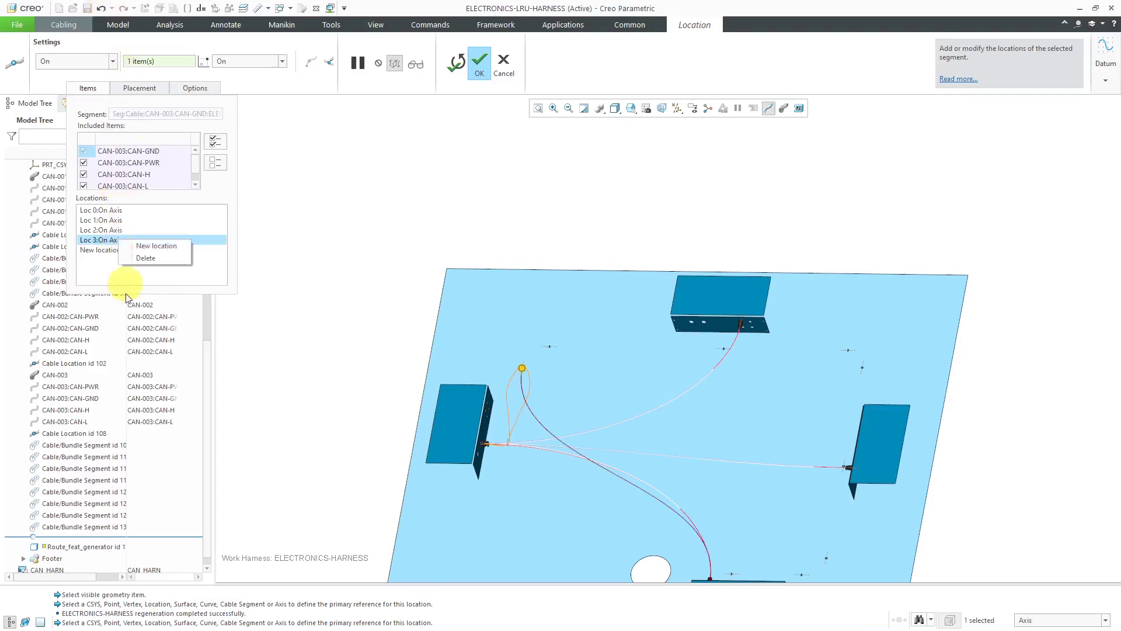
- Delete Loc 3 and route the cables through the clip's axis
click(146, 257)
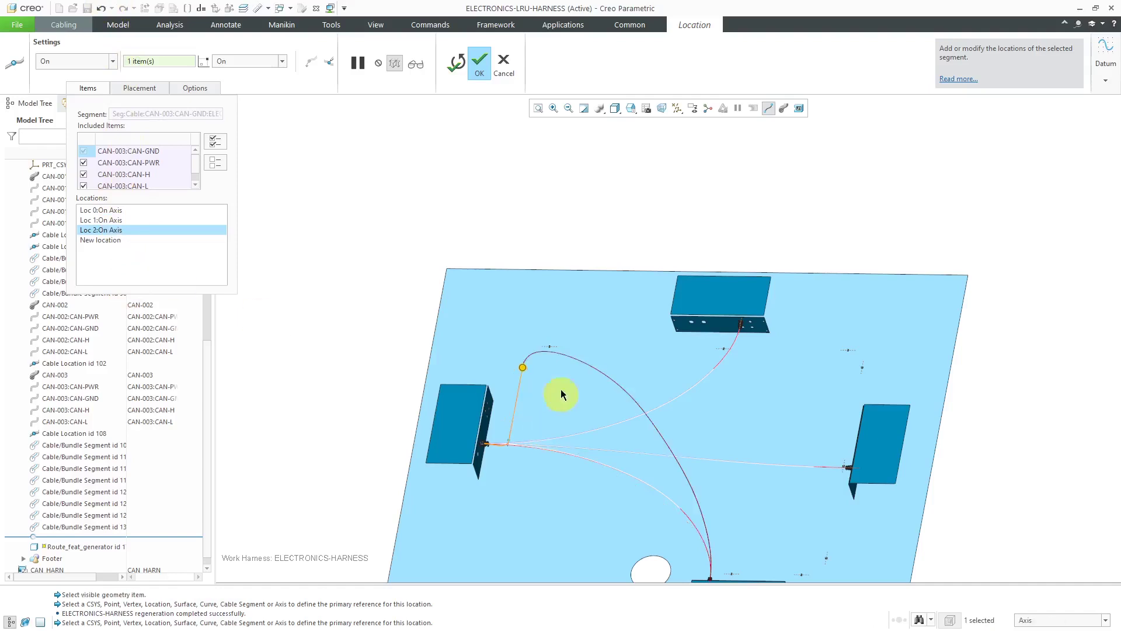
scroll(555, 382, down, 5)
scroll(468, 426, down, 10)
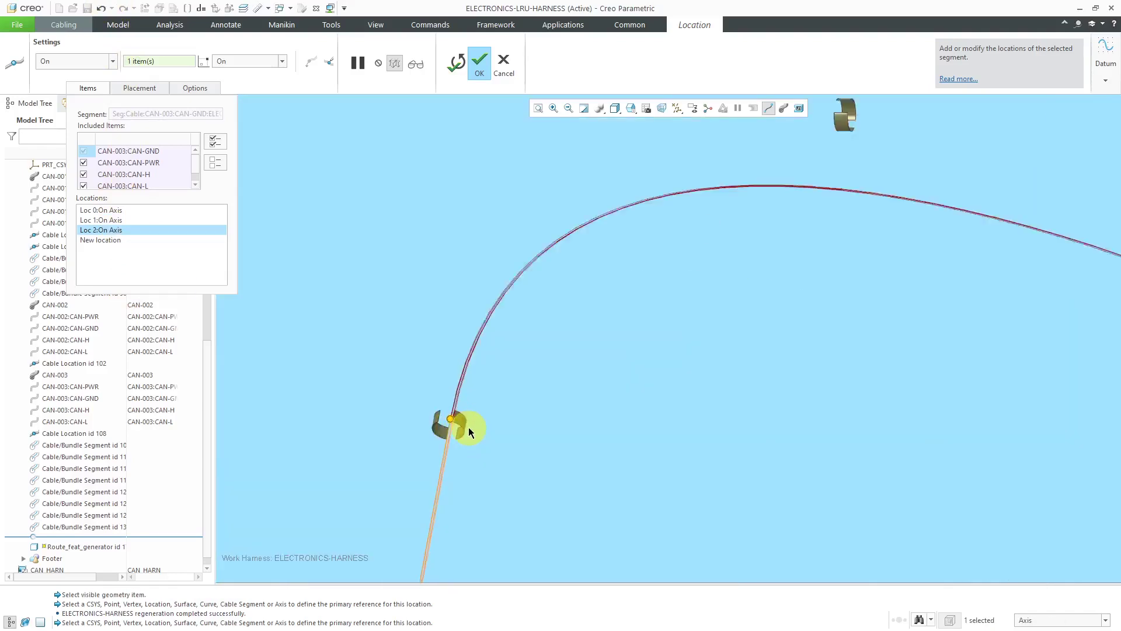
scroll(438, 440, up, 10)
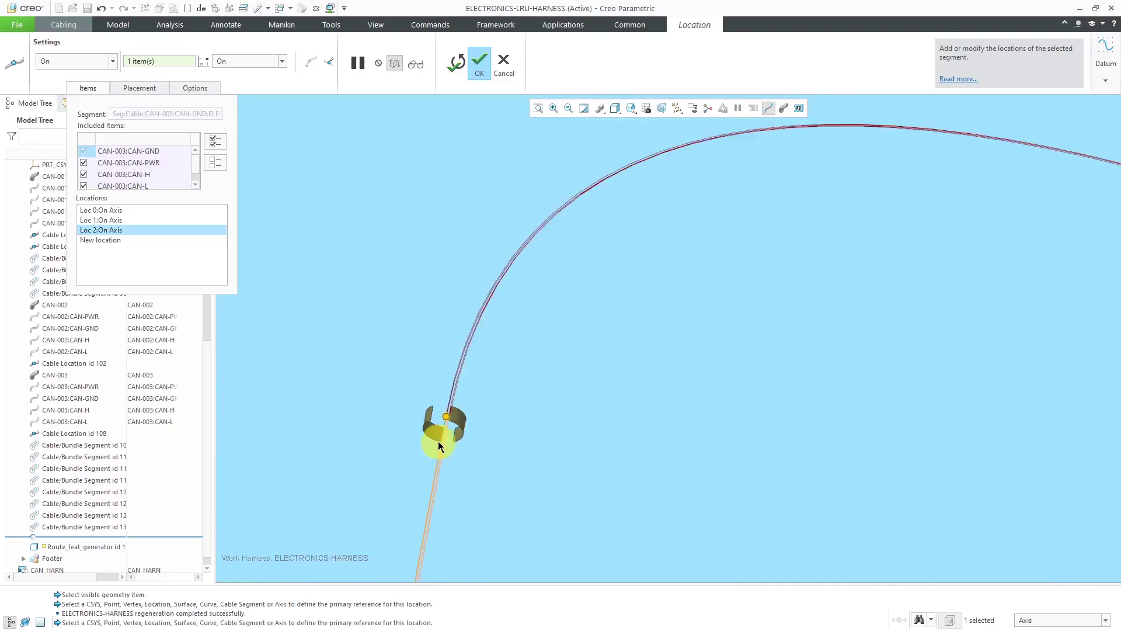
right_click(448, 342)
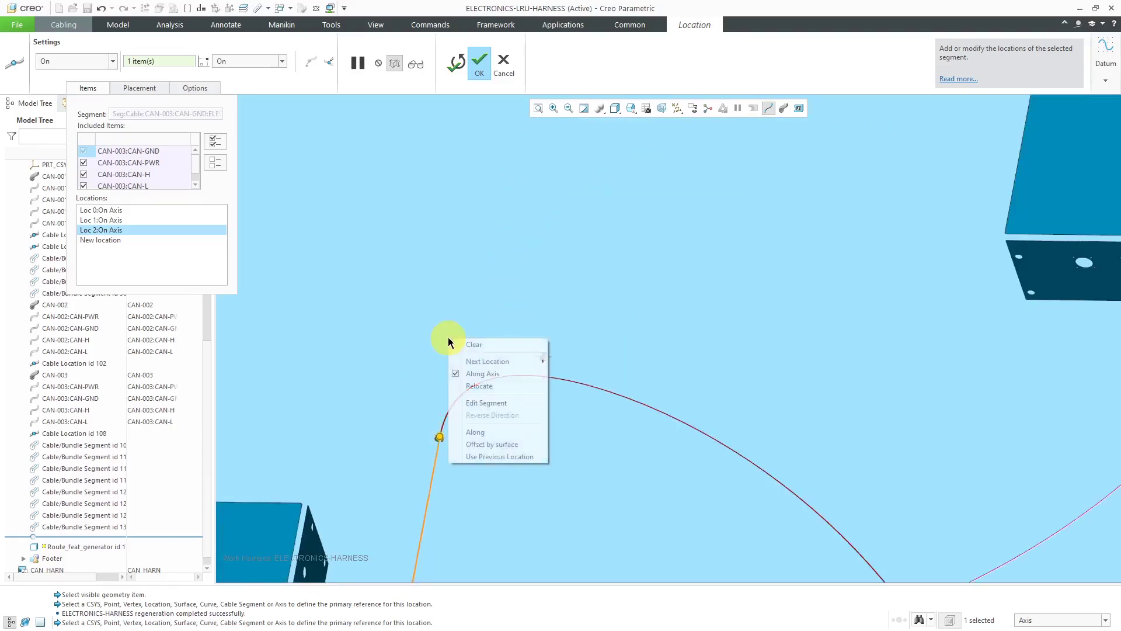
click(597, 354)
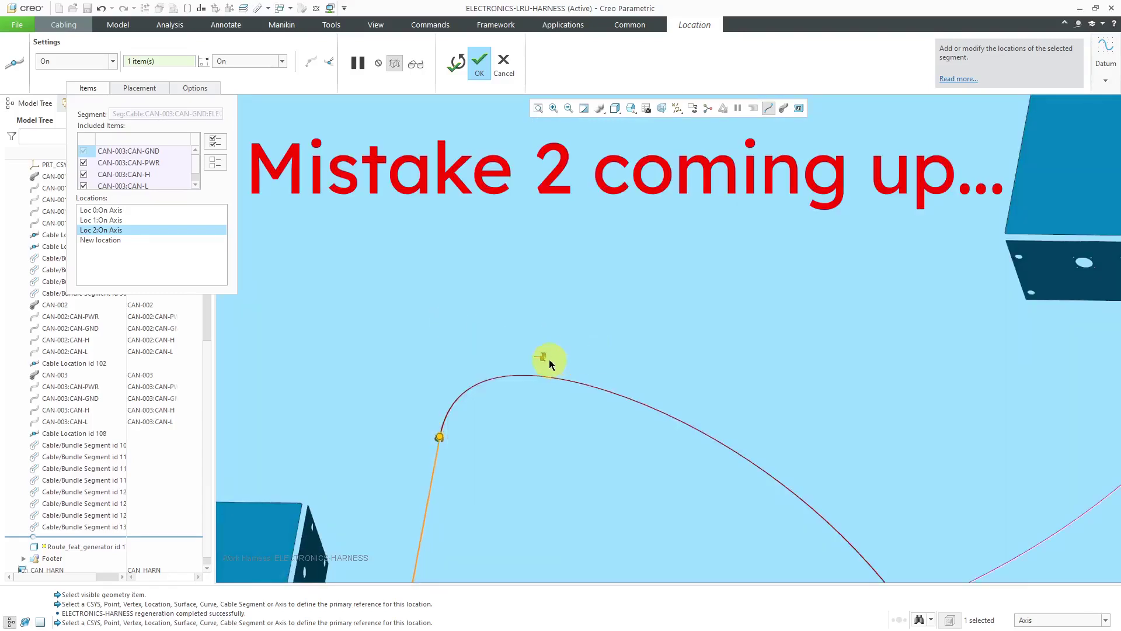
scroll(548, 357, down, 5)
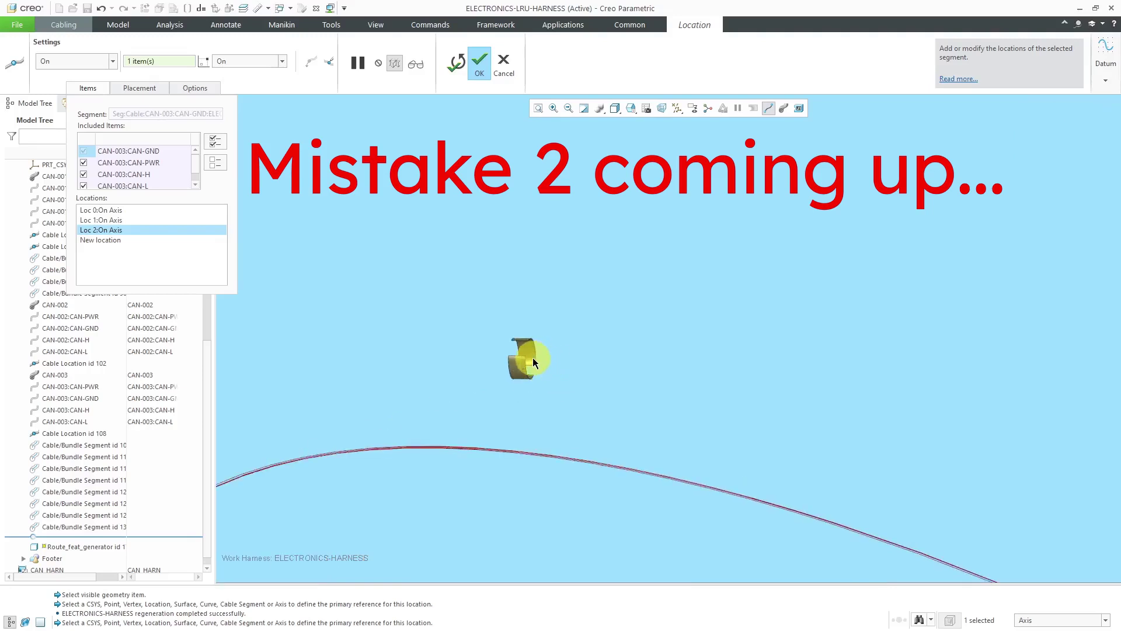
scroll(528, 364, down, 5)
click(531, 344)
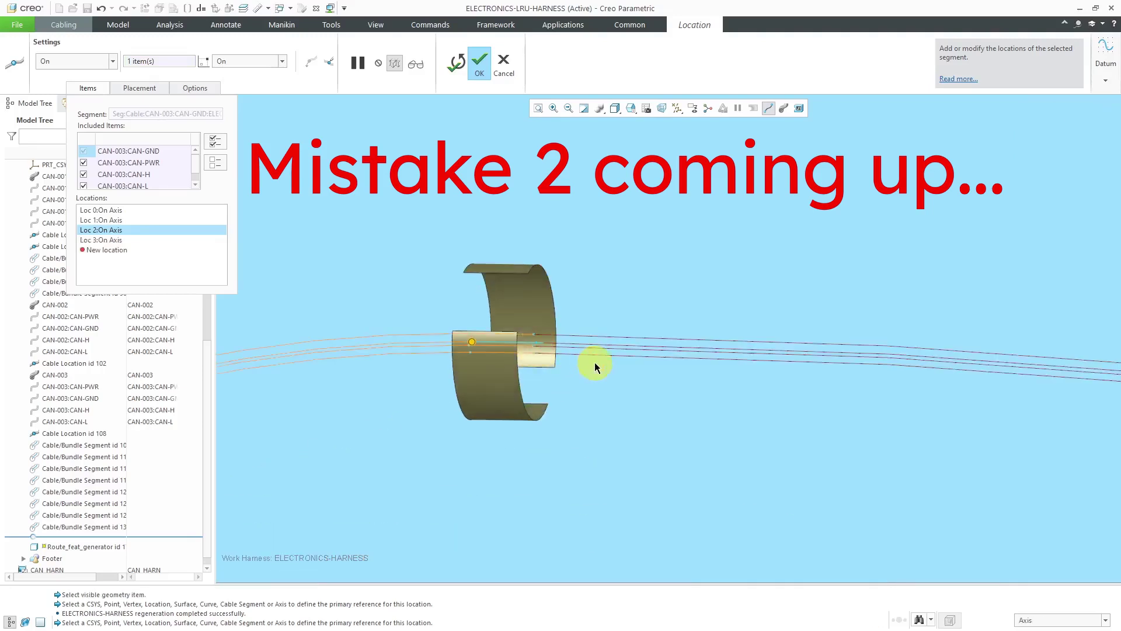
- Remove the extra locations Loc 3 and Loc 2 from the locations list
scroll(596, 367, up, 10)
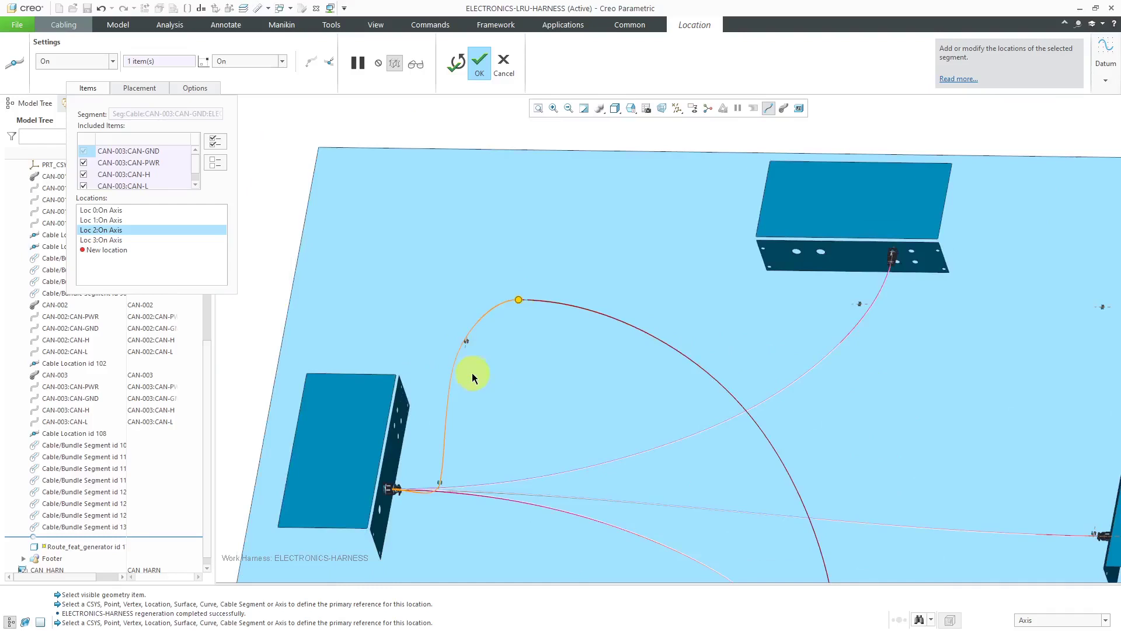
scroll(473, 378, down, 8)
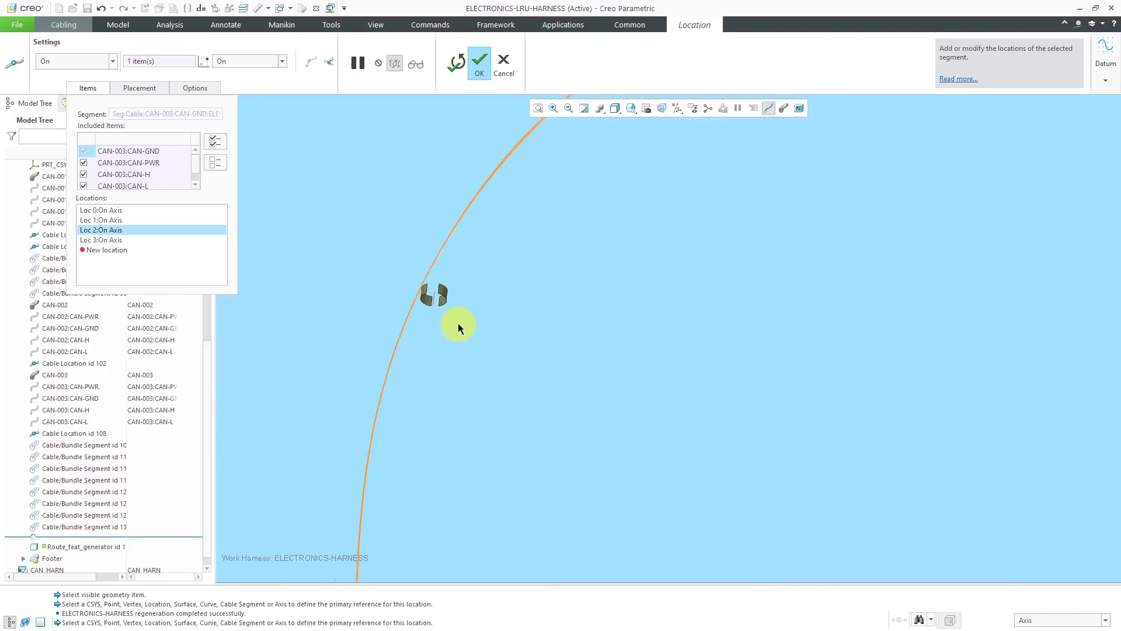
scroll(458, 324, up, 5)
right_click(110, 234)
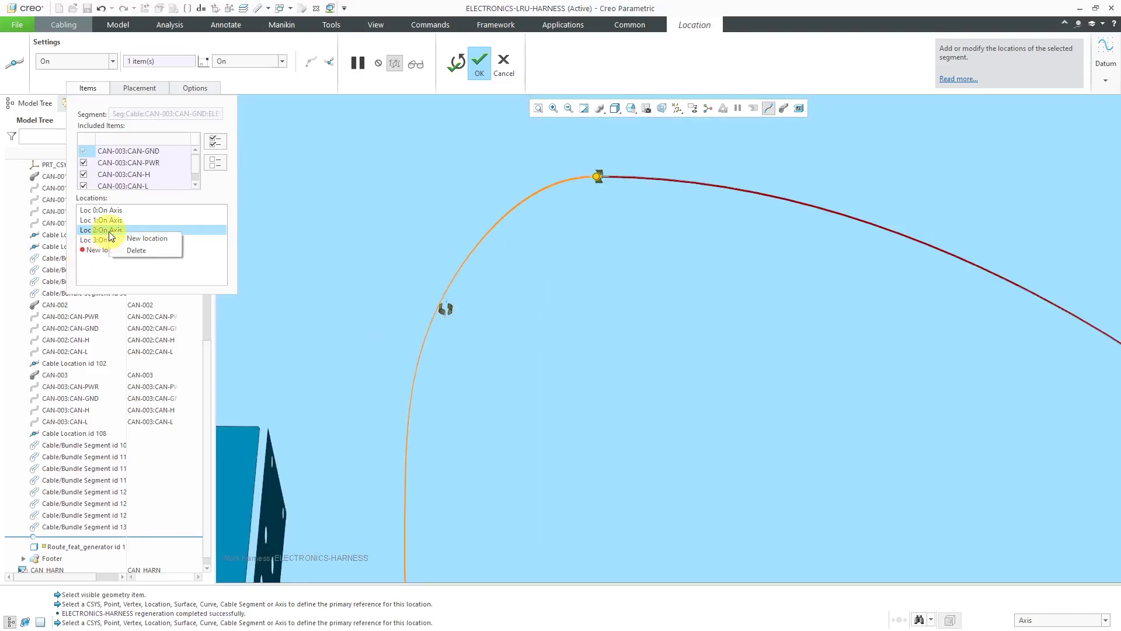
click(154, 249)
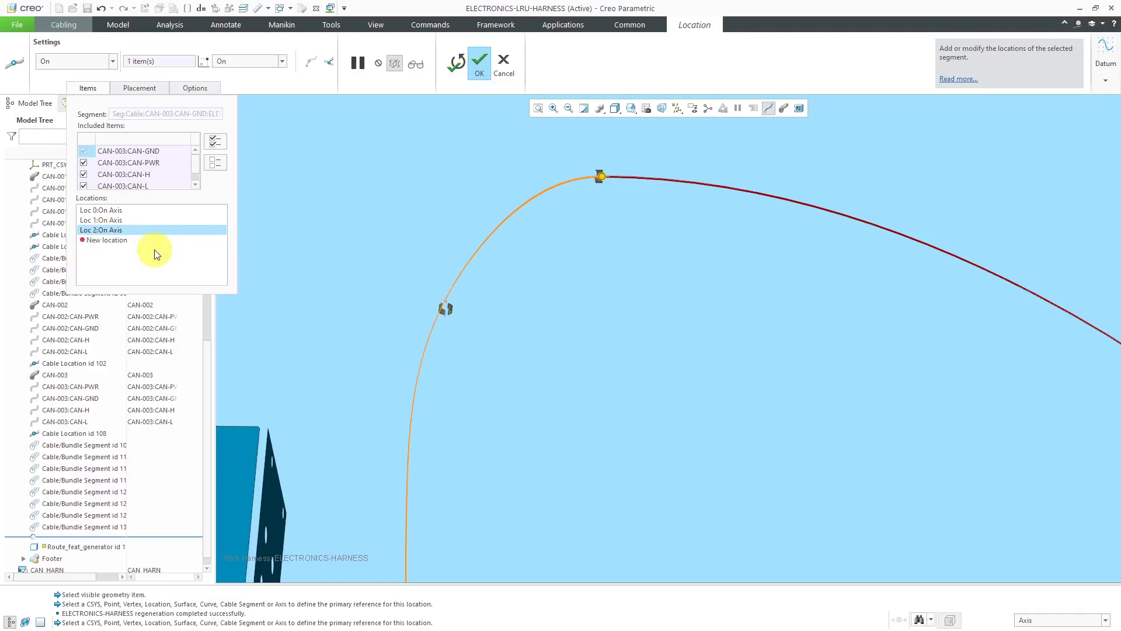
right_click(118, 233)
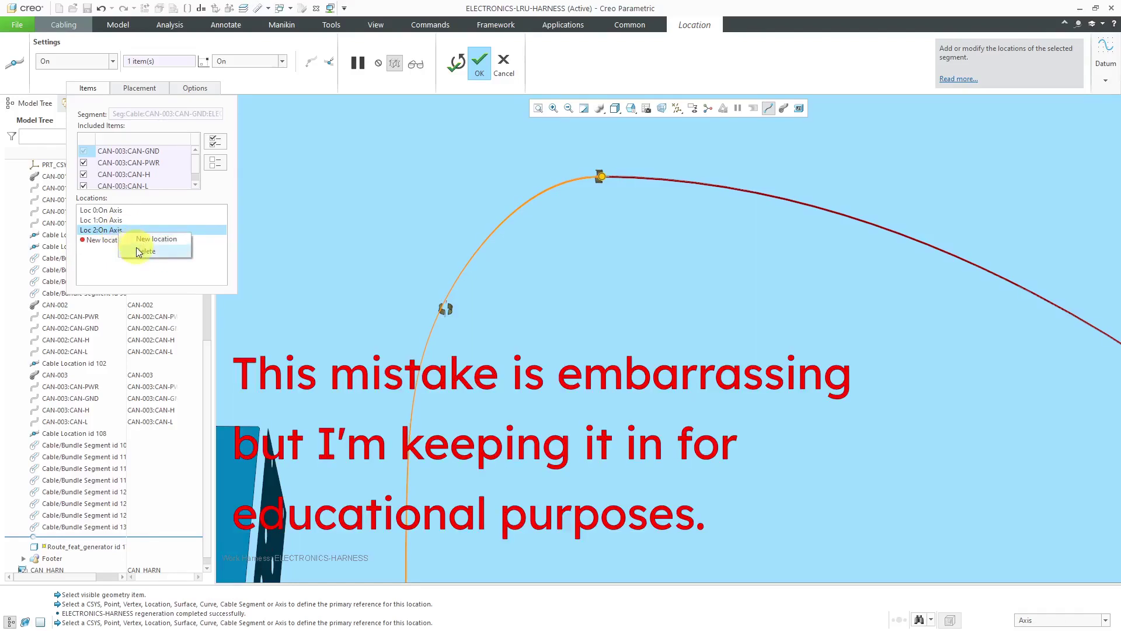
click(139, 251)
scroll(461, 299, up, 5)
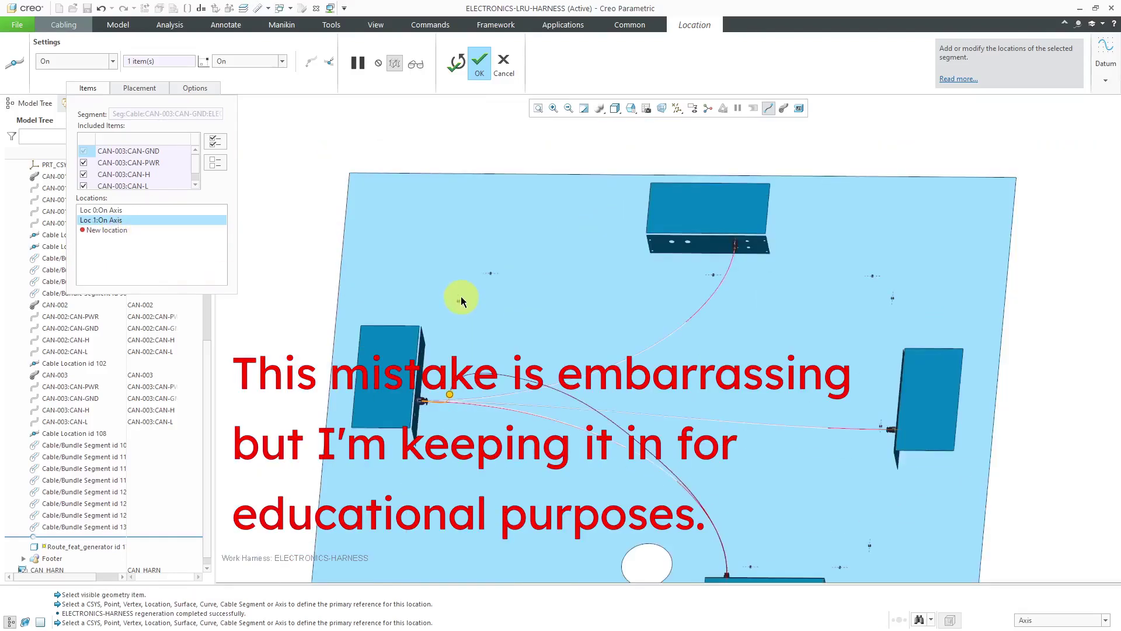
scroll(461, 299, down, 5)
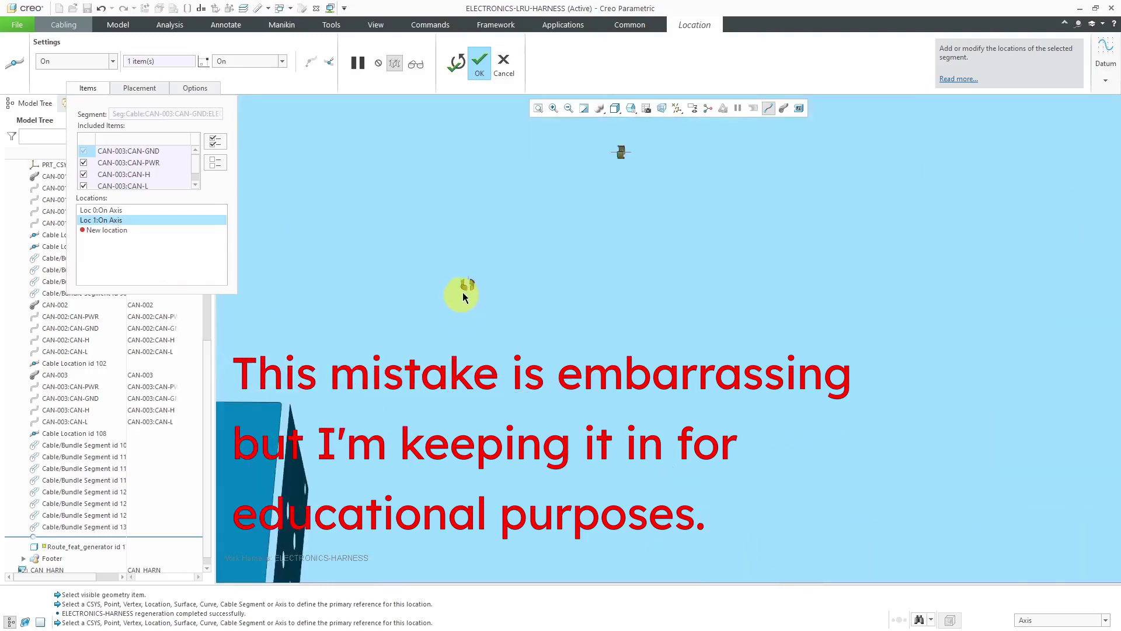
scroll(467, 295, down, 3)
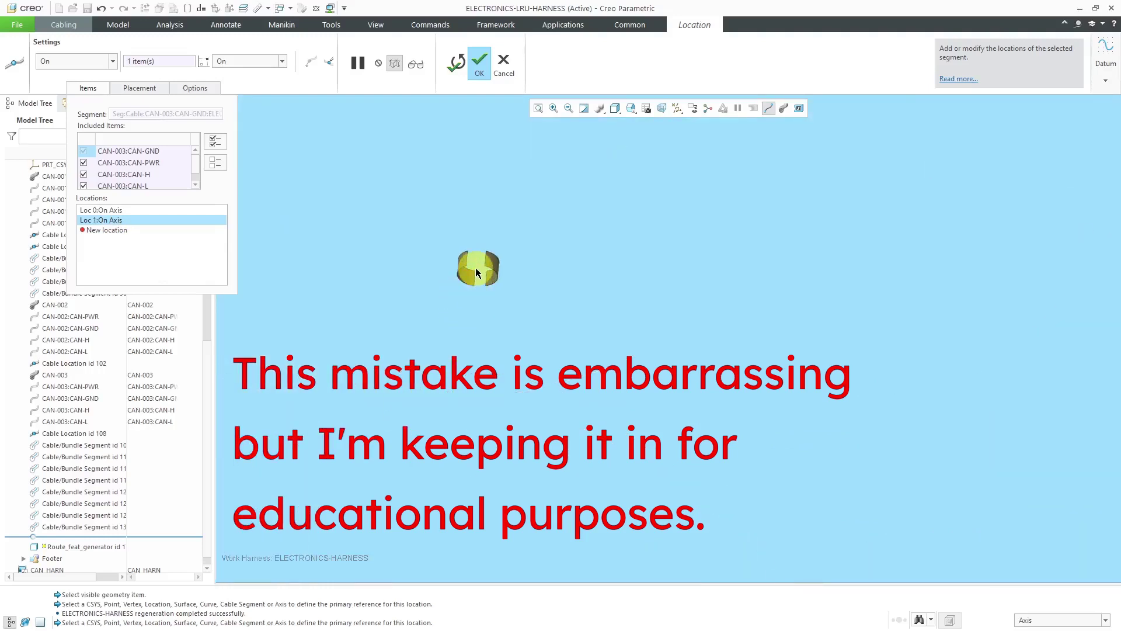
- Re-route through the clip with flipped direction, then route through the next clip
click(478, 268)
scroll(467, 332, up, 5)
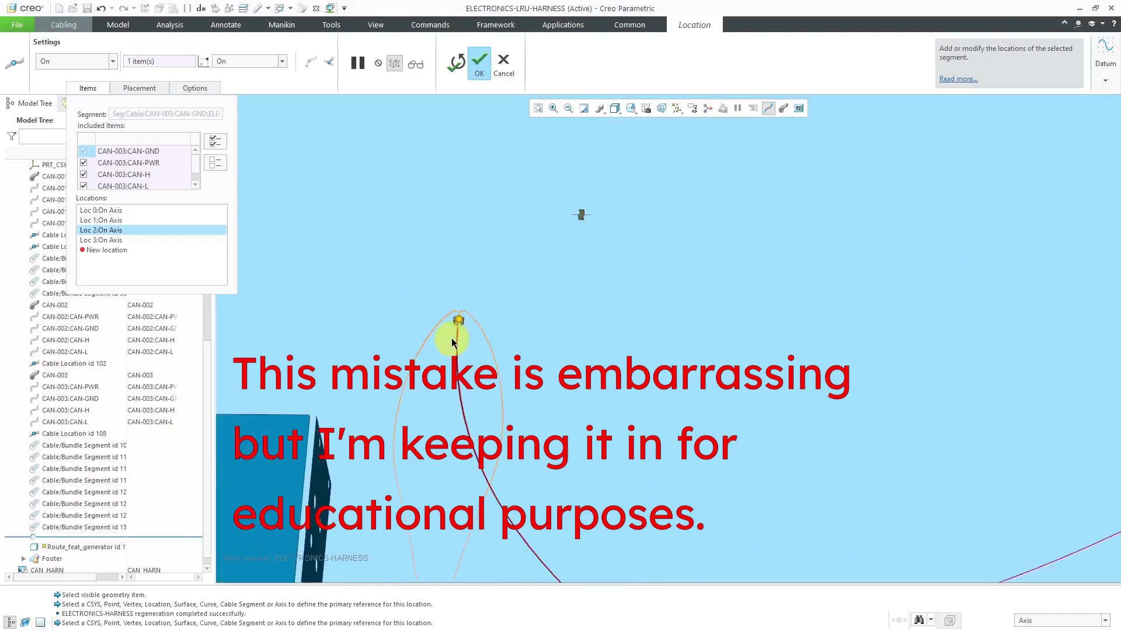
scroll(444, 336, down, 6)
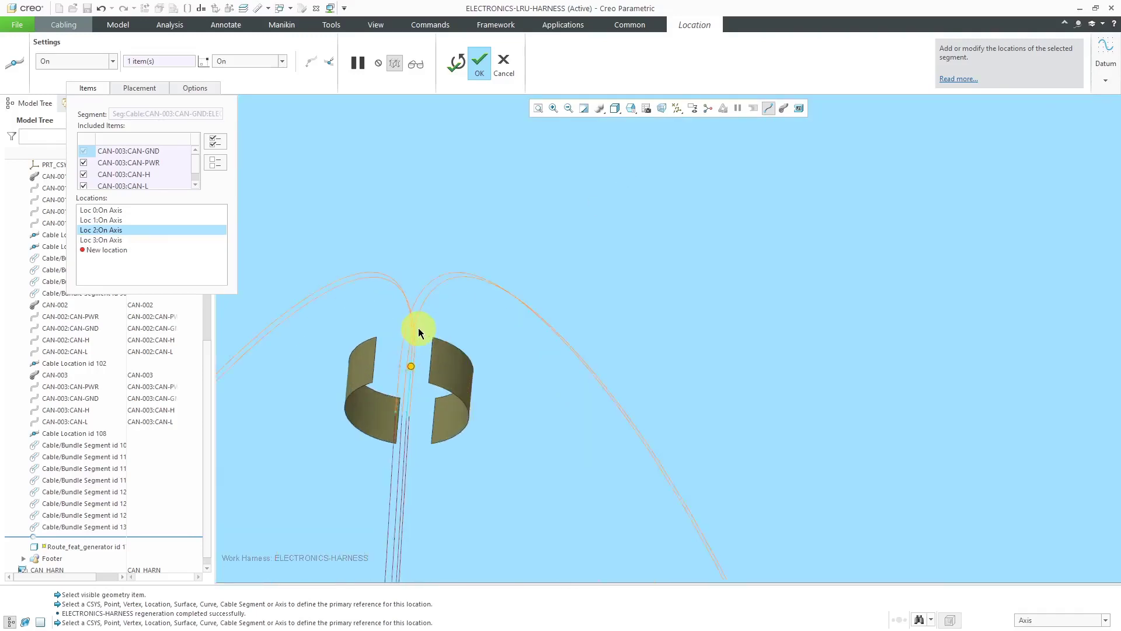
right_click(494, 310)
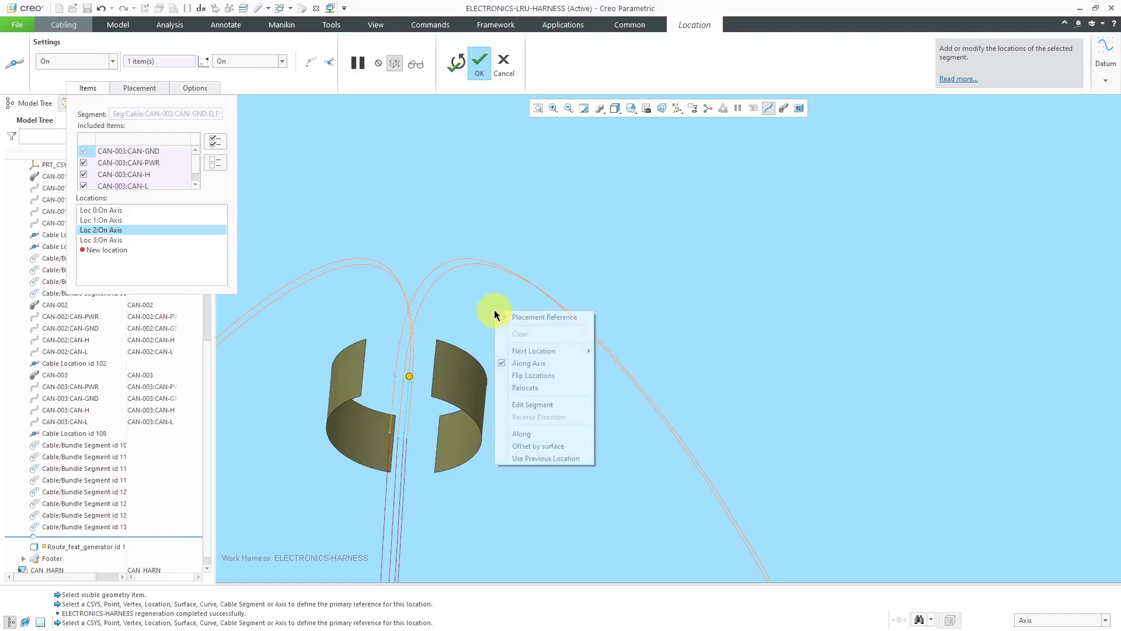
click(540, 375)
scroll(342, 421, up, 6)
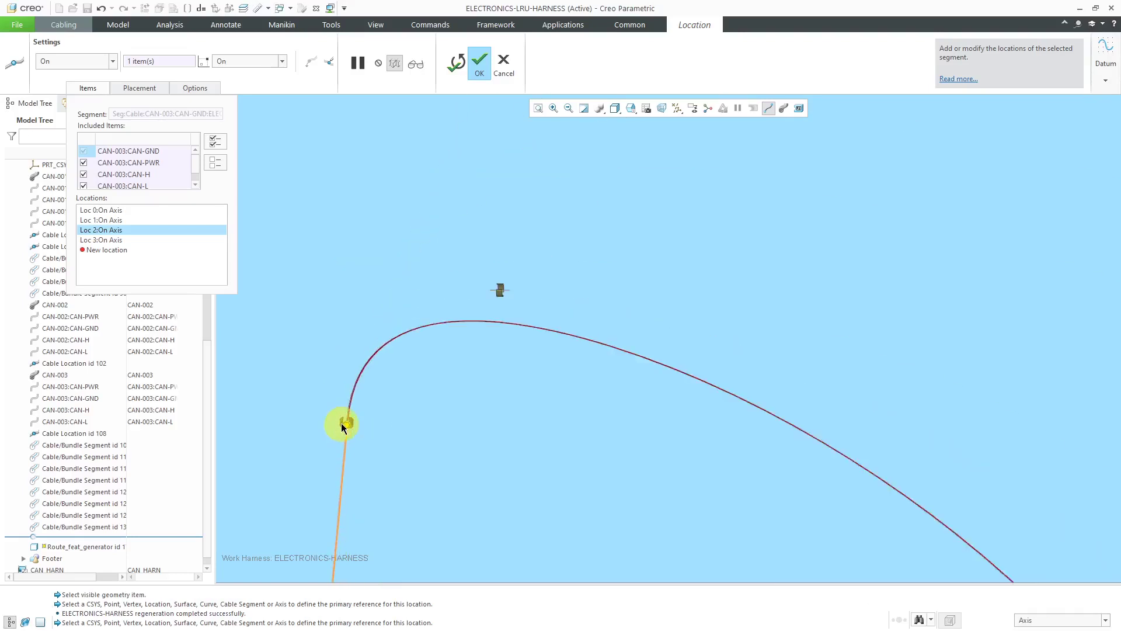
scroll(506, 292, down, 4)
scroll(507, 285, down, 3)
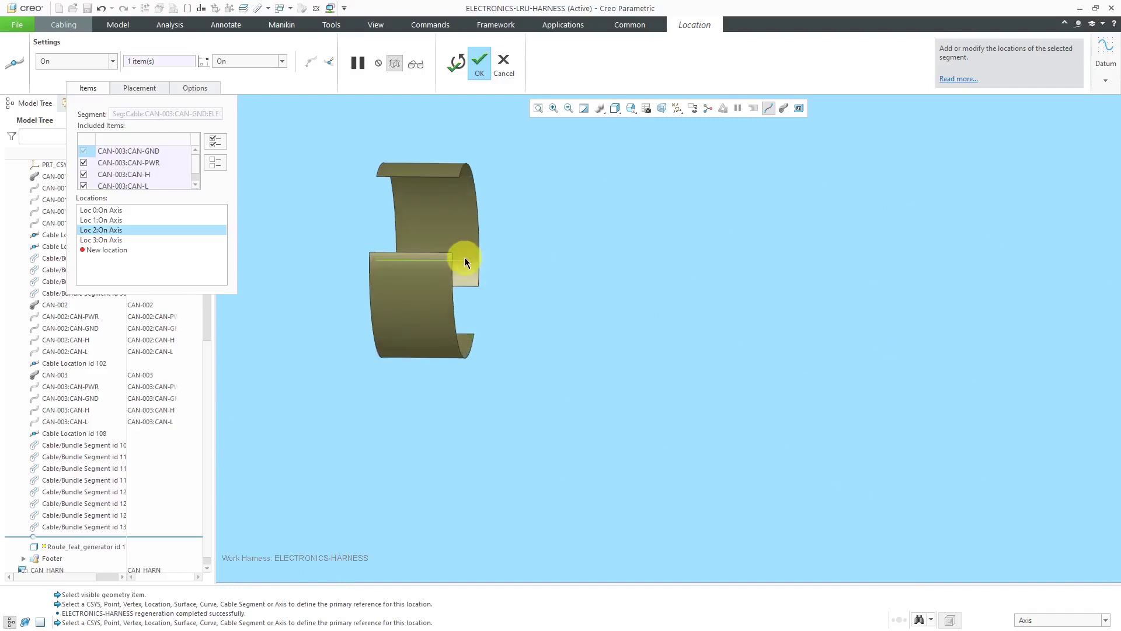
click(468, 261)
- Add On Axis locations for CAN-003 through the first clips around the plate, starting at Loc 6
scroll(468, 303, up, 5)
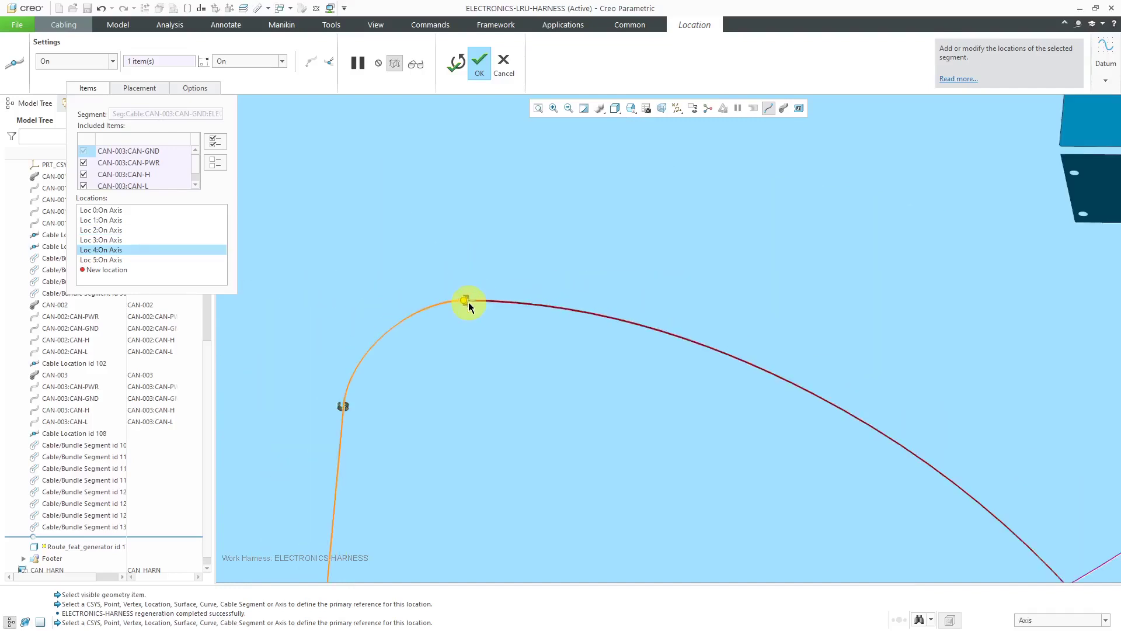
scroll(468, 302, up, 4)
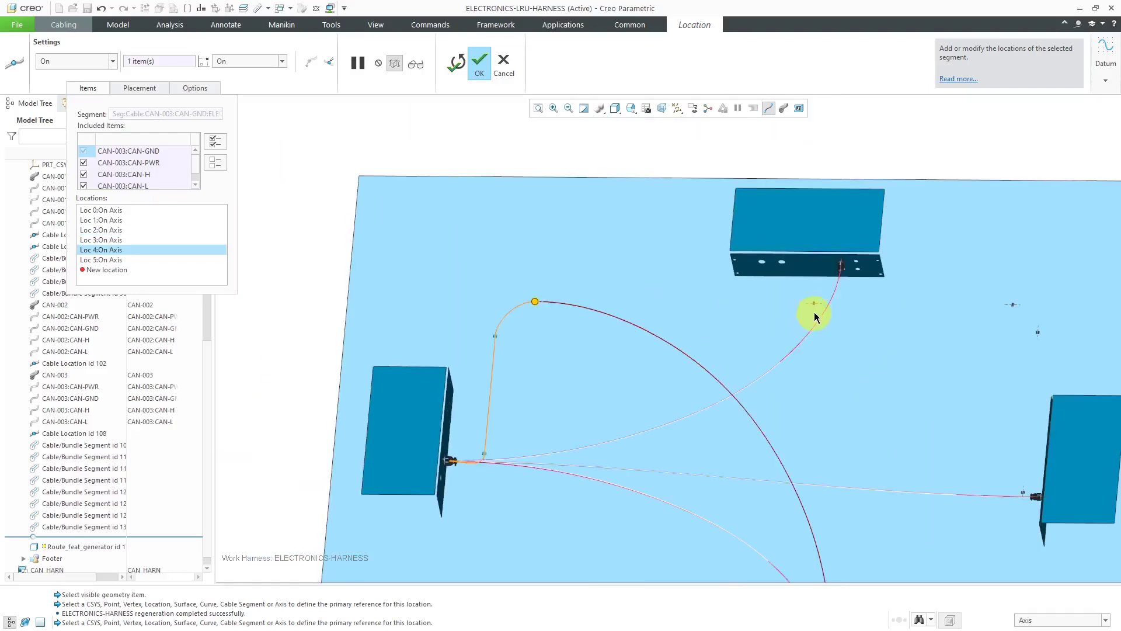
scroll(815, 316, down, 5)
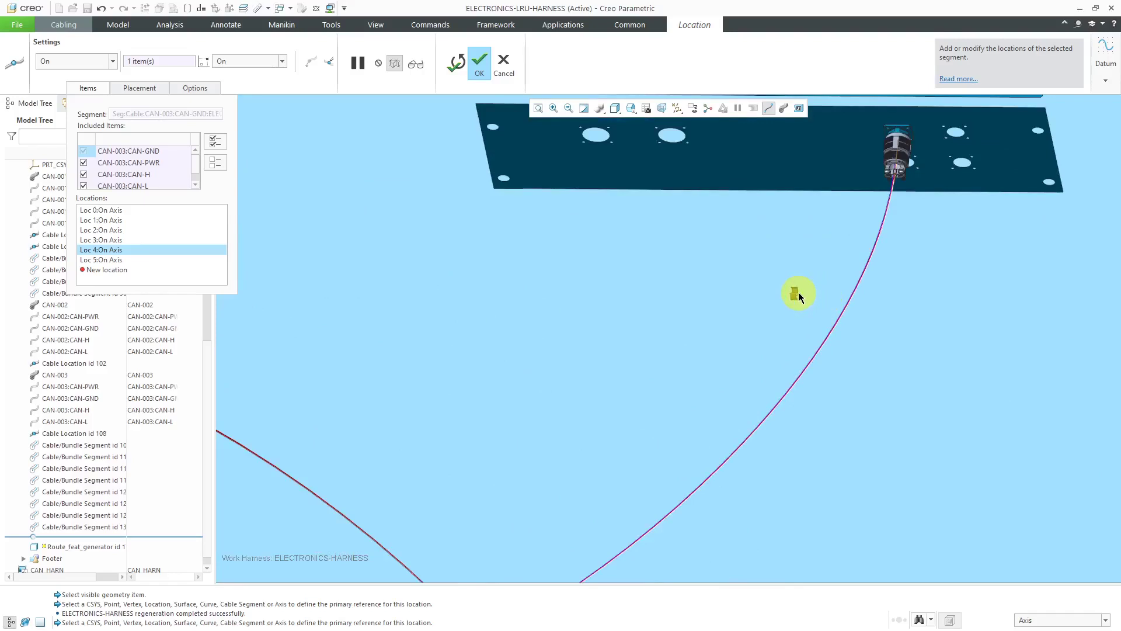
click(798, 292)
scroll(826, 312, up, 4)
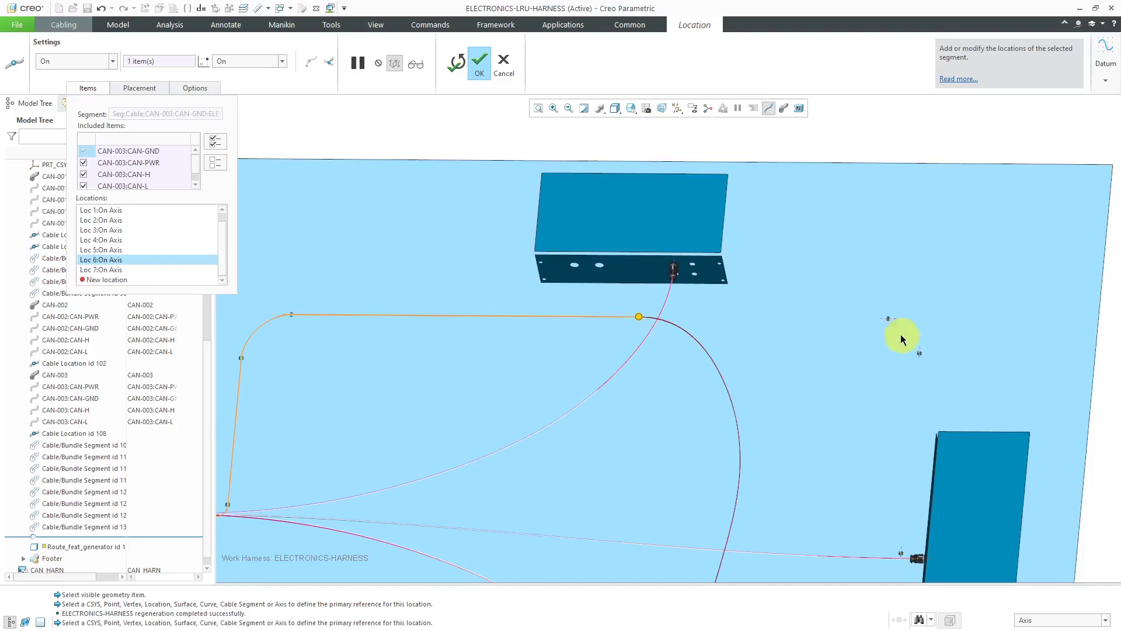
click(892, 318)
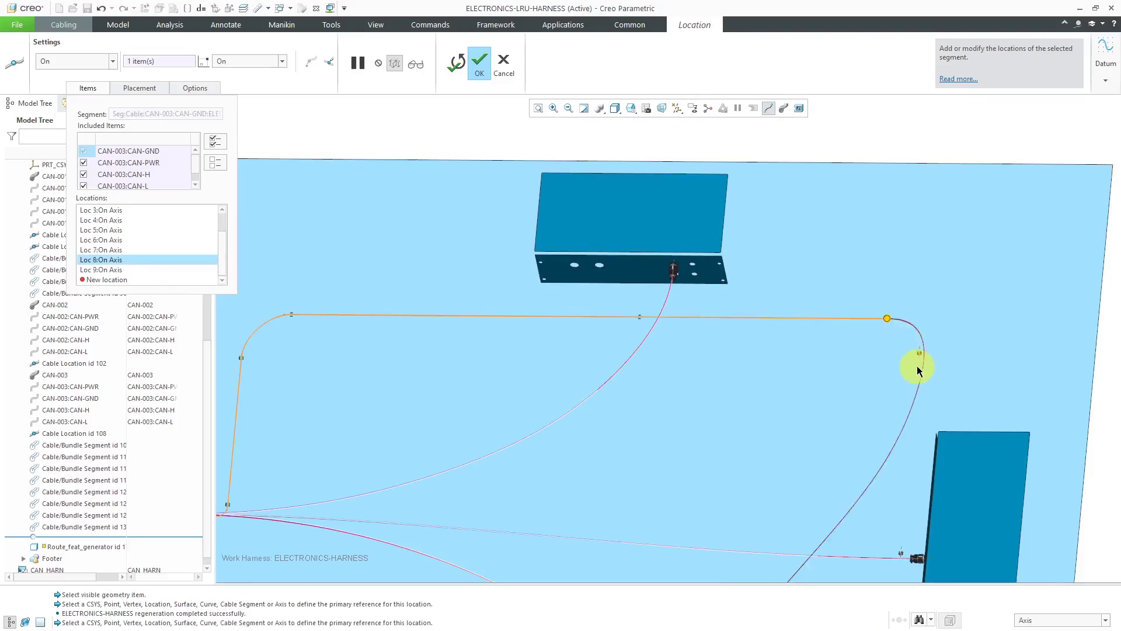
scroll(916, 361, down, 4)
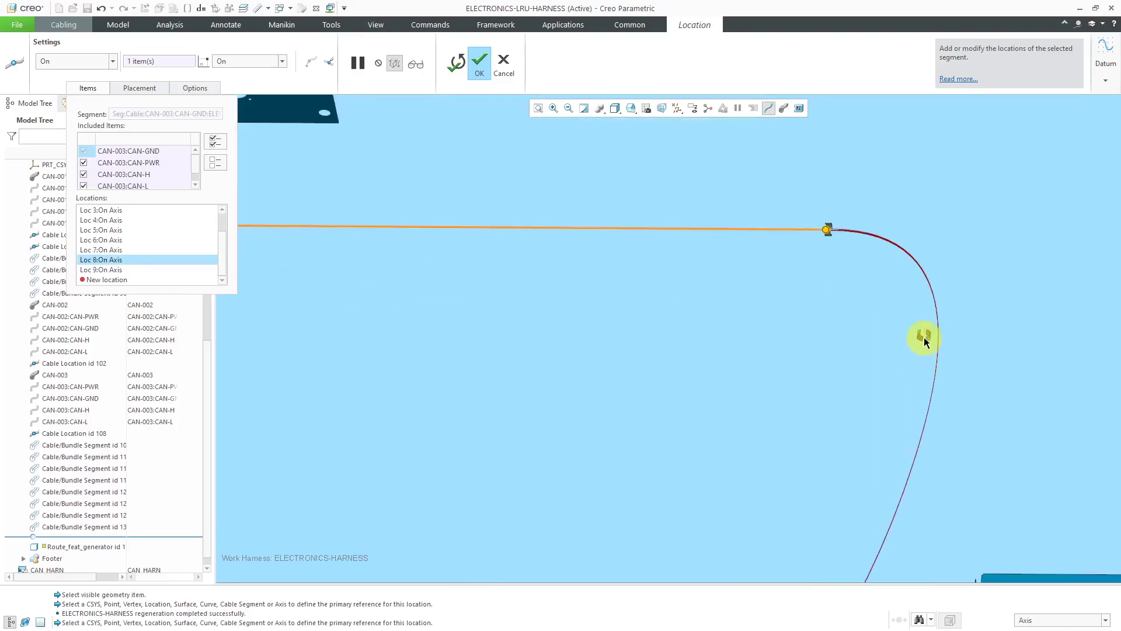
click(924, 338)
scroll(902, 425, up, 4)
middle_drag(822, 359, 991, 376)
scroll(992, 376, down, 5)
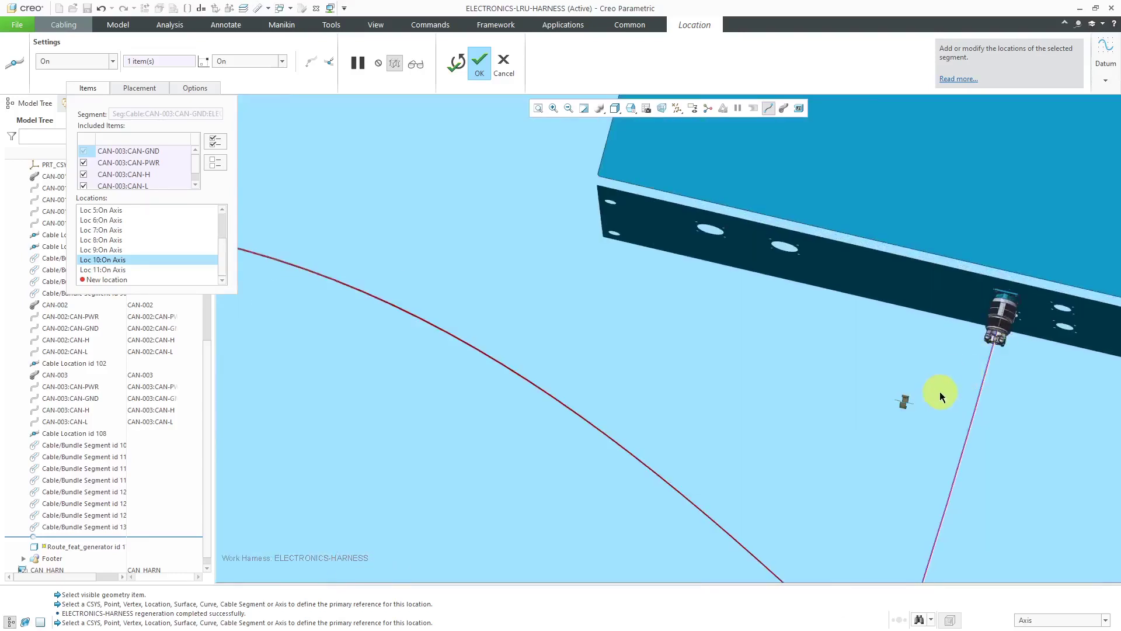
click(909, 403)
- Pick the remaining clip axes to extend the CAN-003 locations up to Loc 19
scroll(909, 404, up, 5)
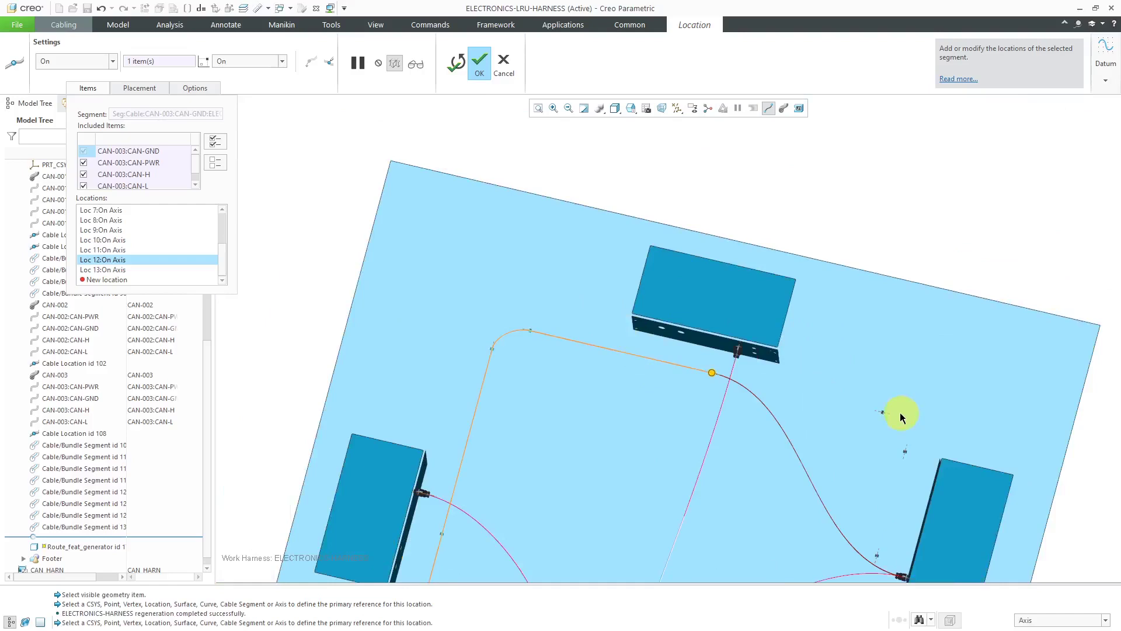
scroll(888, 412, down, 5)
scroll(871, 416, down, 3)
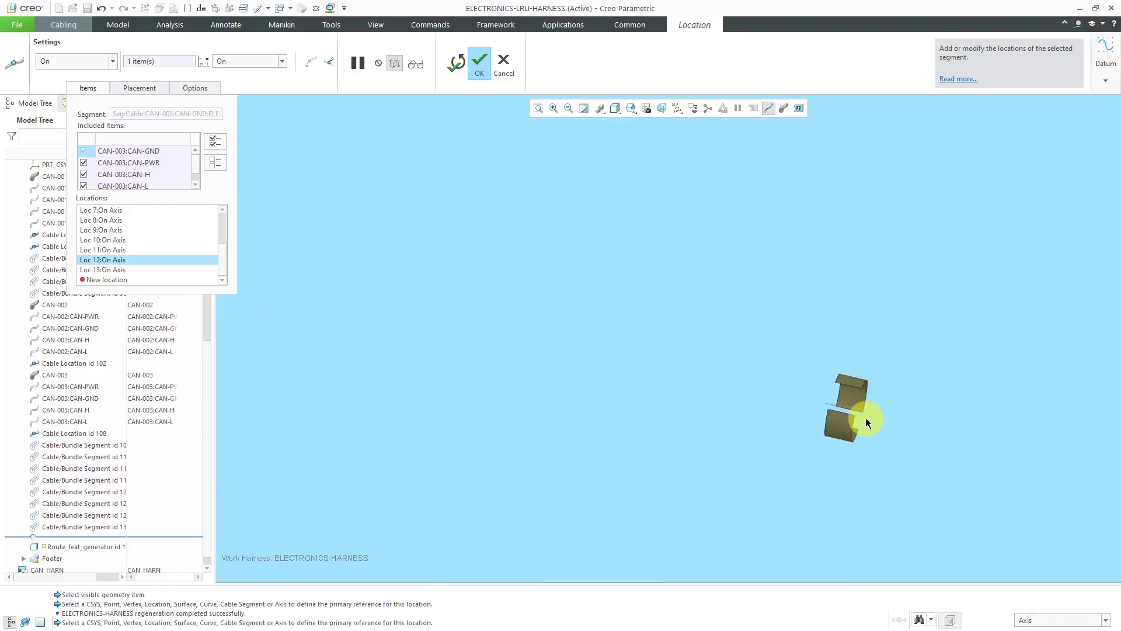
click(862, 407)
scroll(796, 375, up, 5)
scroll(888, 521, down, 3)
click(906, 491)
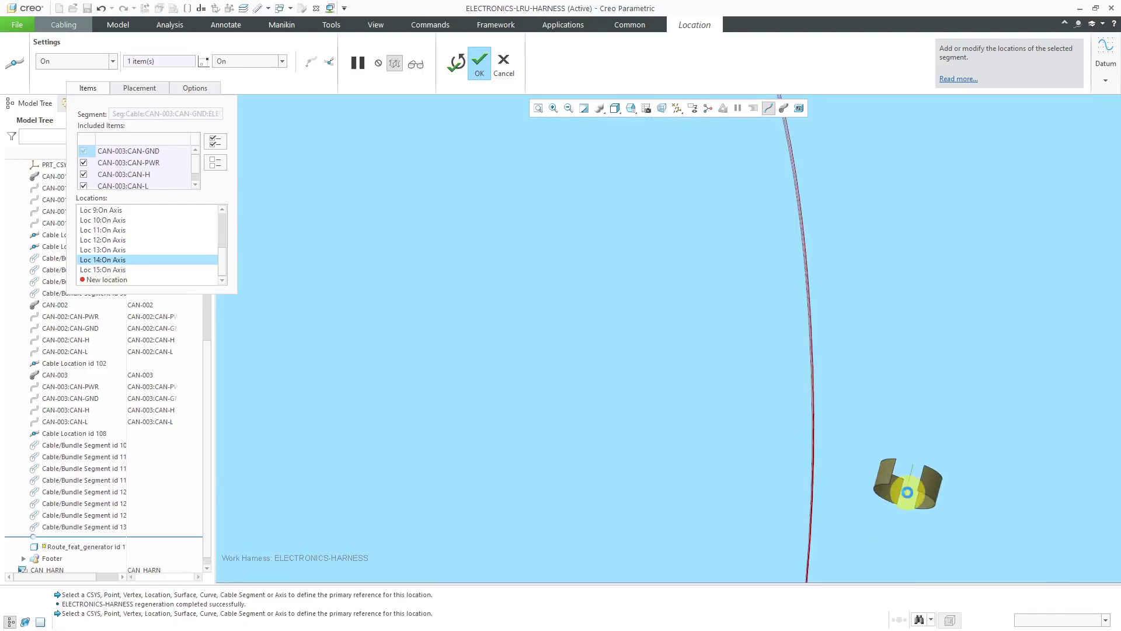
scroll(852, 422, up, 5)
click(852, 423)
scroll(951, 430, down, 10)
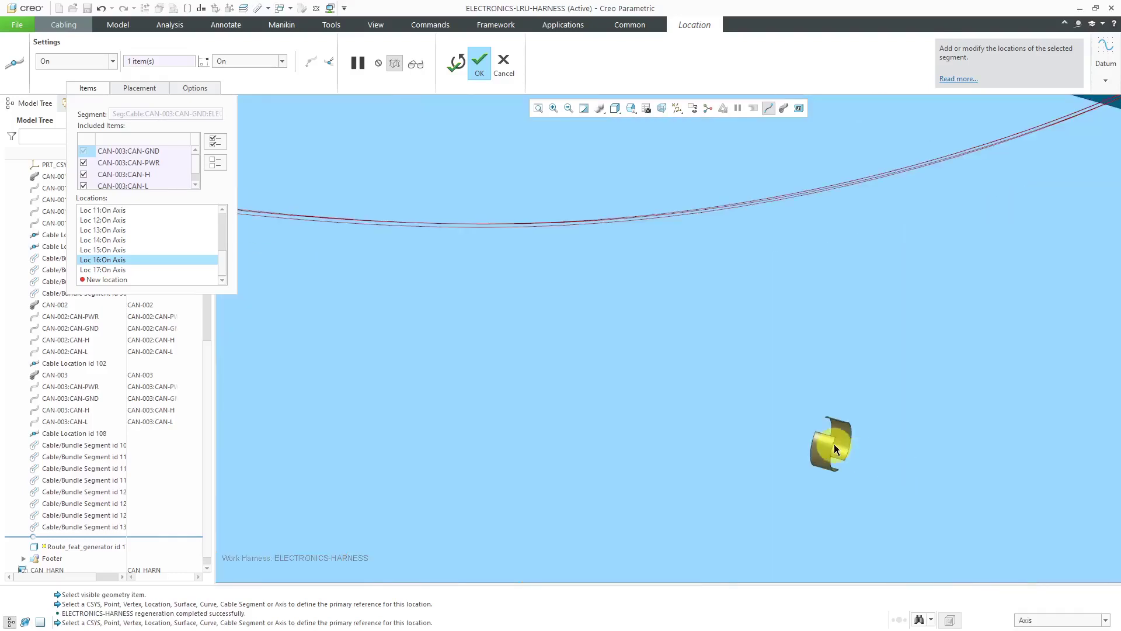
click(836, 444)
scroll(800, 397, up, 5)
middle_drag(766, 345, 597, 369)
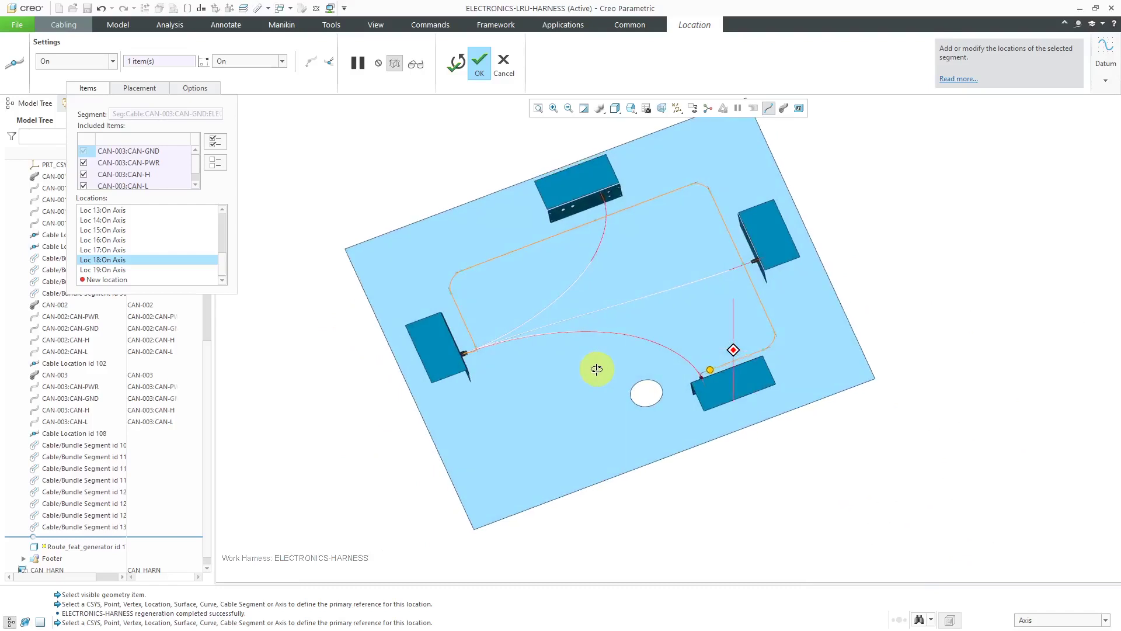
- Commit the CAN-003 clip locations so the harness regenerates
click(478, 61)
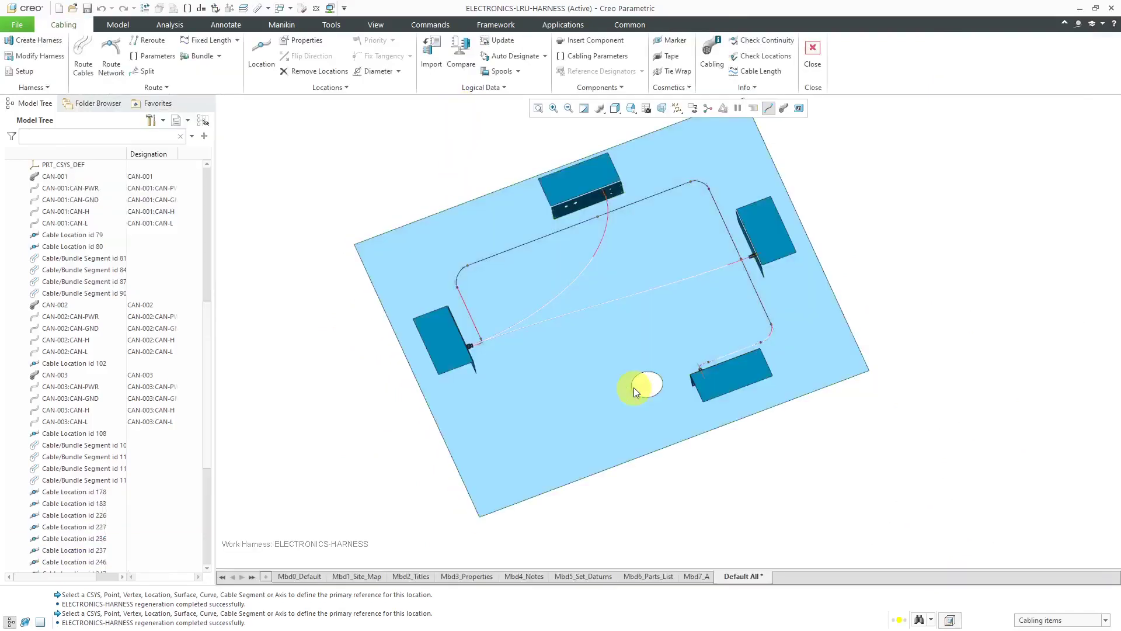
scroll(633, 374, up, 5)
scroll(684, 401, down, 2)
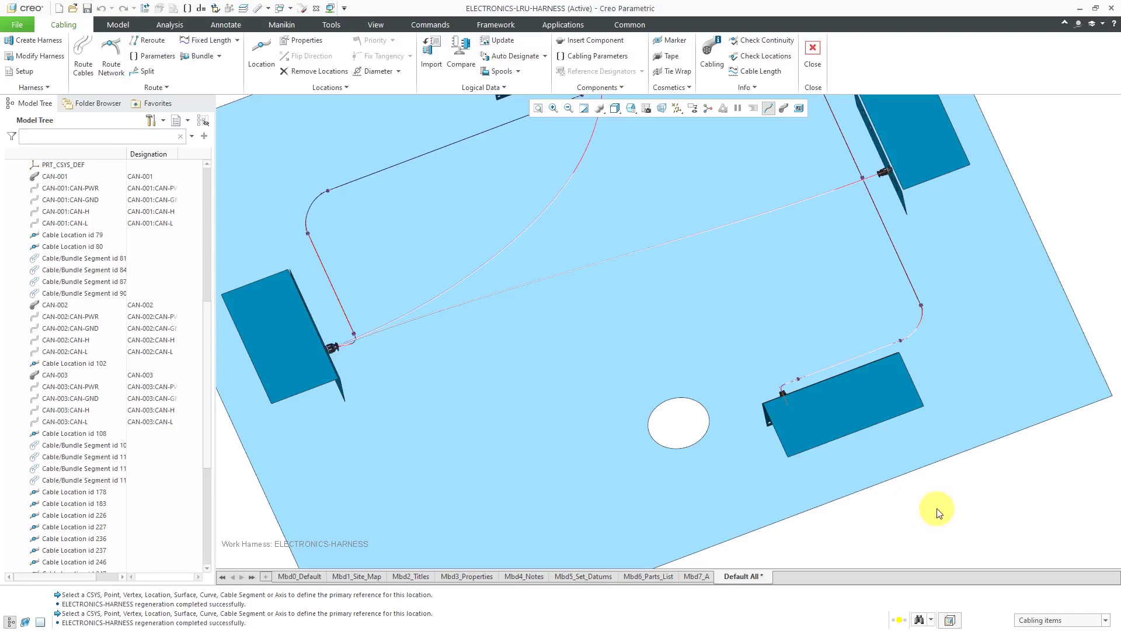
- Orbit and zoom to inspect where the cables leave the box's connector
mouse_move(936, 511)
middle_down()
mouse_move(953, 487)
mouse_move(896, 450)
mouse_move(896, 479)
middle_up()
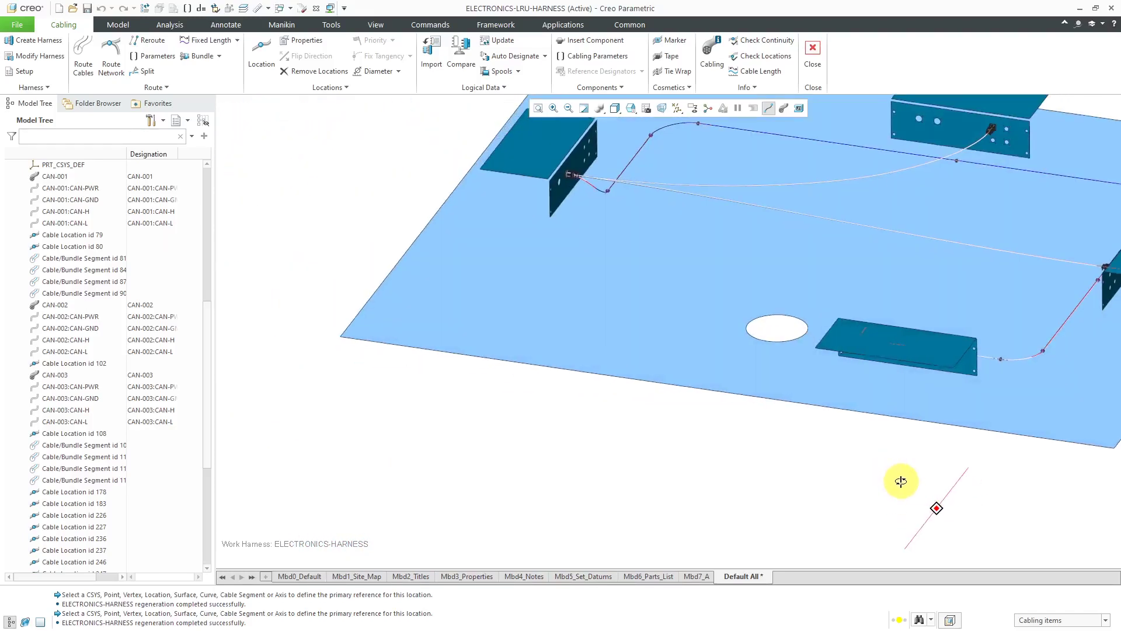
scroll(392, 383, down, 2)
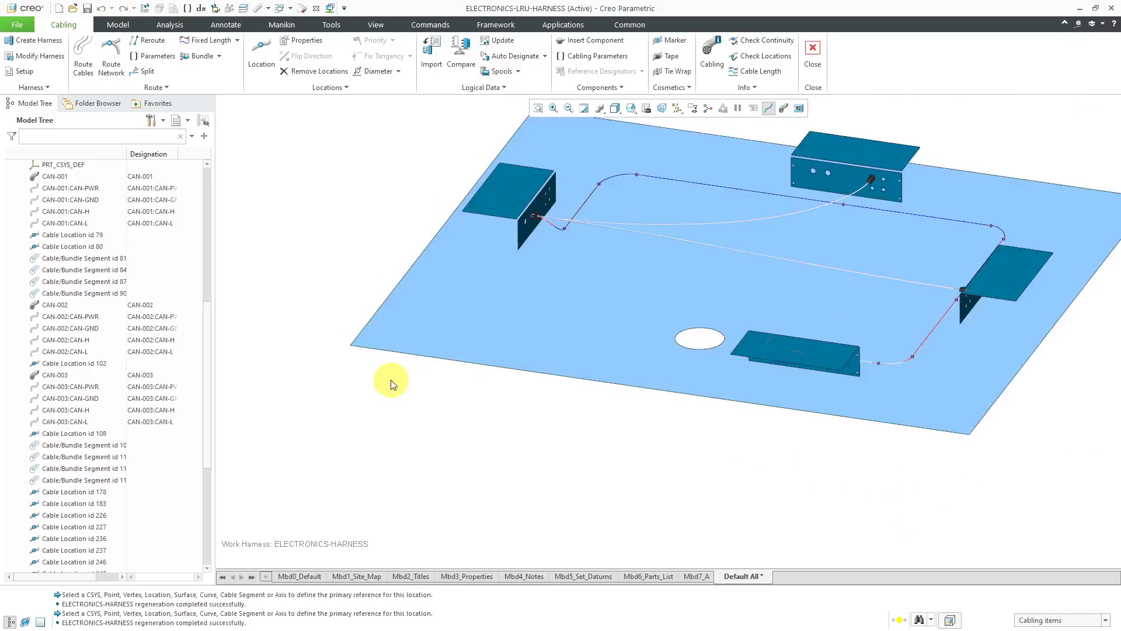
scroll(532, 149, up, 3)
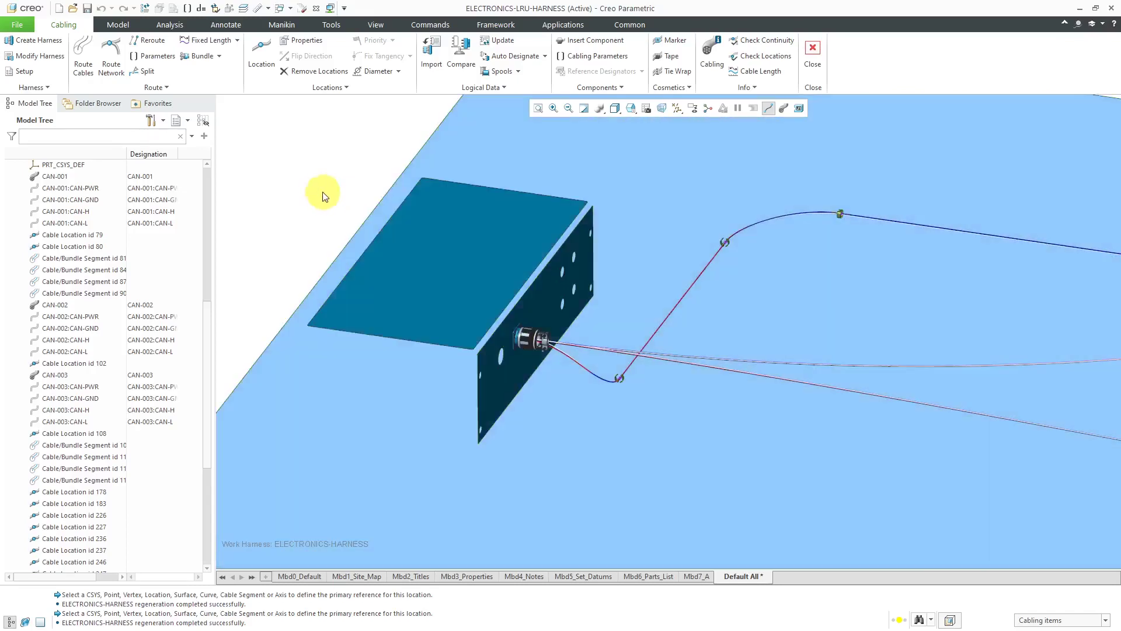
scroll(590, 351, up, 5)
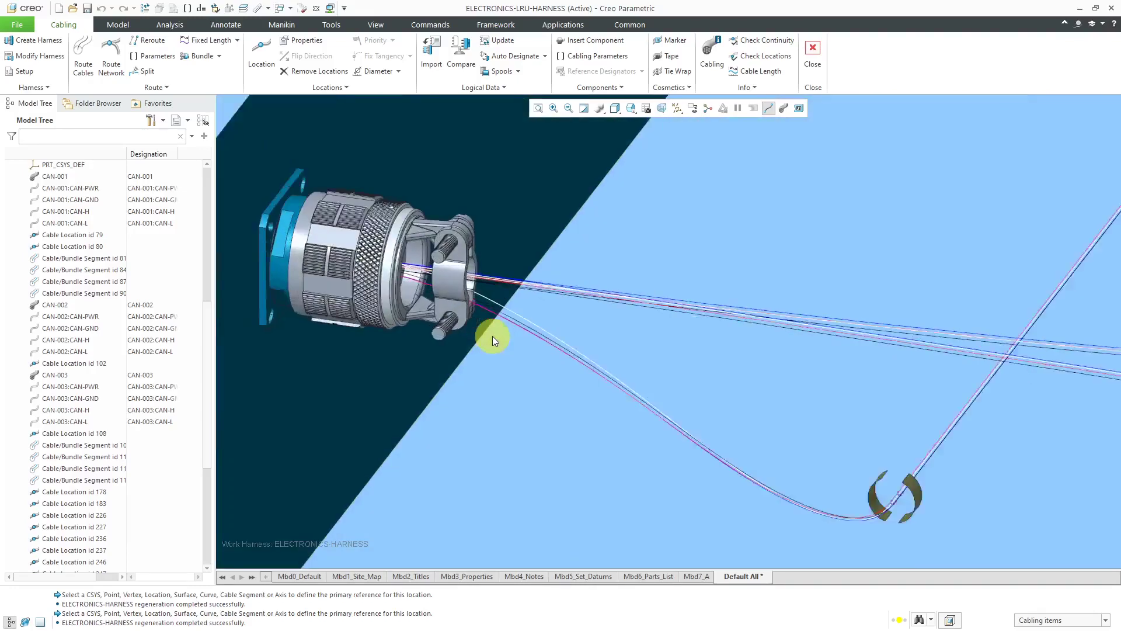
scroll(604, 346, down, 2)
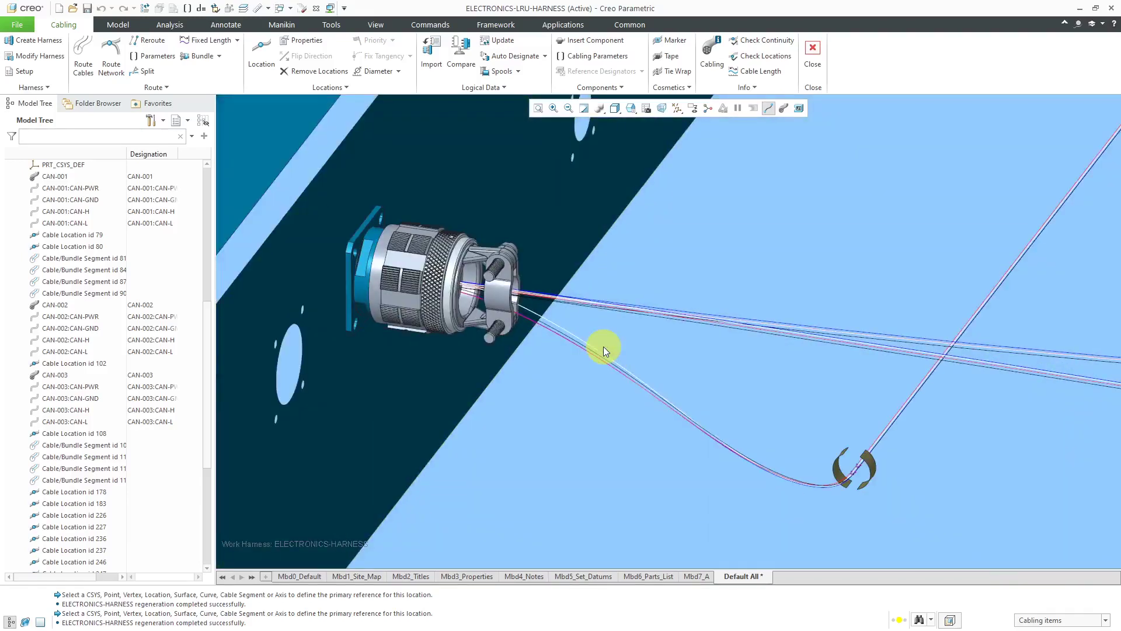
scroll(604, 345, up, 1)
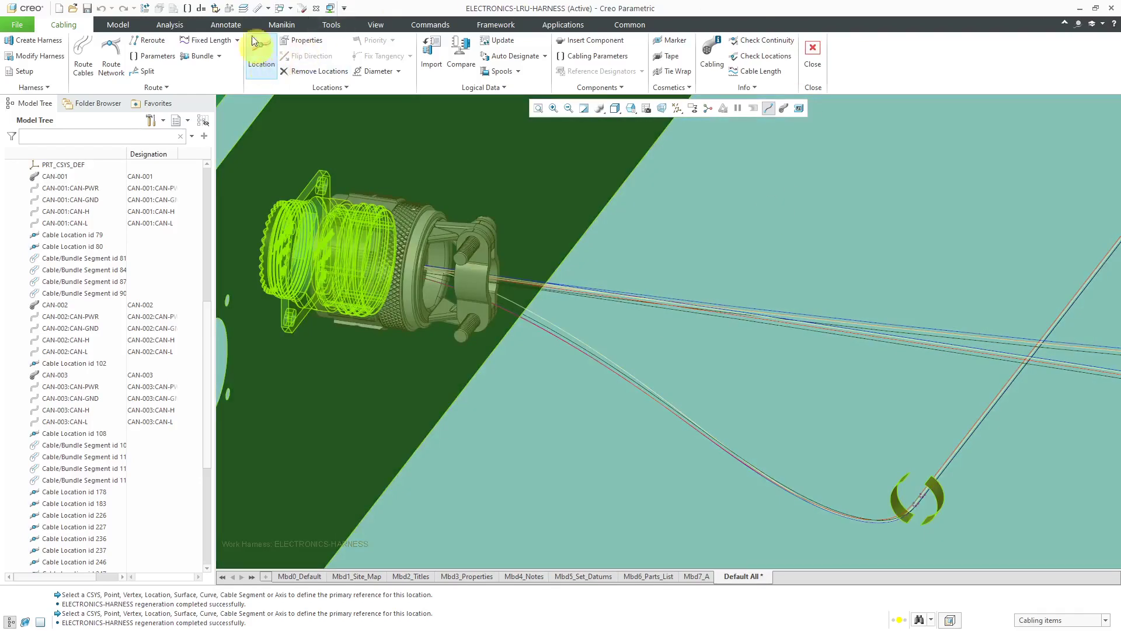
- Set the AXES layer of the D38999_26_F connector part to Show in the Layers list
click(243, 8)
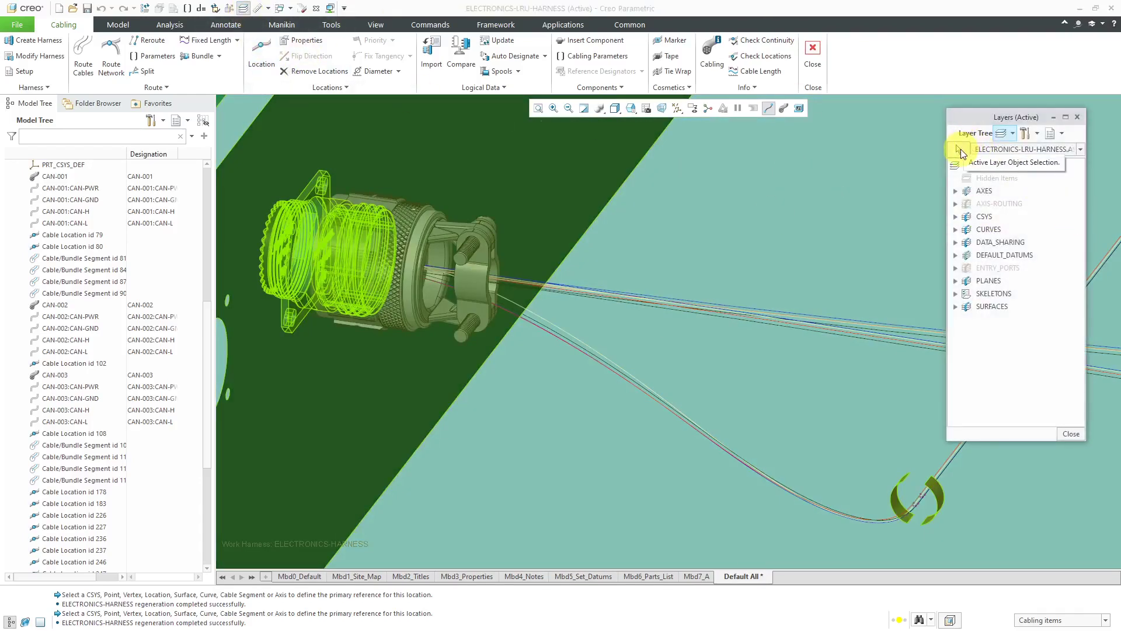
click(961, 150)
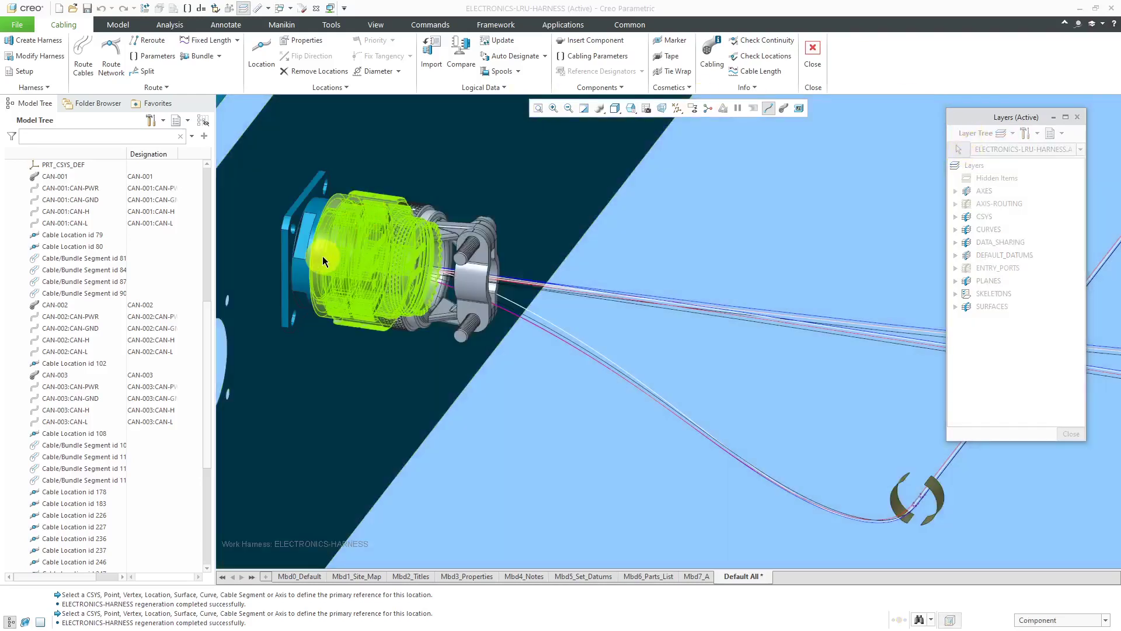
click(369, 257)
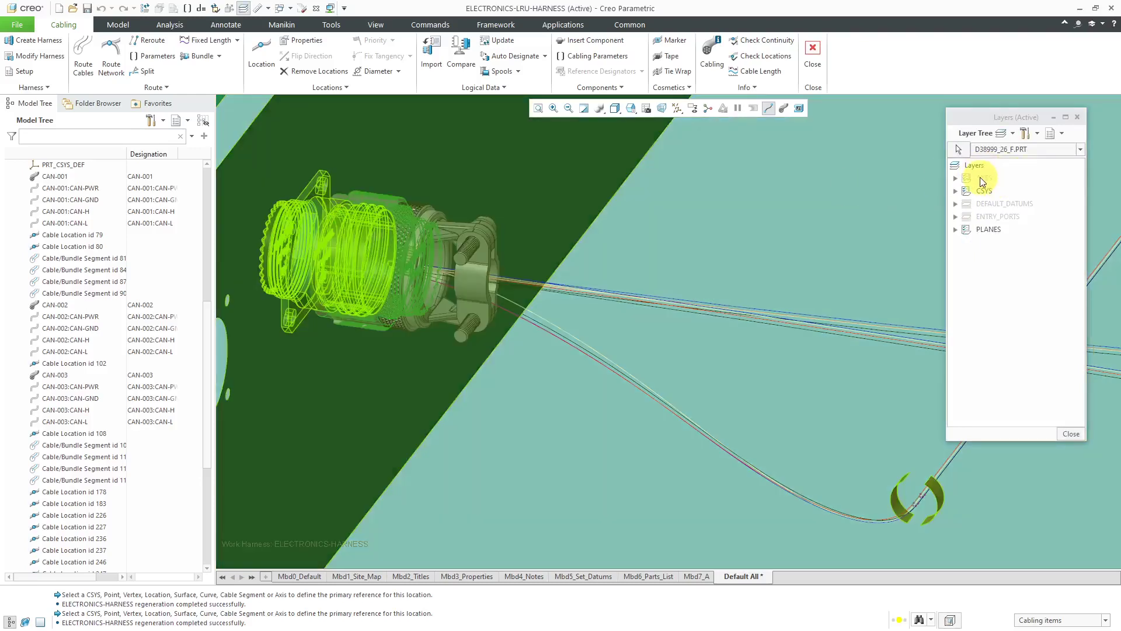
click(981, 178)
right_click(981, 177)
click(1011, 212)
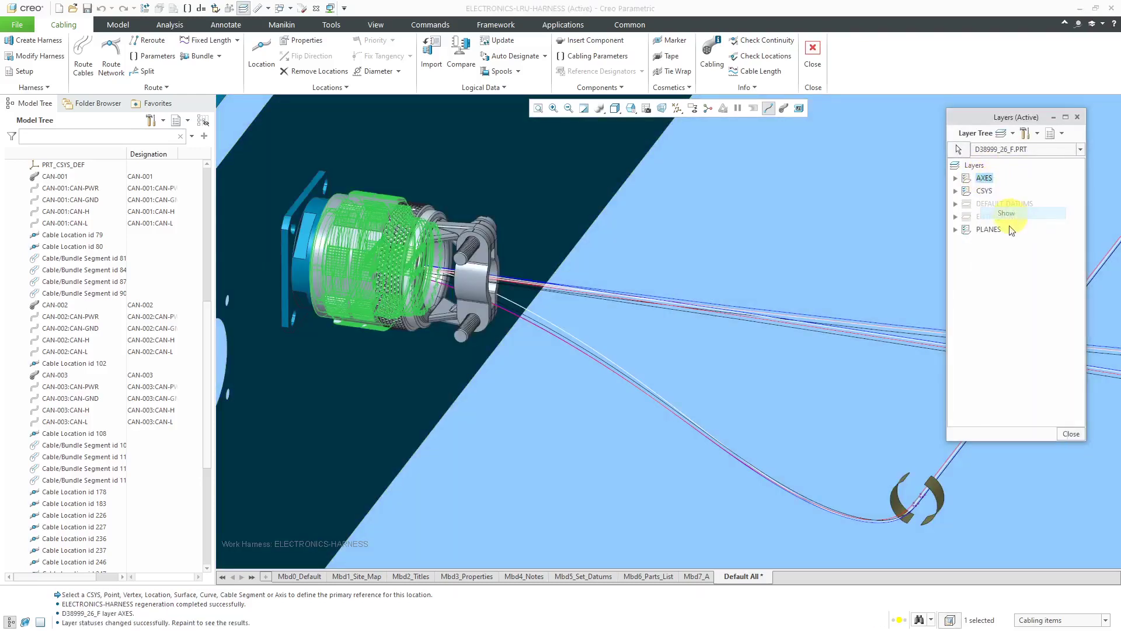
click(1068, 434)
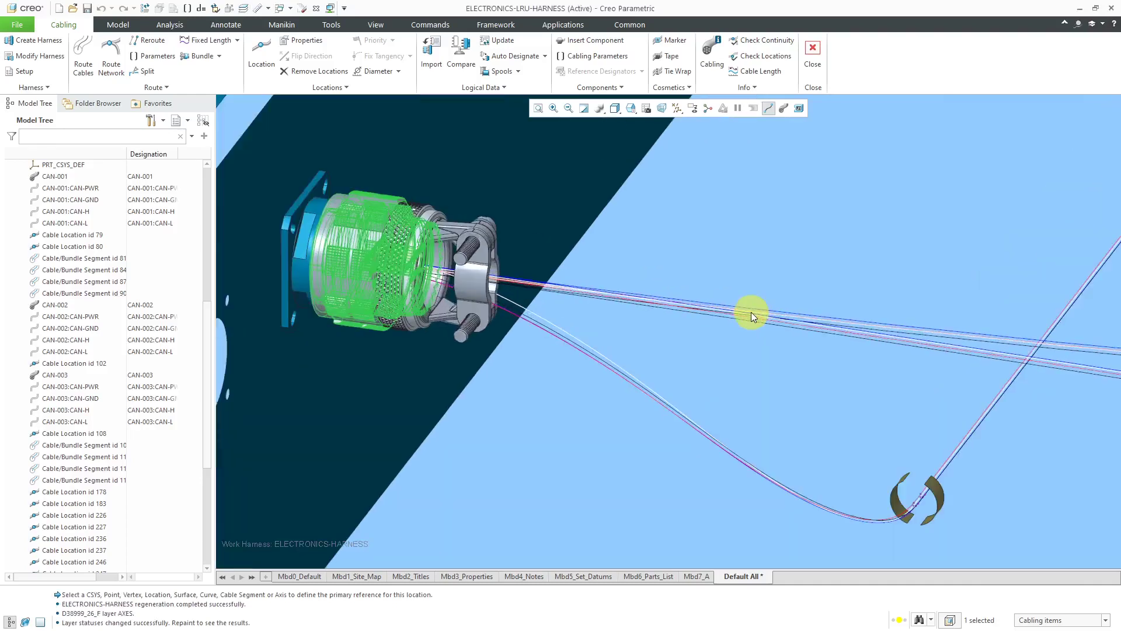
scroll(748, 326, down, 8)
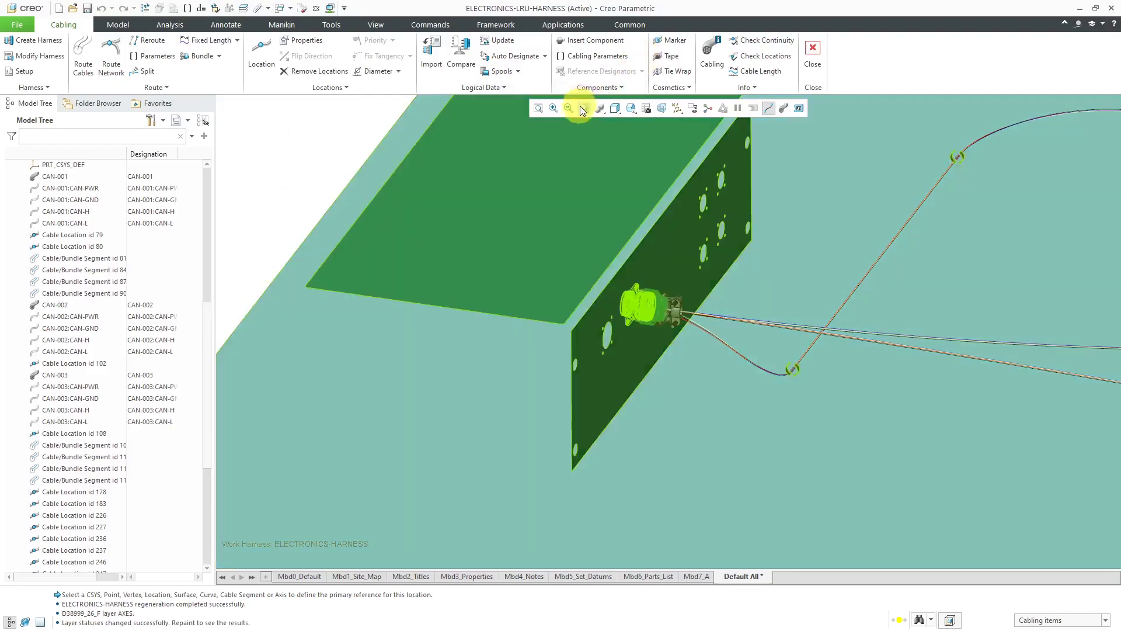
- Repaint the view so the connector's routing axis appears
click(582, 109)
scroll(676, 320, up, 3)
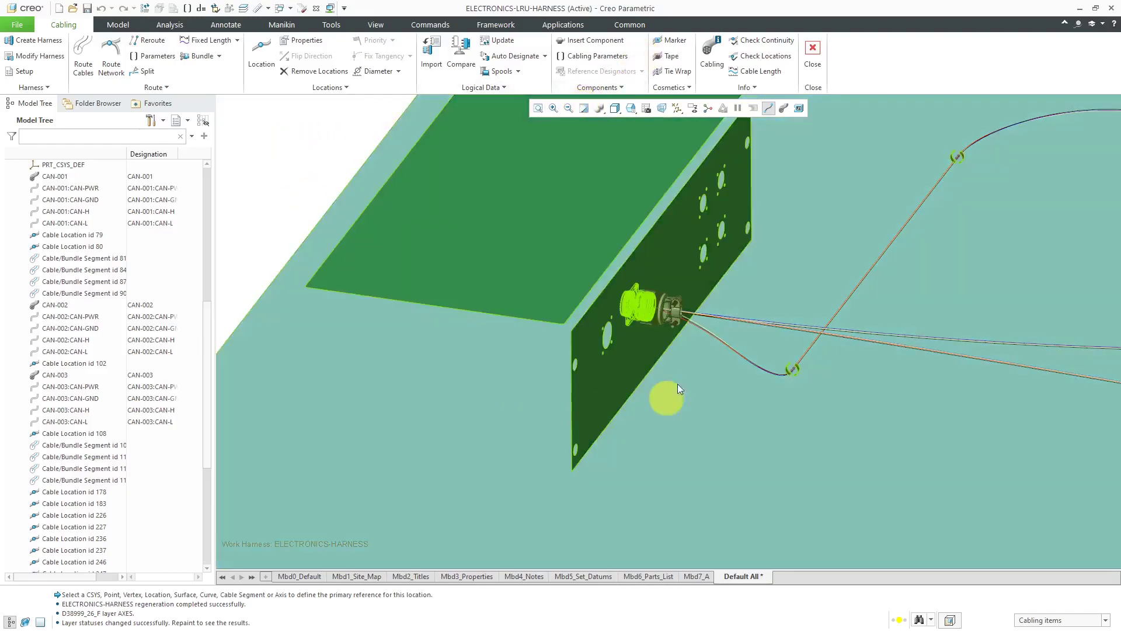
scroll(674, 318, up, 4)
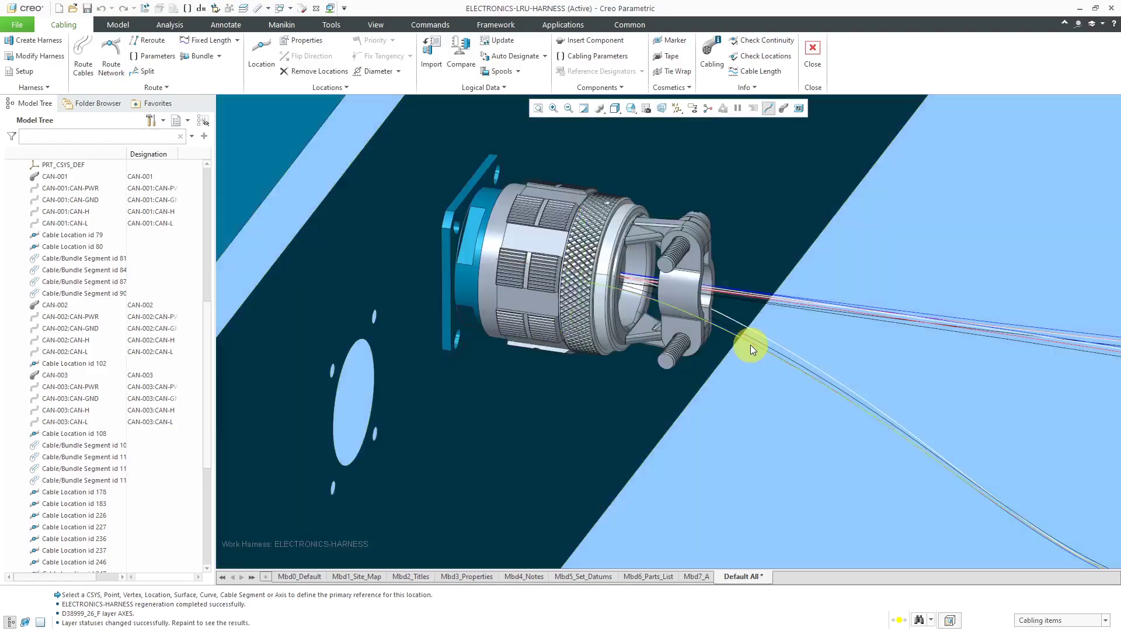
- Insert a cable location on the connector's routing axis, pulled outward so cables exit straight
click(751, 345)
right_click(751, 344)
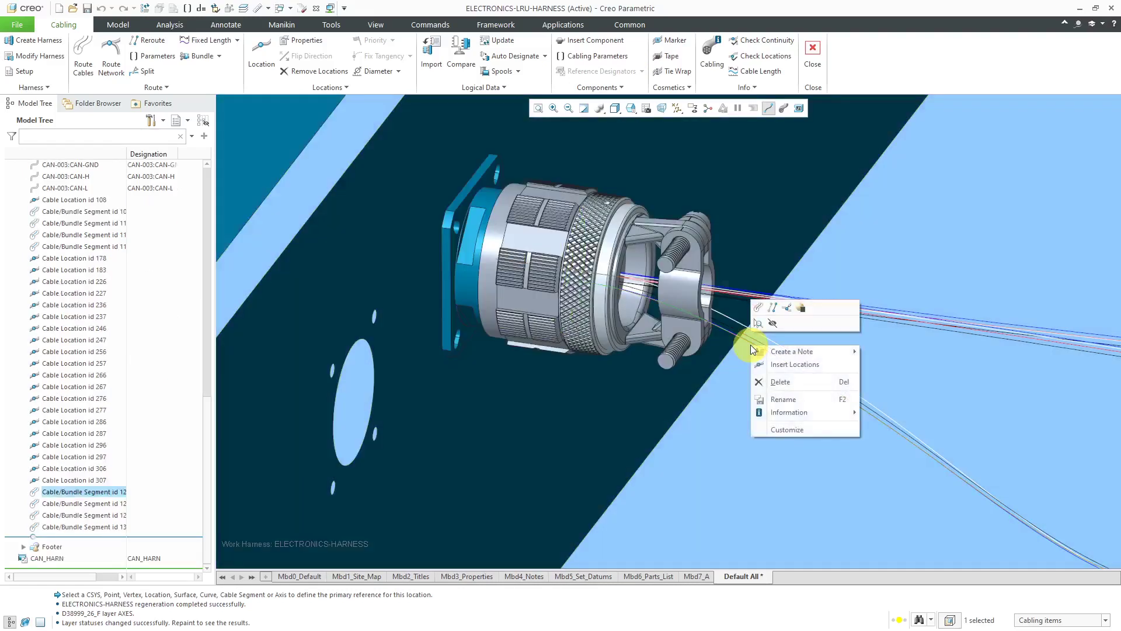
click(783, 364)
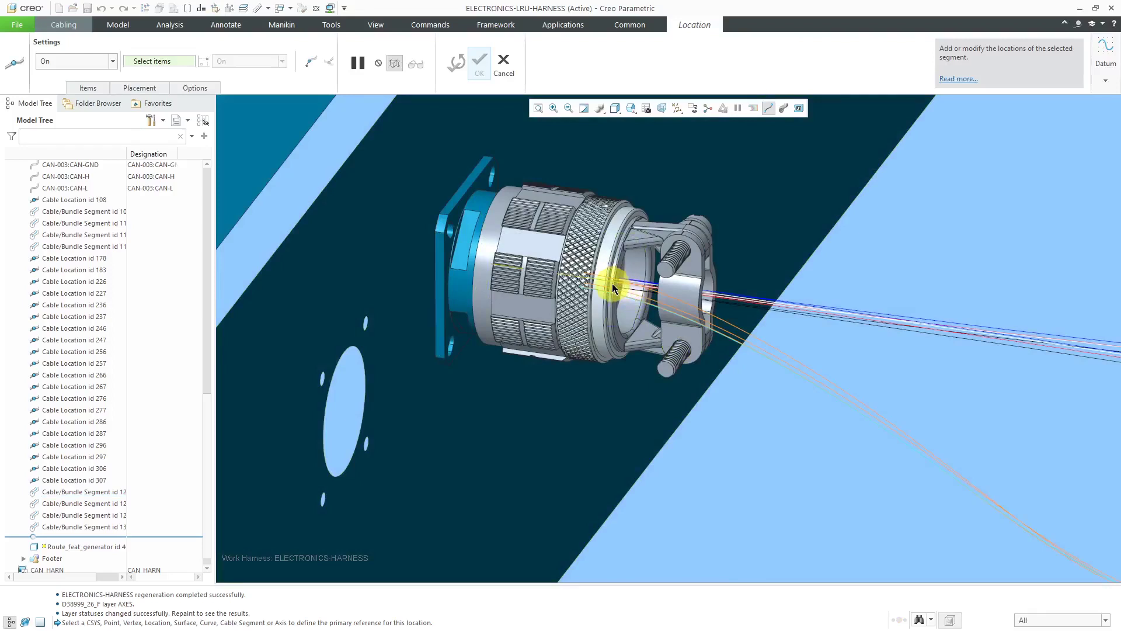
click(612, 283)
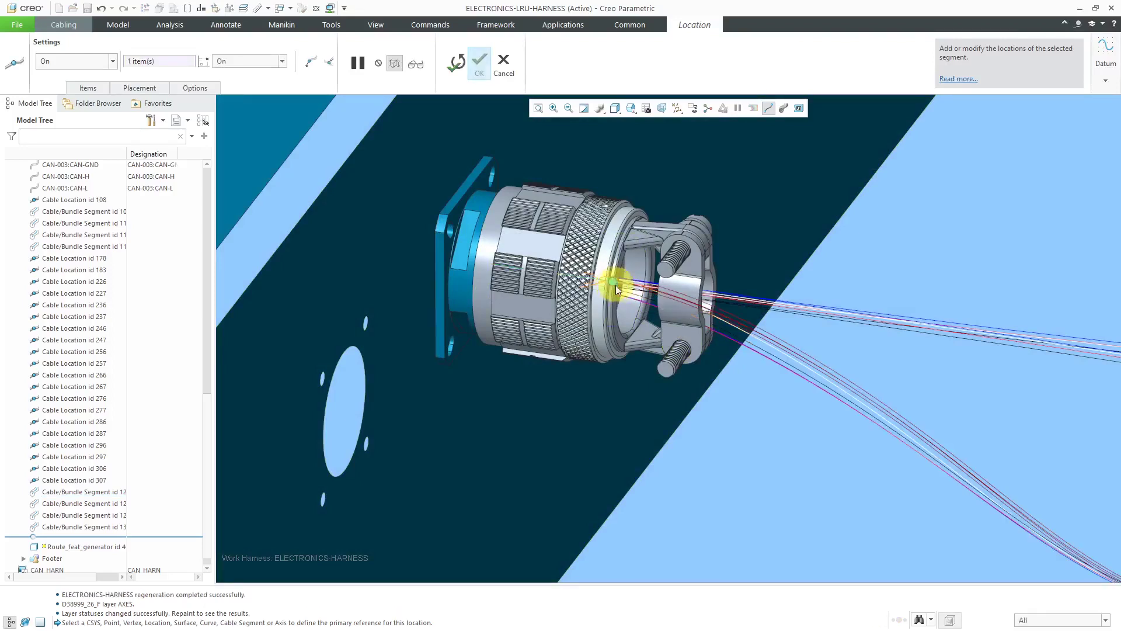
drag(615, 282, 748, 314)
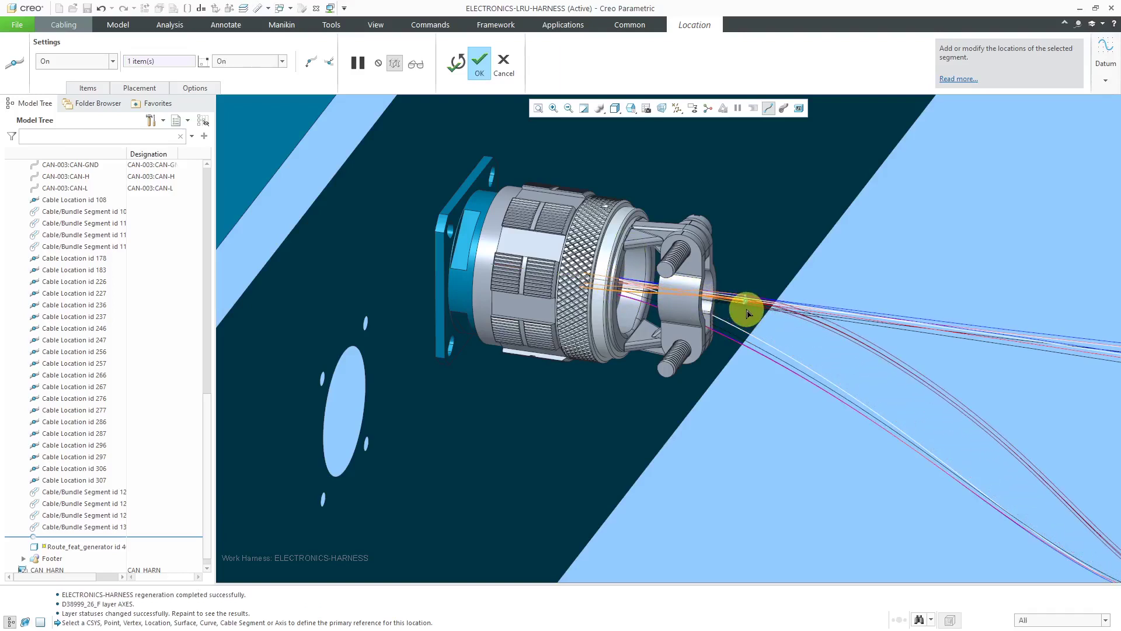
scroll(753, 319, down, 5)
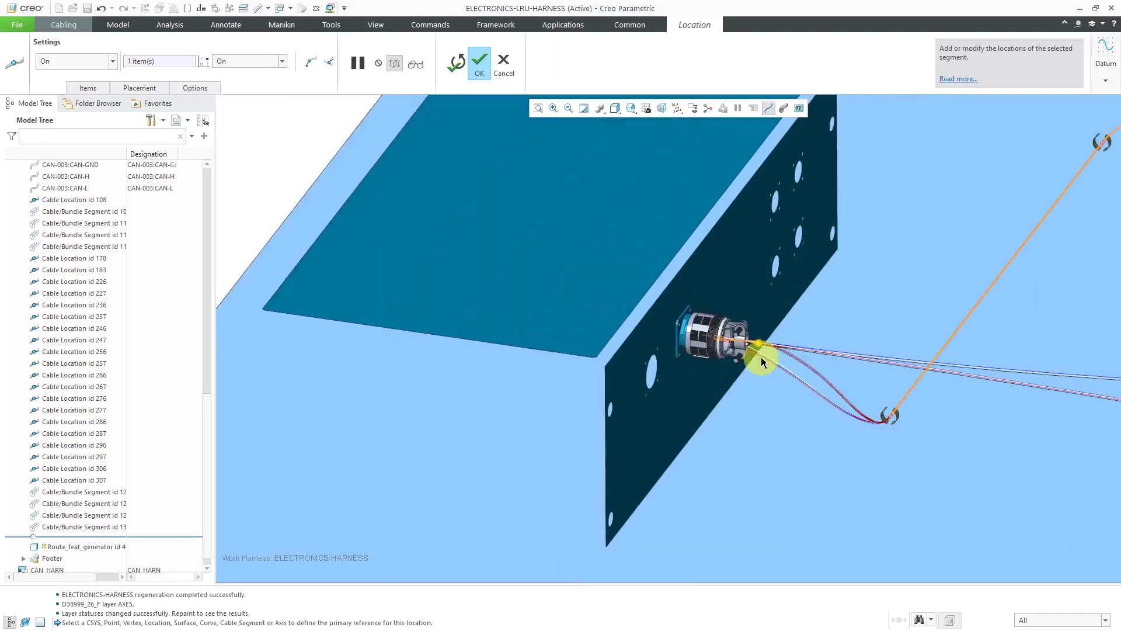
scroll(762, 357, down, 3)
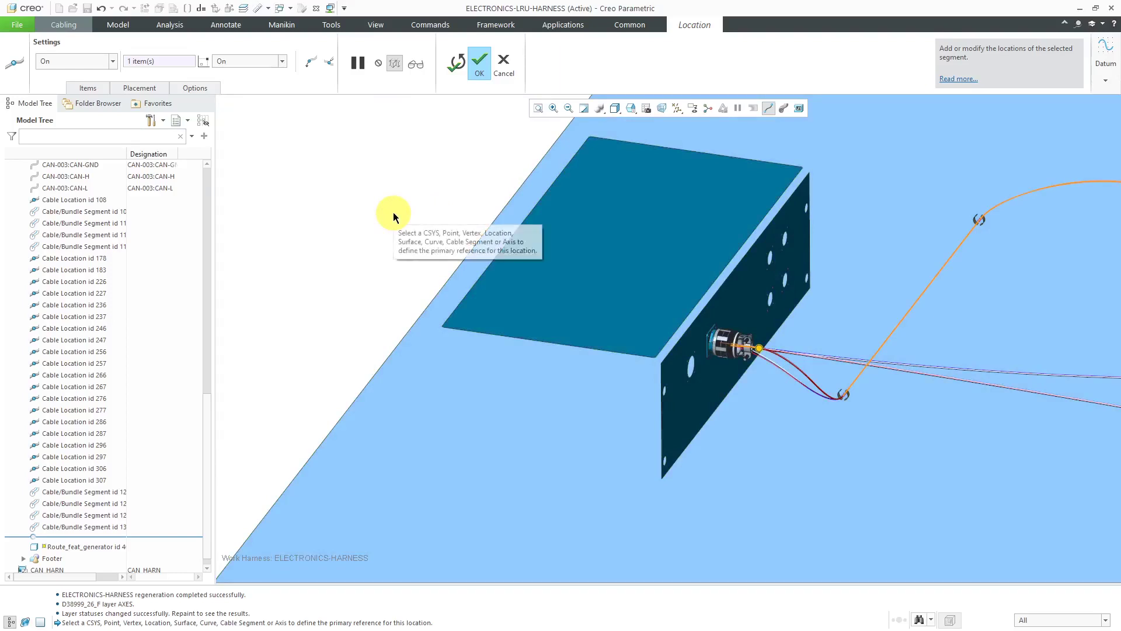
click(477, 67)
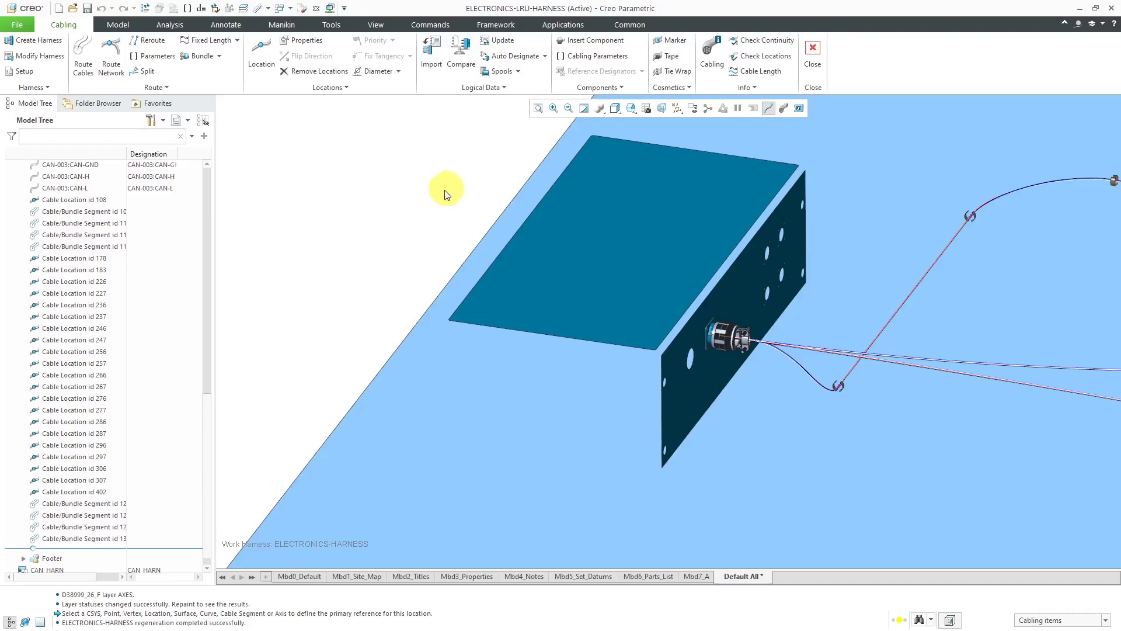
- Insert a cable location on the next connector's clamp axis, placed just beyond the clamp edge
scroll(464, 228, down, 3)
middle_drag(553, 263, 462, 235)
scroll(642, 304, down, 4)
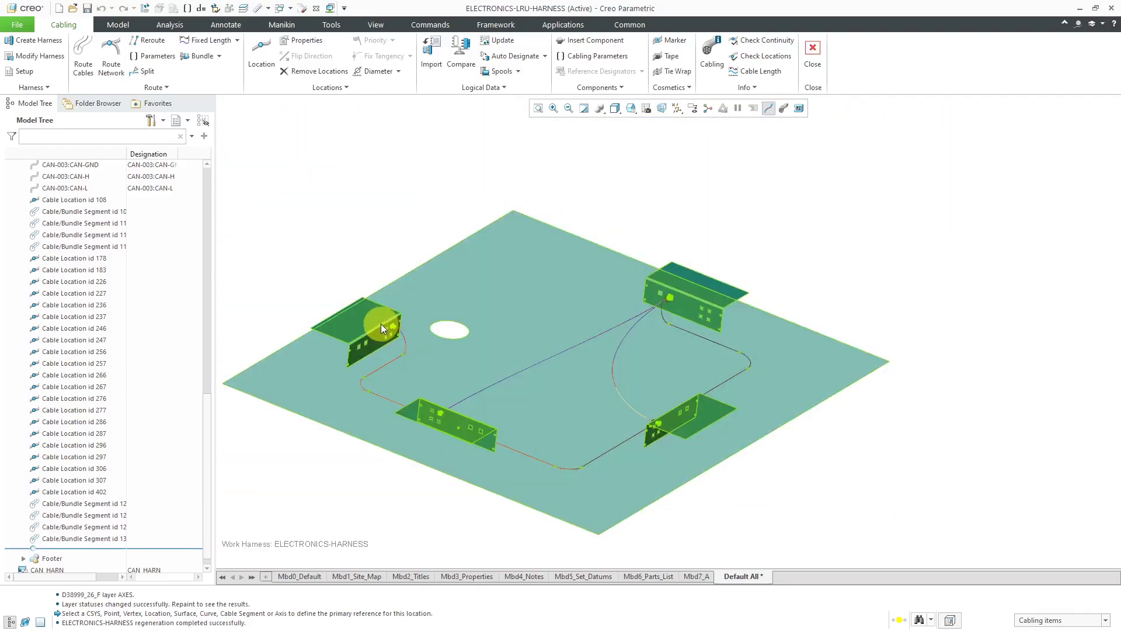
scroll(381, 324, up, 8)
scroll(432, 350, up, 10)
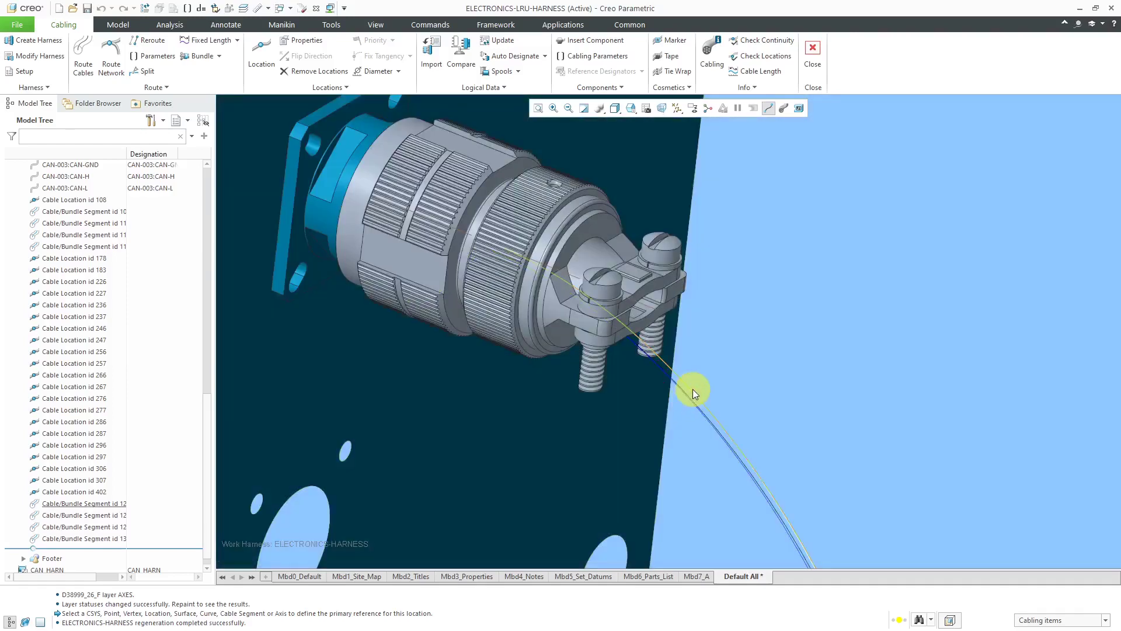
click(692, 389)
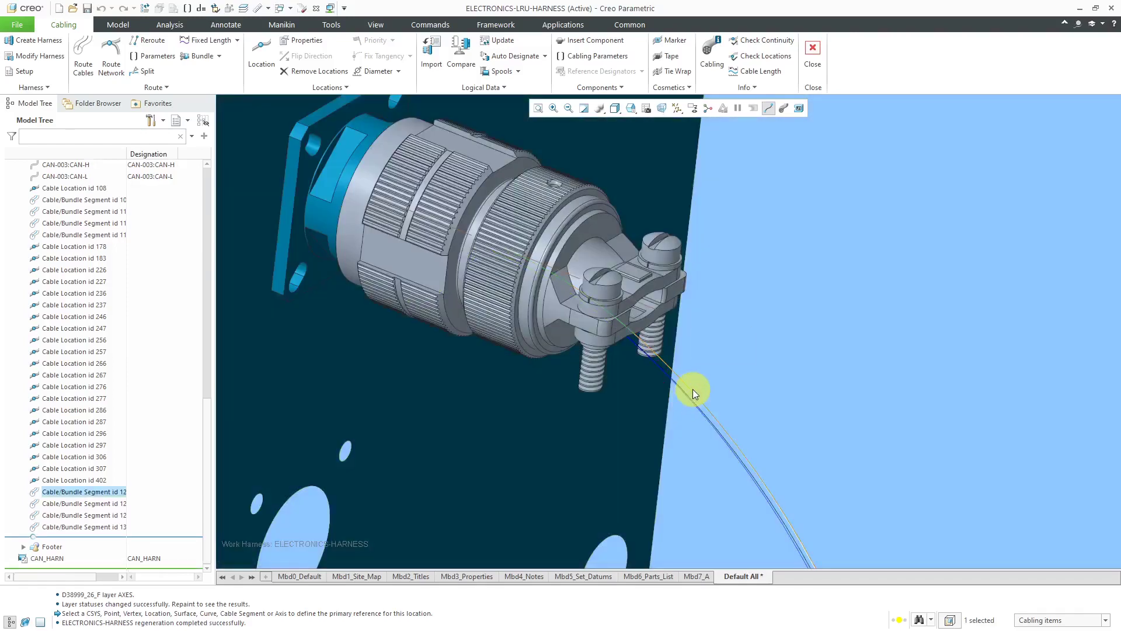
right_click(693, 389)
click(718, 408)
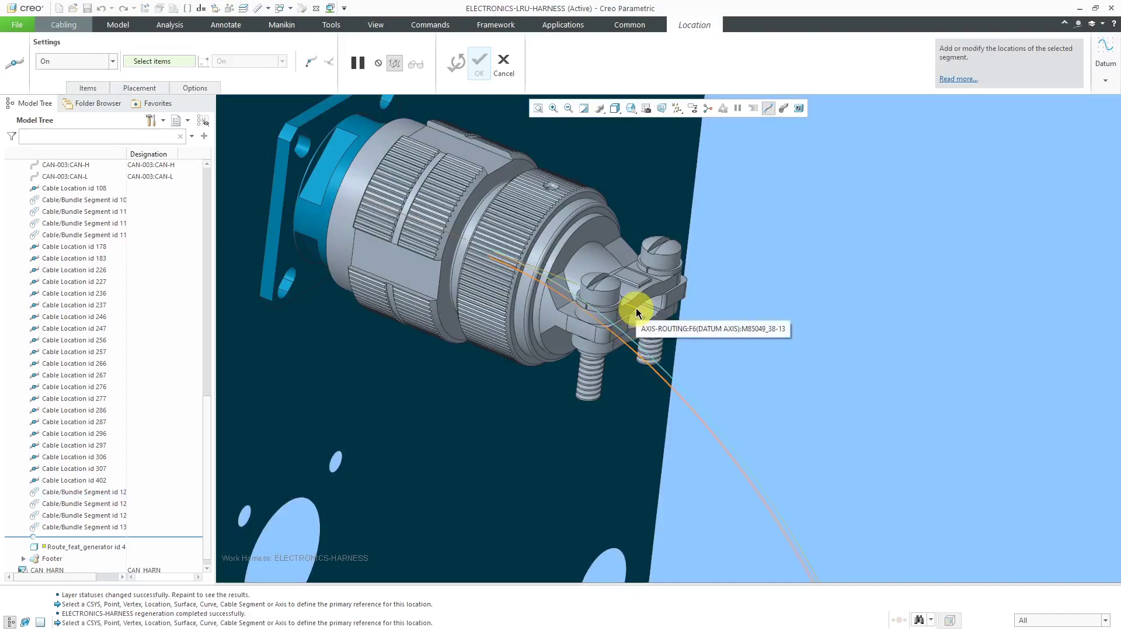
click(640, 312)
drag(635, 311, 694, 337)
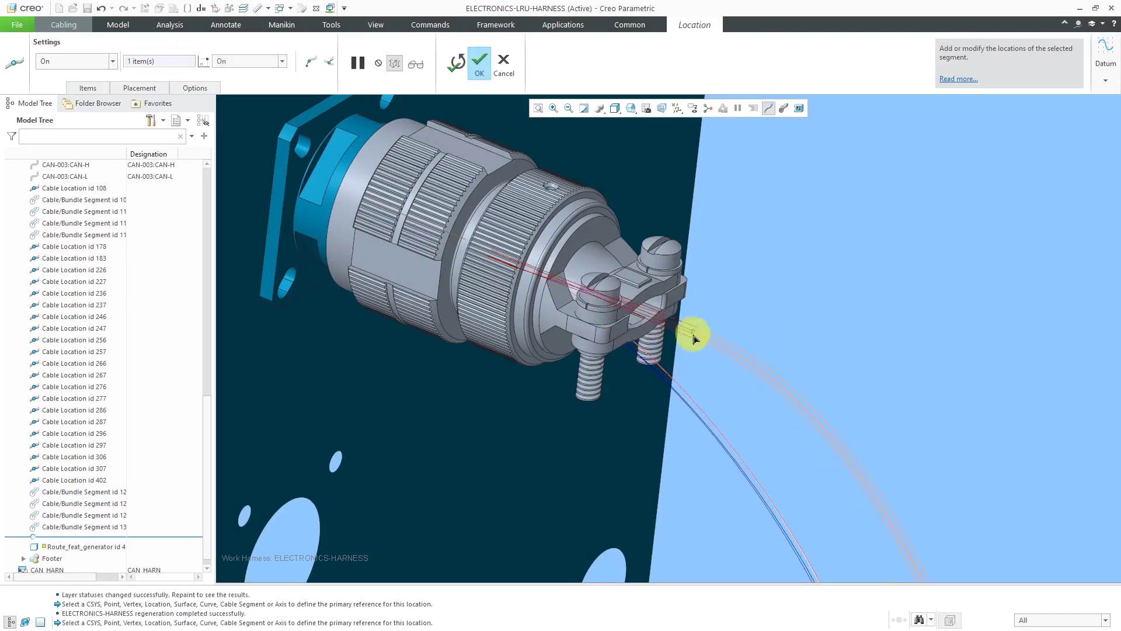
scroll(759, 363, down, 8)
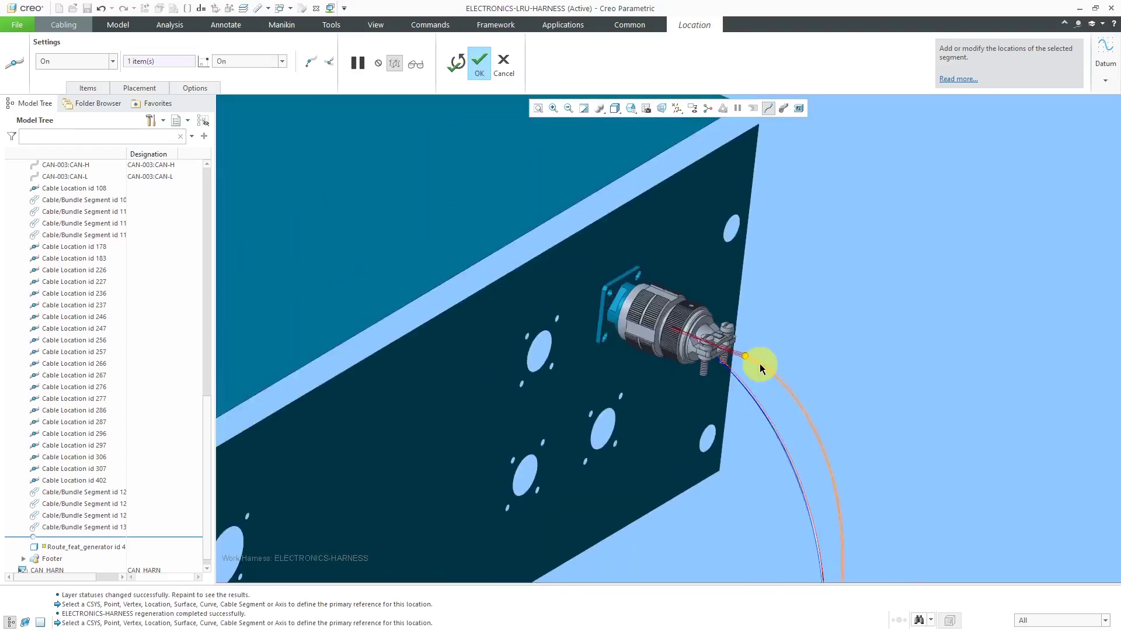
middle_click(468, 196)
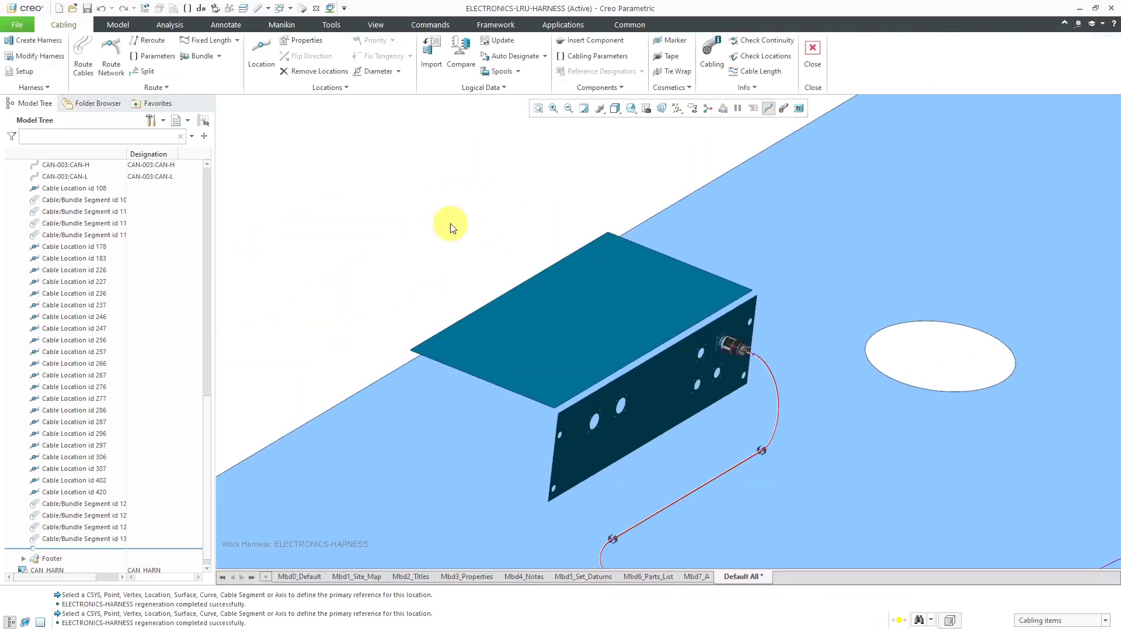
scroll(450, 223, down, 2)
scroll(401, 458, down, 2)
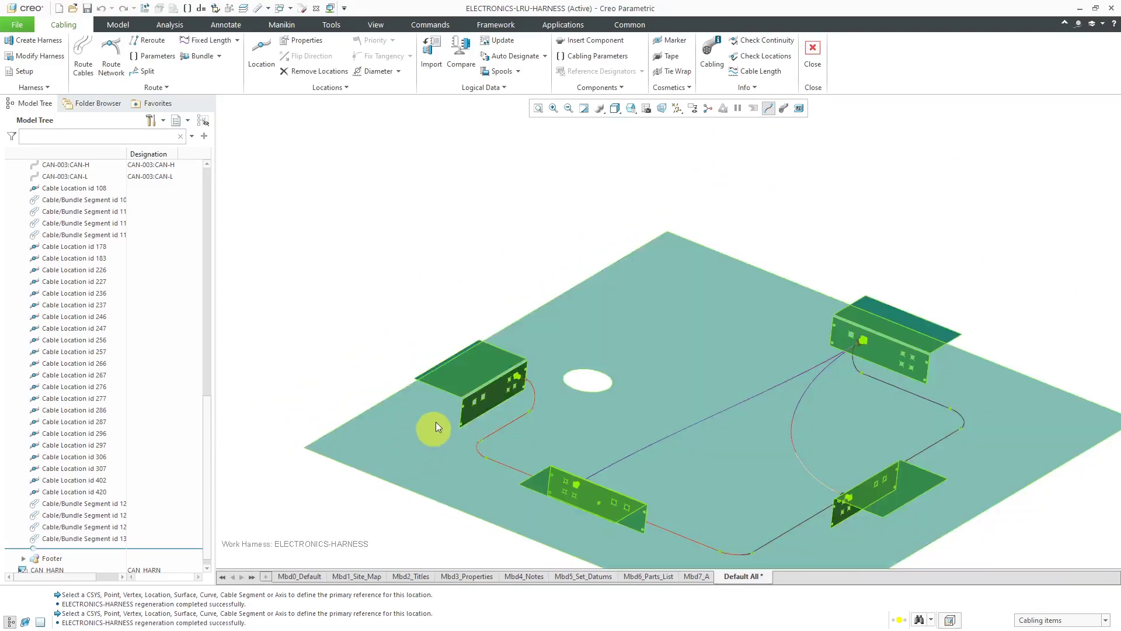
middle_drag(435, 422, 520, 408)
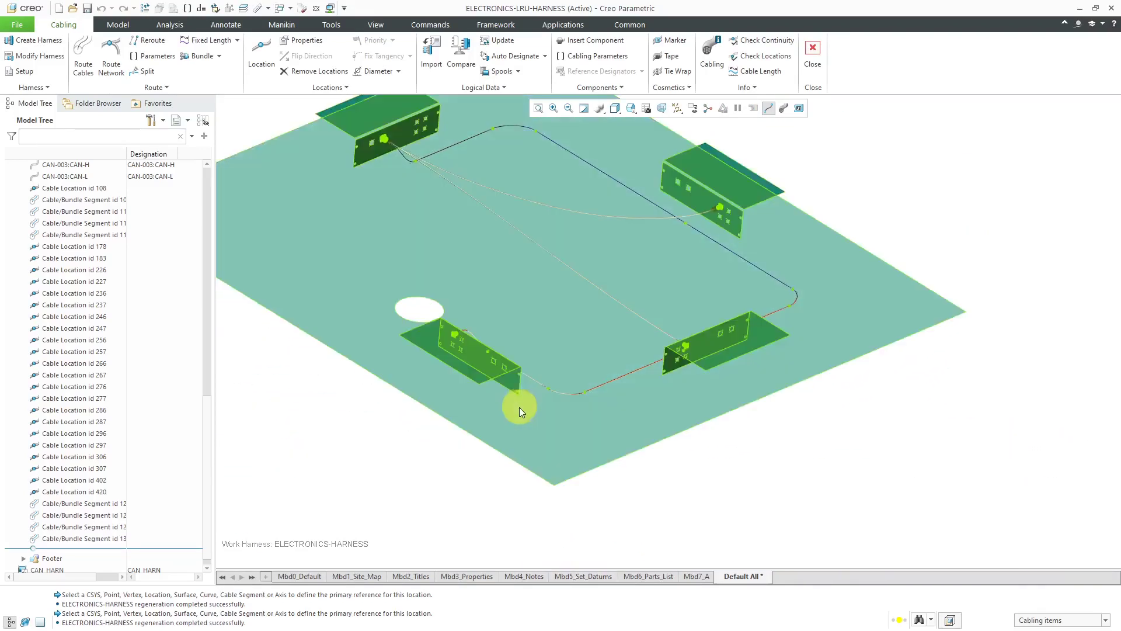
middle_drag(801, 489, 859, 510)
scroll(575, 420, up, 5)
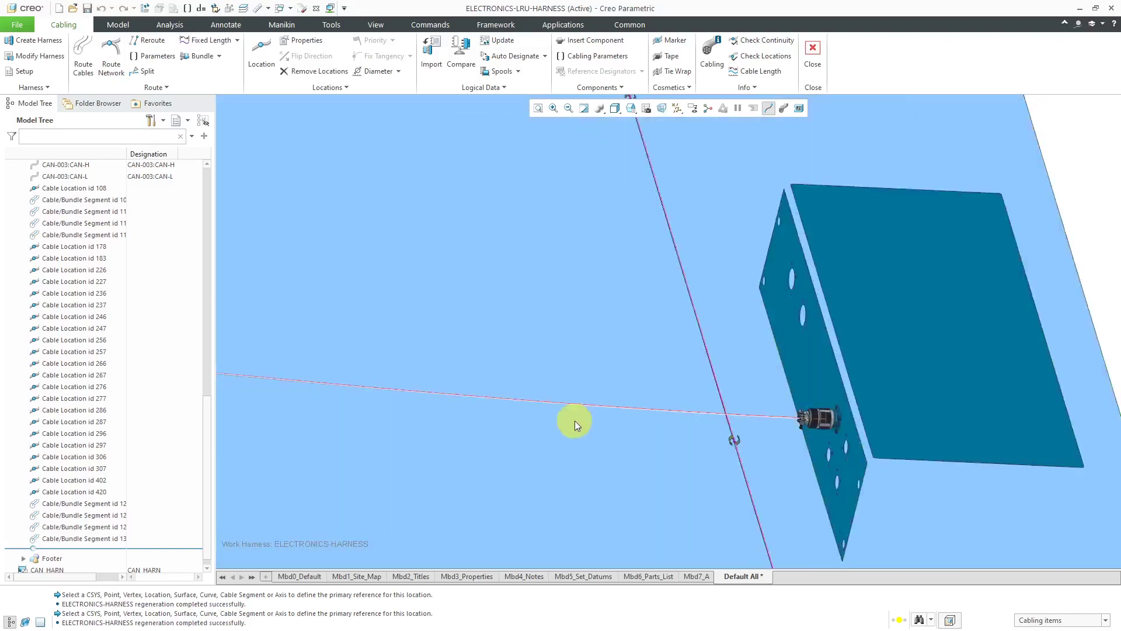
scroll(575, 421, up, 4)
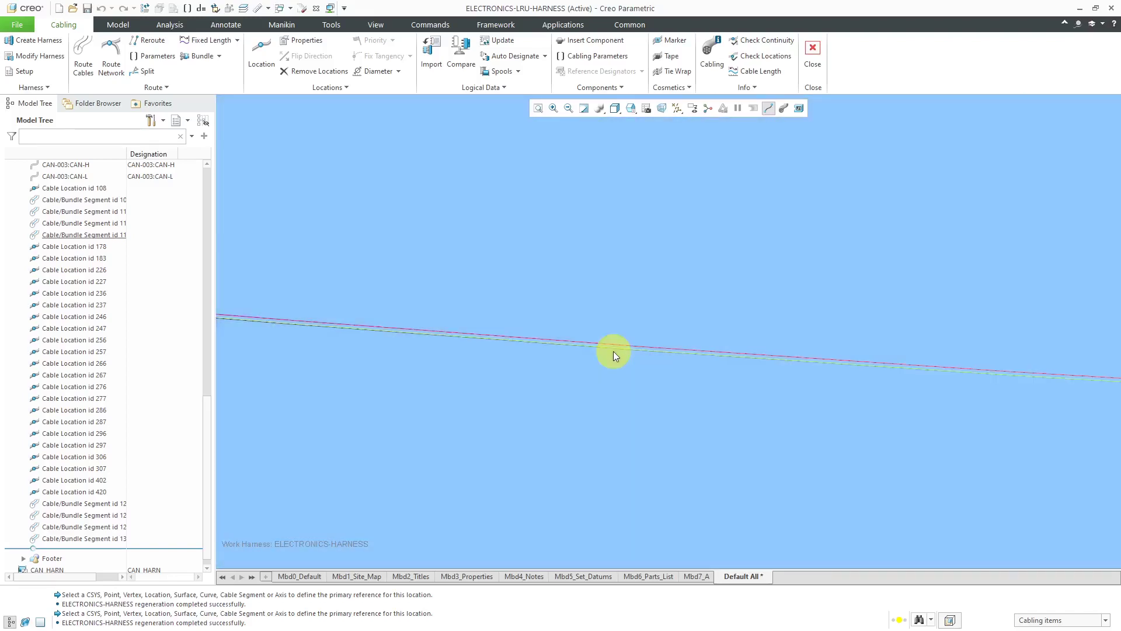
click(613, 352)
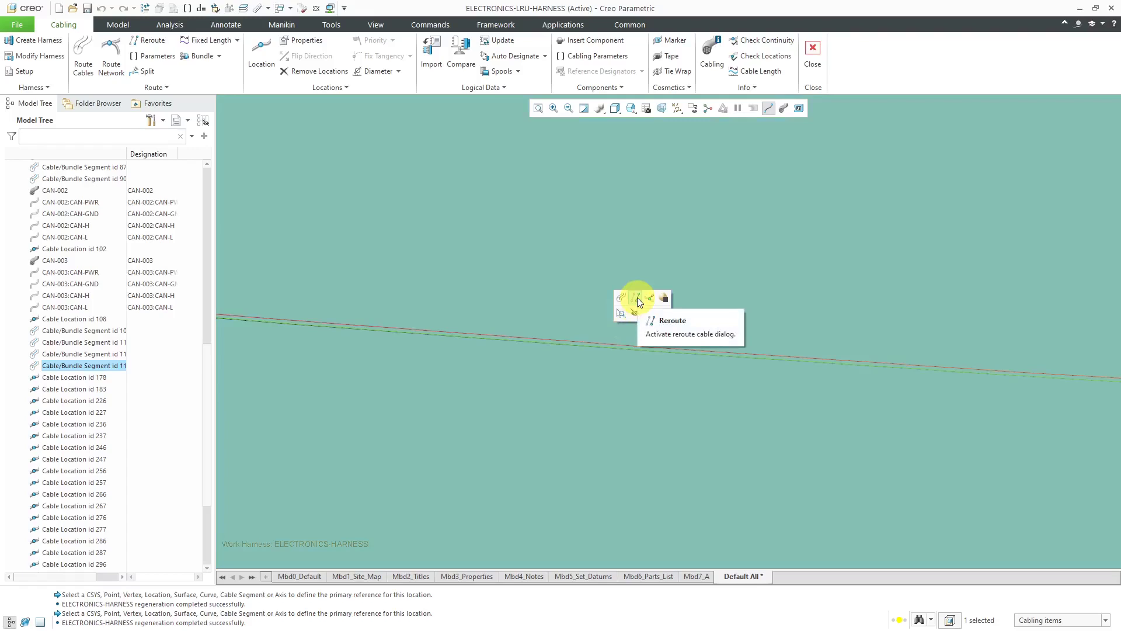
- Start rerouting the cable segment, with the first cable clip as start location
click(636, 298)
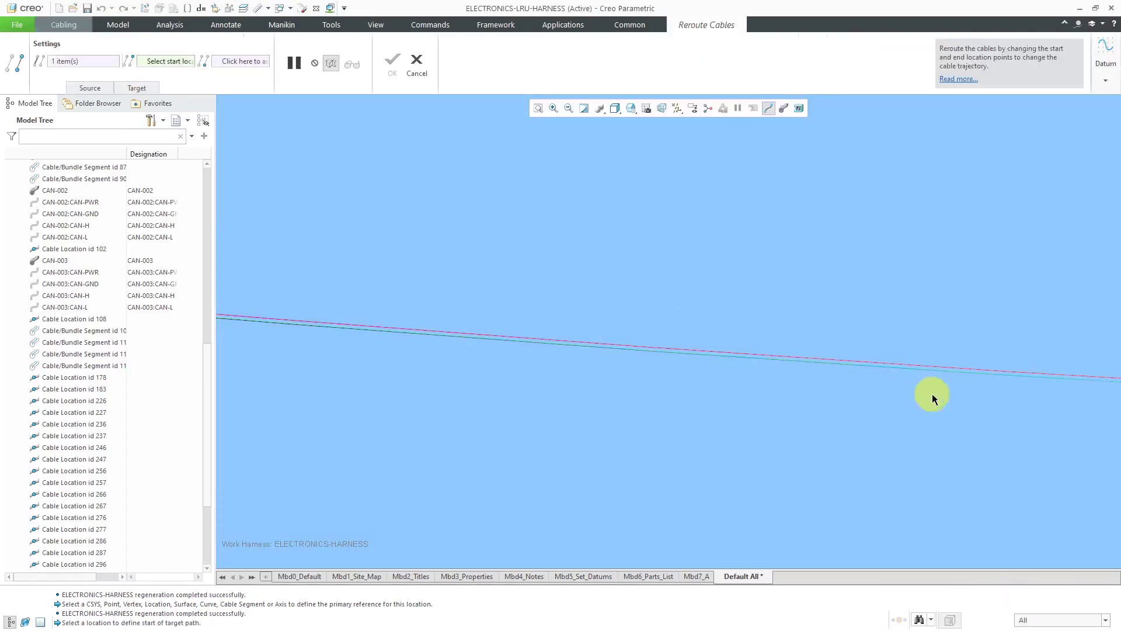
scroll(932, 394, down, 8)
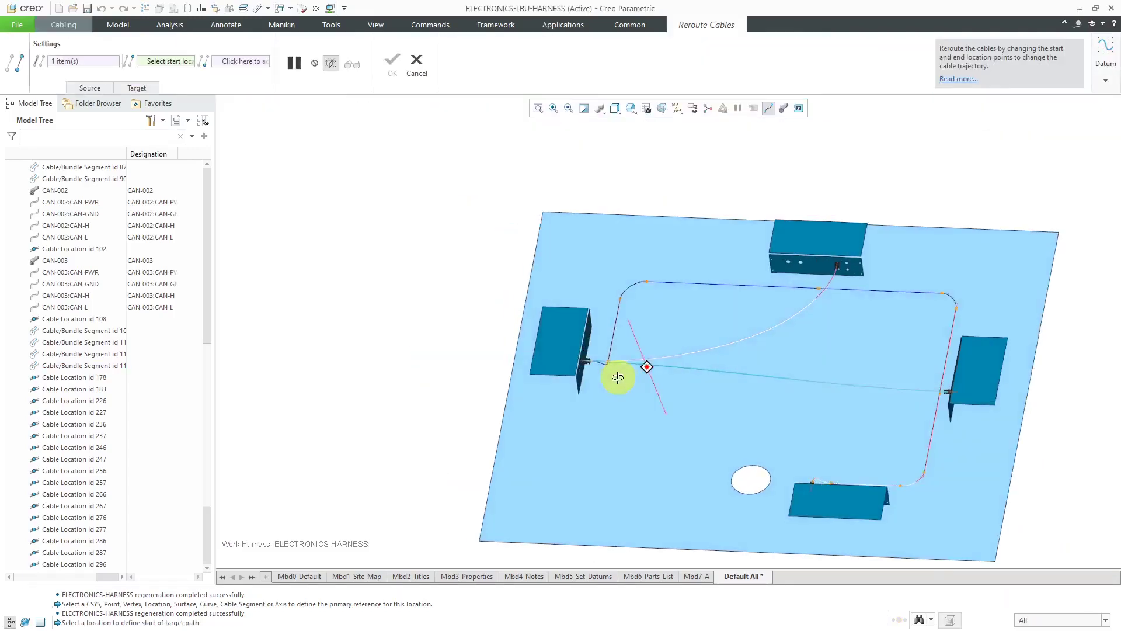
middle_drag(618, 377, 604, 315)
scroll(606, 350, up, 10)
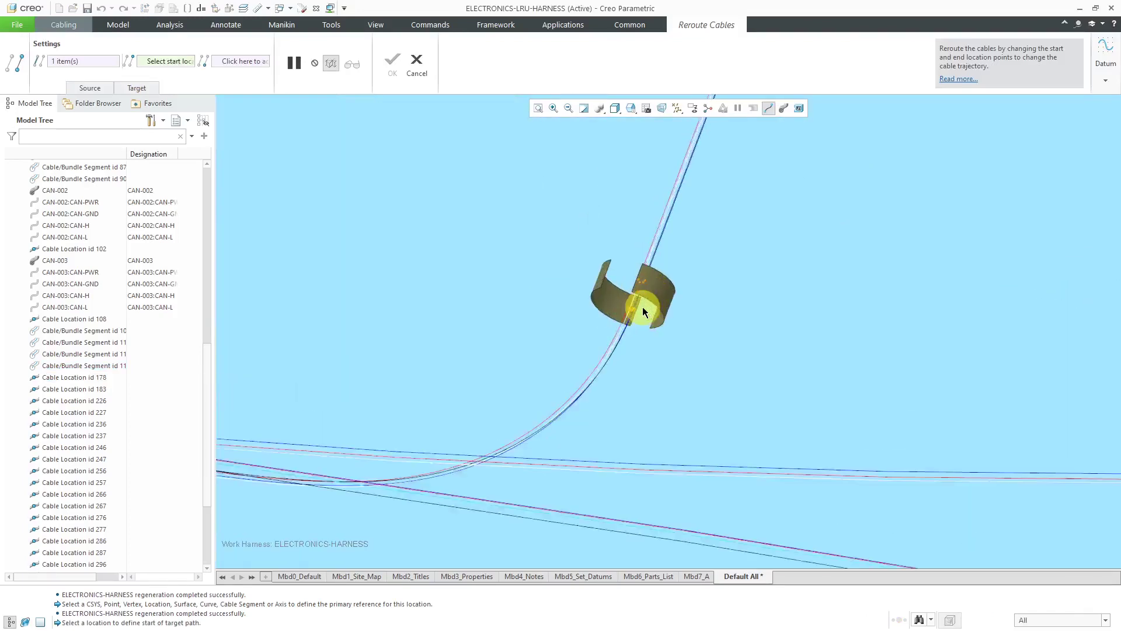
scroll(642, 311, up, 3)
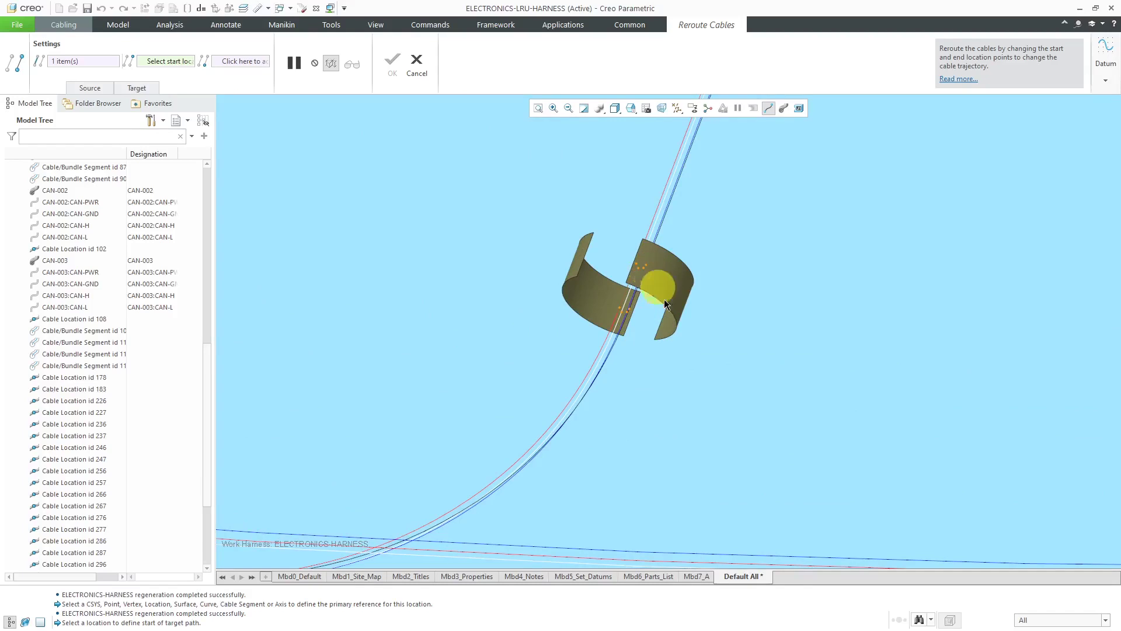
click(626, 312)
- Set the clip near the top-right box (location 277) as end and commit the reroute
scroll(625, 311, down, 10)
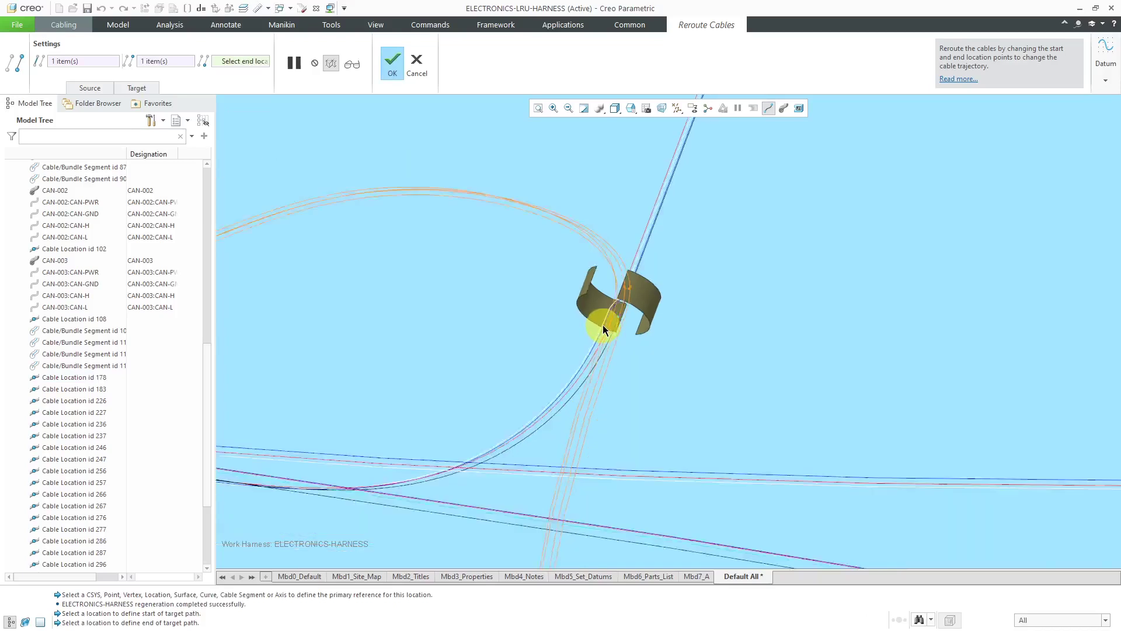
scroll(604, 335, down, 3)
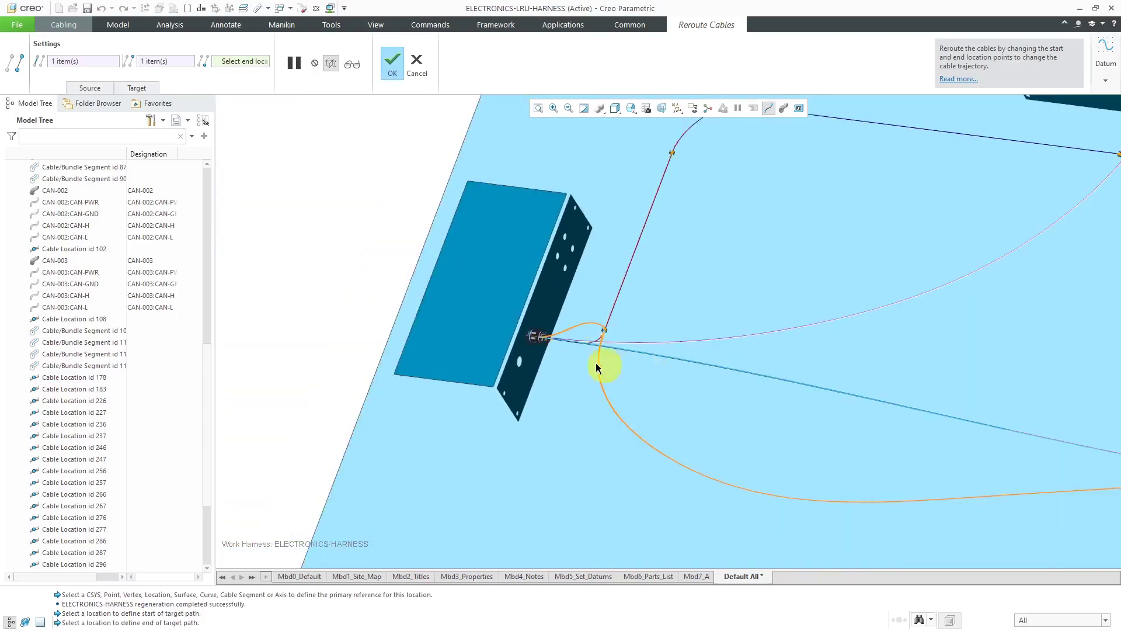
scroll(601, 369, down, 3)
mouse_move(681, 397)
middle_down()
mouse_move(786, 376)
mouse_move(826, 388)
mouse_move(789, 432)
mouse_move(766, 426)
middle_up()
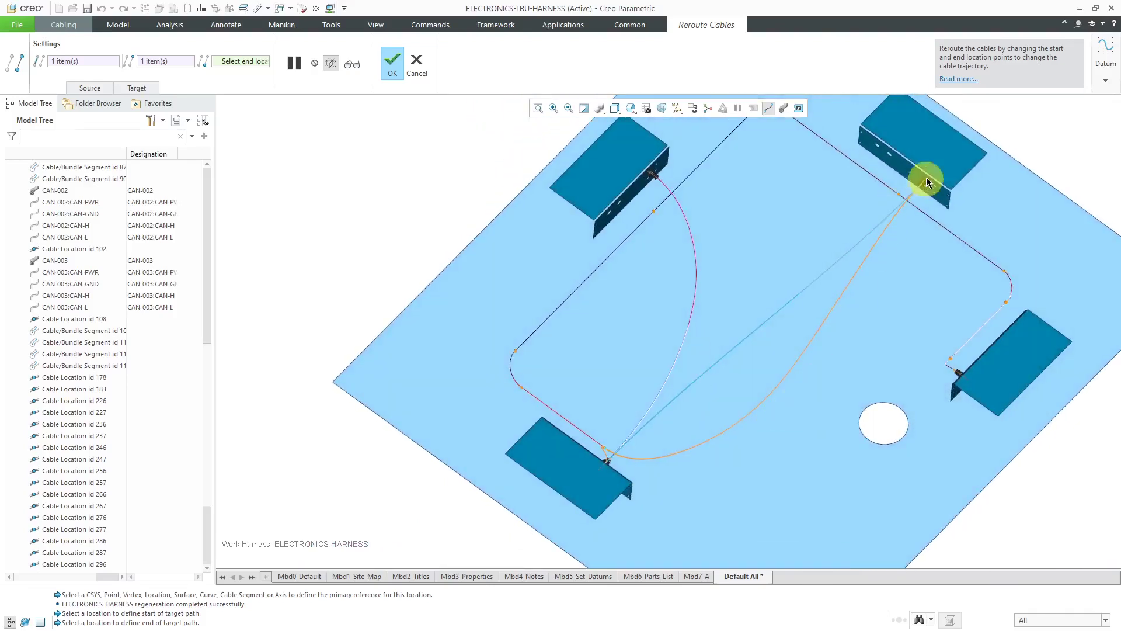
scroll(926, 180, up, 5)
scroll(832, 200, up, 3)
scroll(833, 201, up, 5)
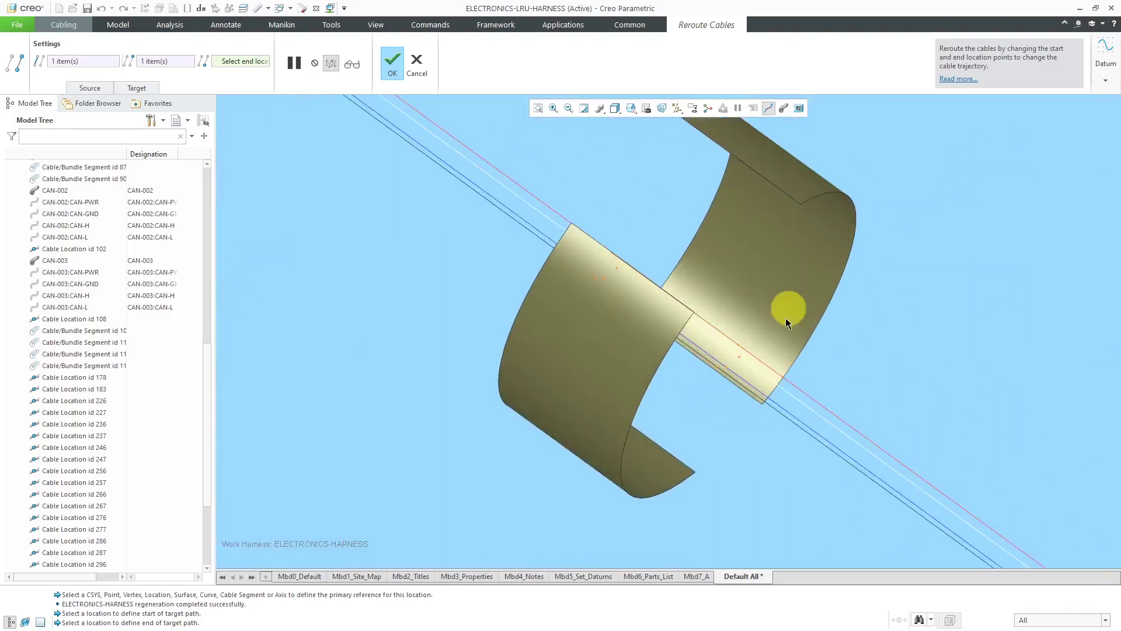
click(728, 369)
scroll(721, 367, down, 10)
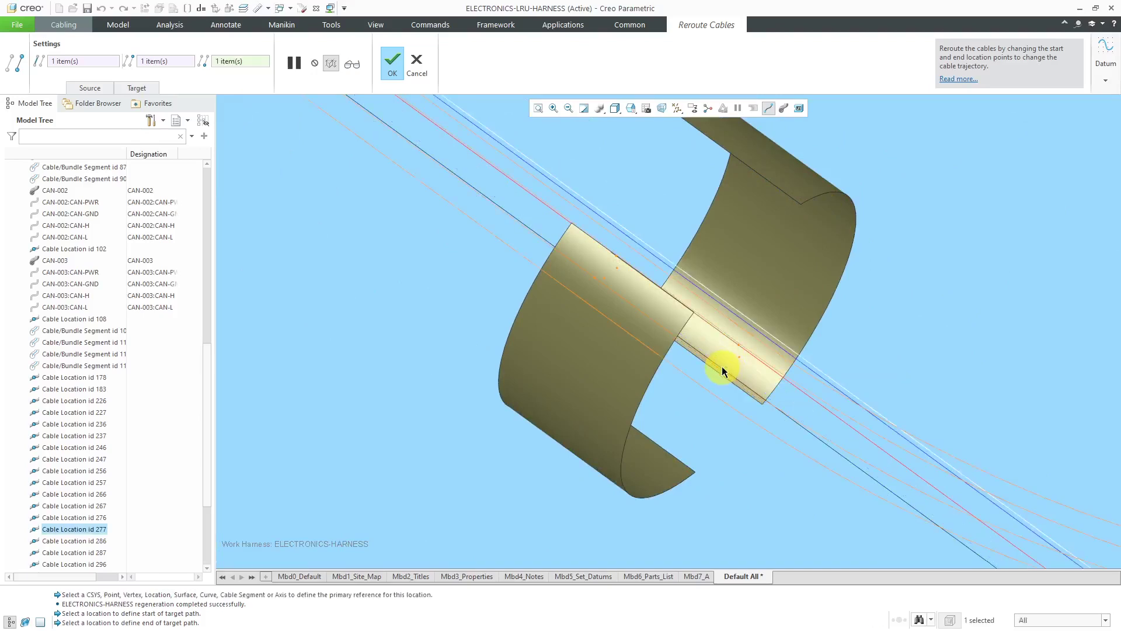
scroll(753, 355, down, 3)
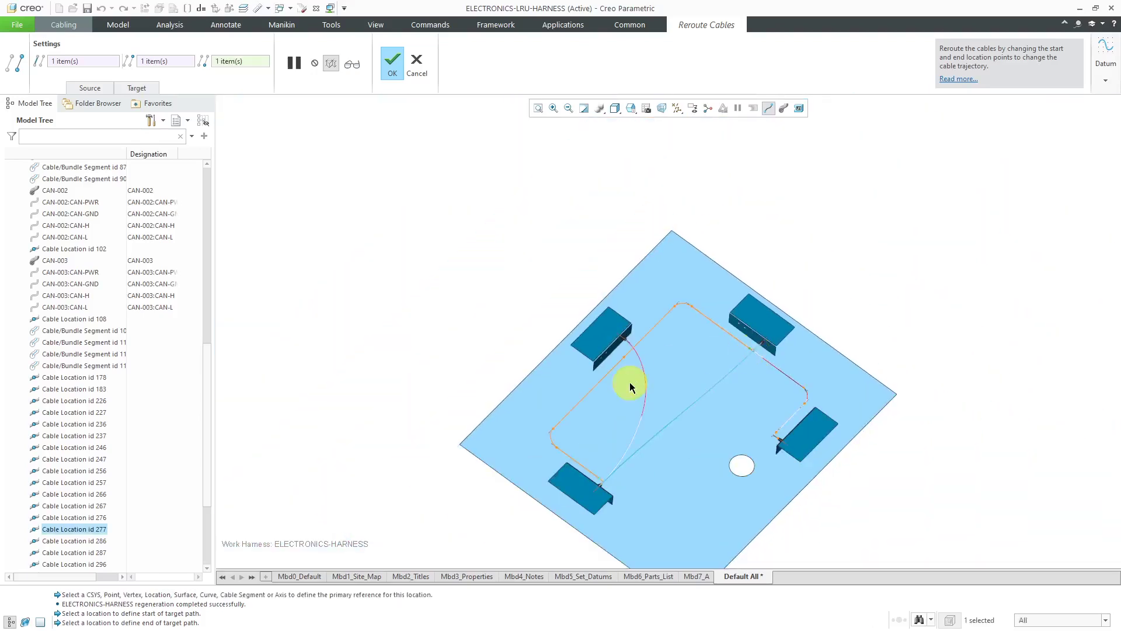
mouse_move(631, 383)
middle_down()
mouse_move(633, 350)
mouse_move(555, 358)
mouse_move(582, 387)
mouse_move(549, 358)
mouse_move(543, 310)
mouse_move(522, 322)
middle_up()
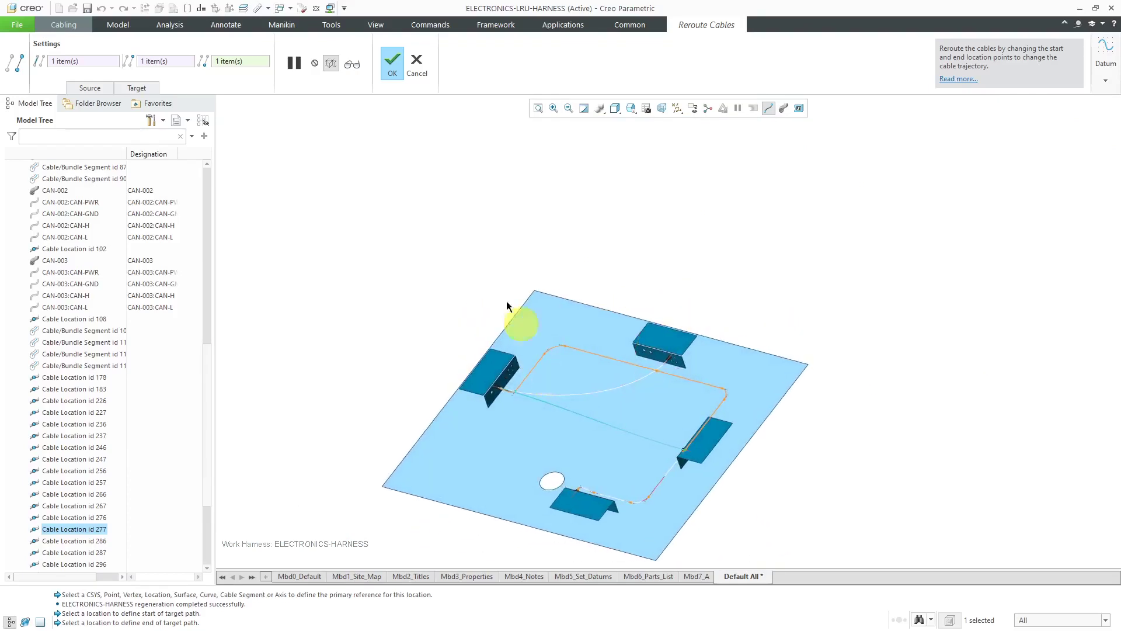
click(398, 72)
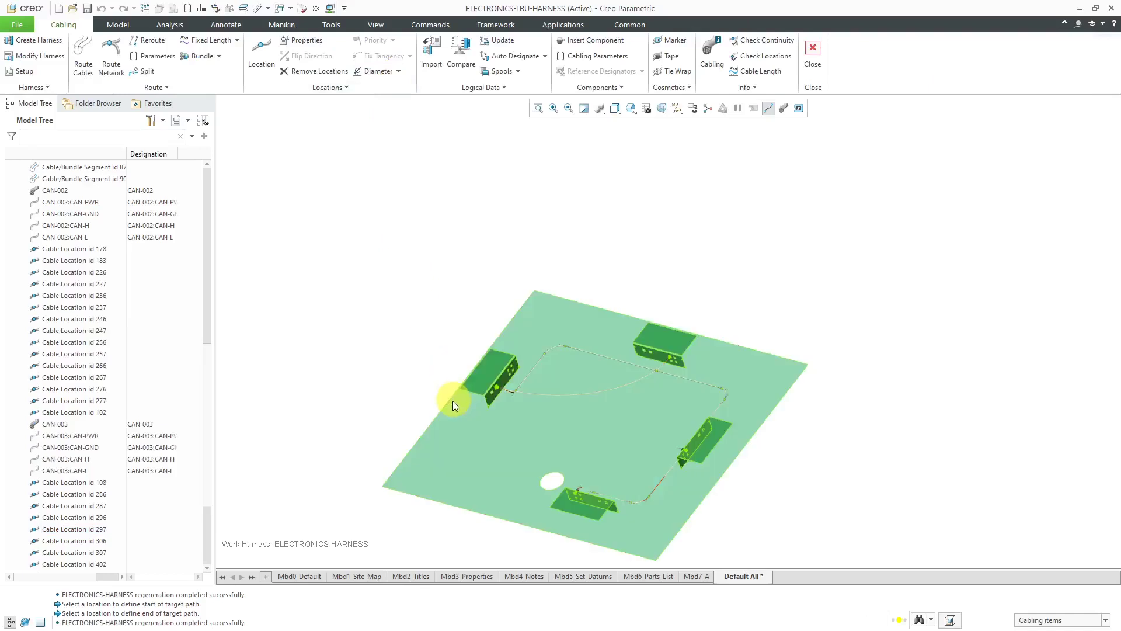
scroll(515, 385, up, 8)
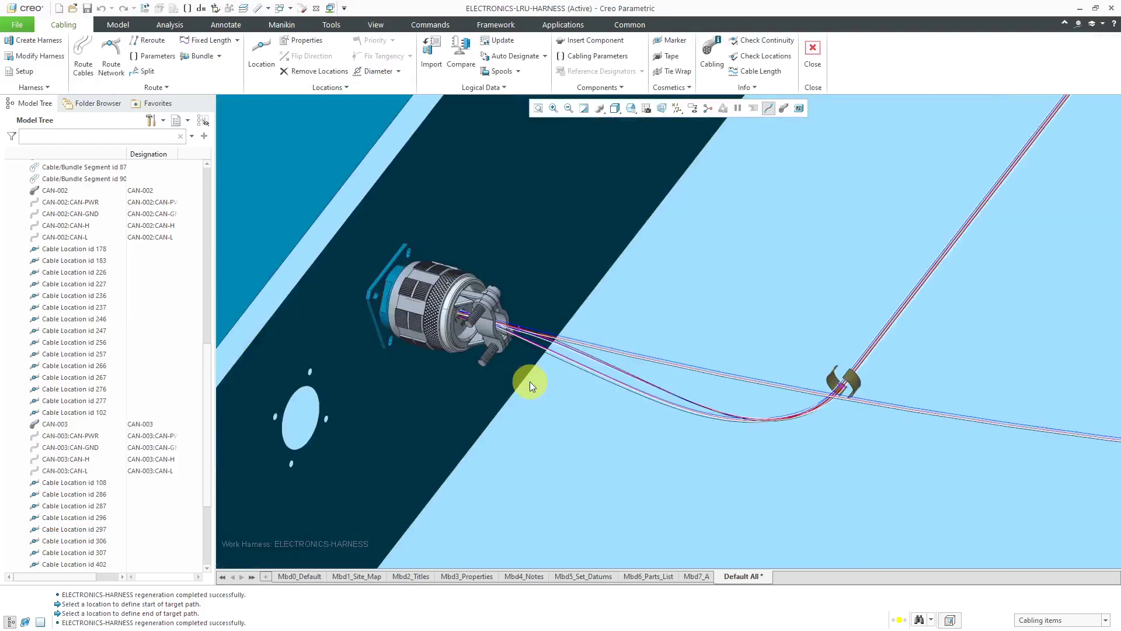
scroll(530, 380, up, 3)
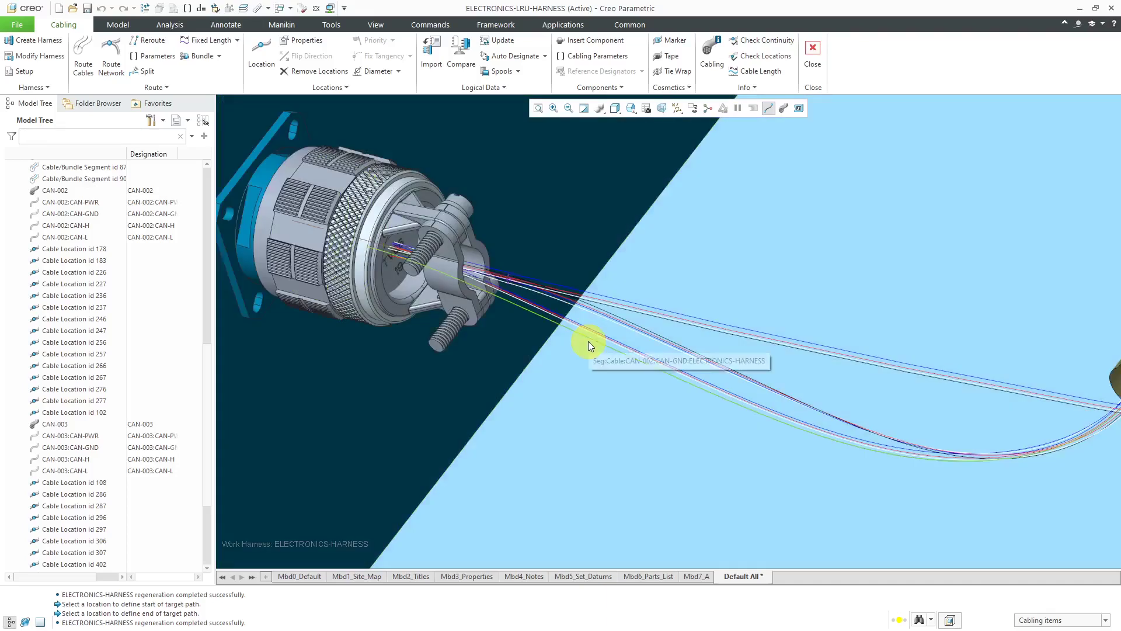
- Insert a cable location just outside the connector, referenced to the CAN-H cable location
click(587, 341)
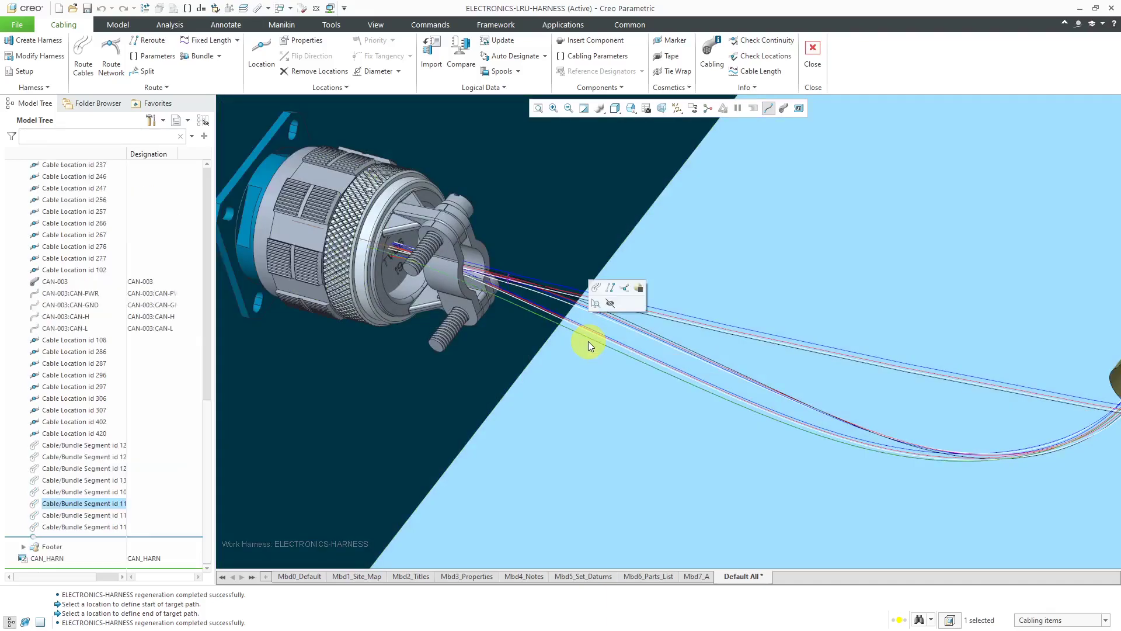
right_click(587, 341)
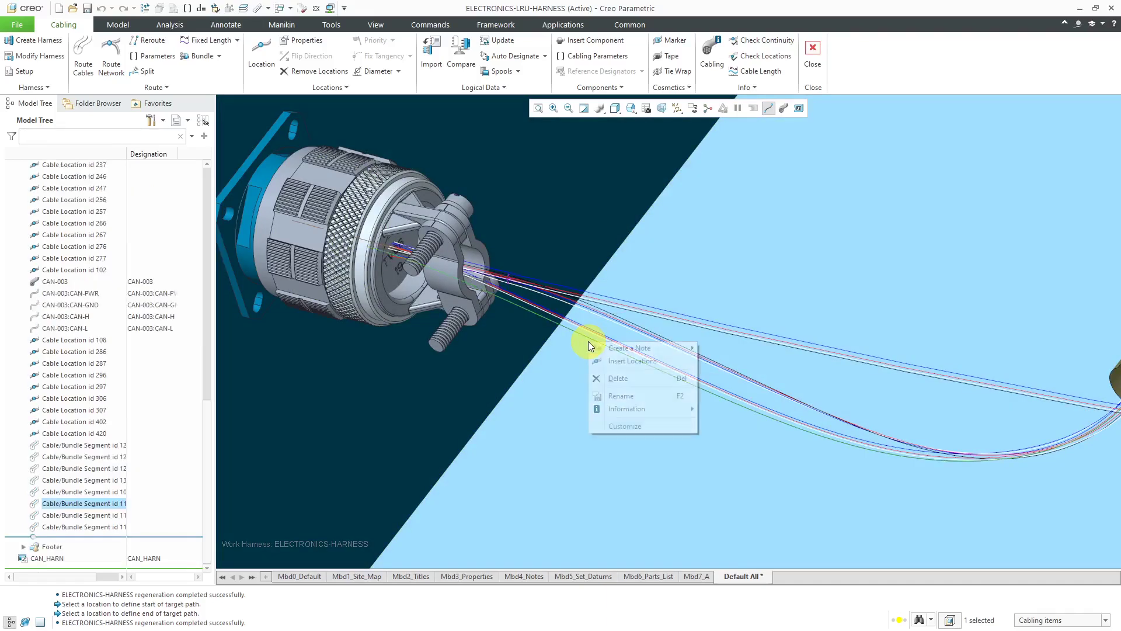
click(611, 360)
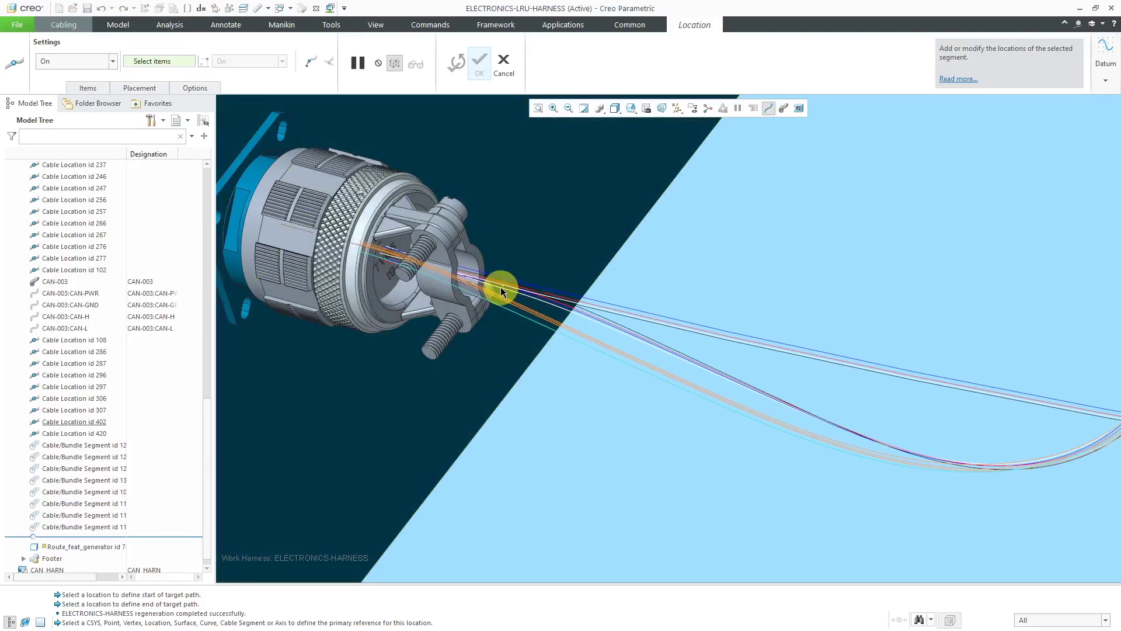
click(500, 286)
scroll(595, 338, up, 5)
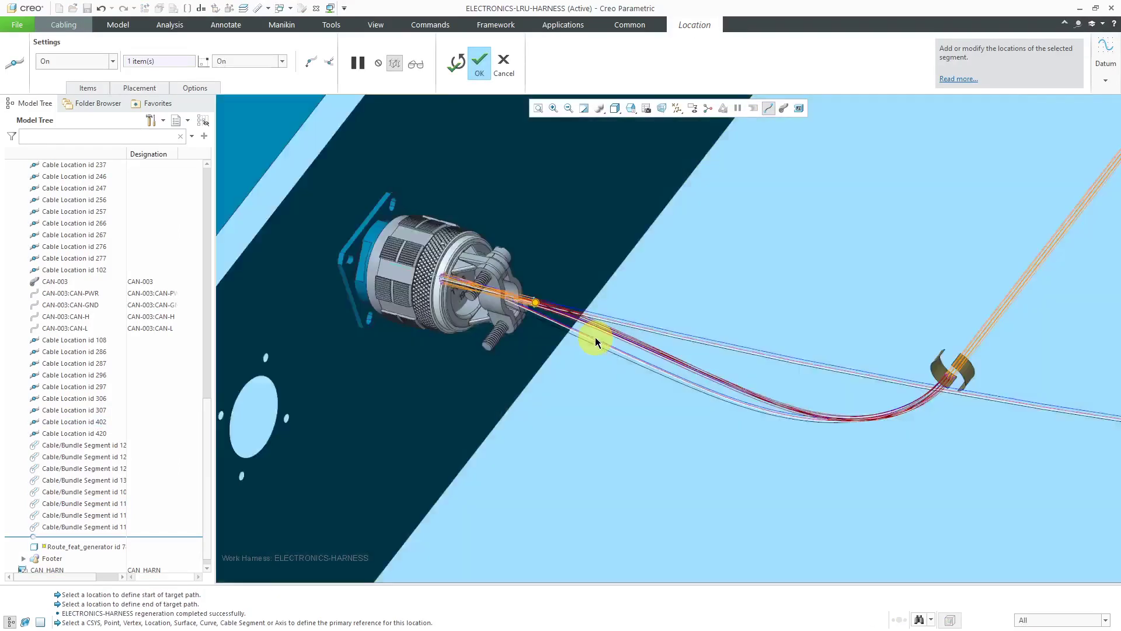
scroll(595, 338, up, 4)
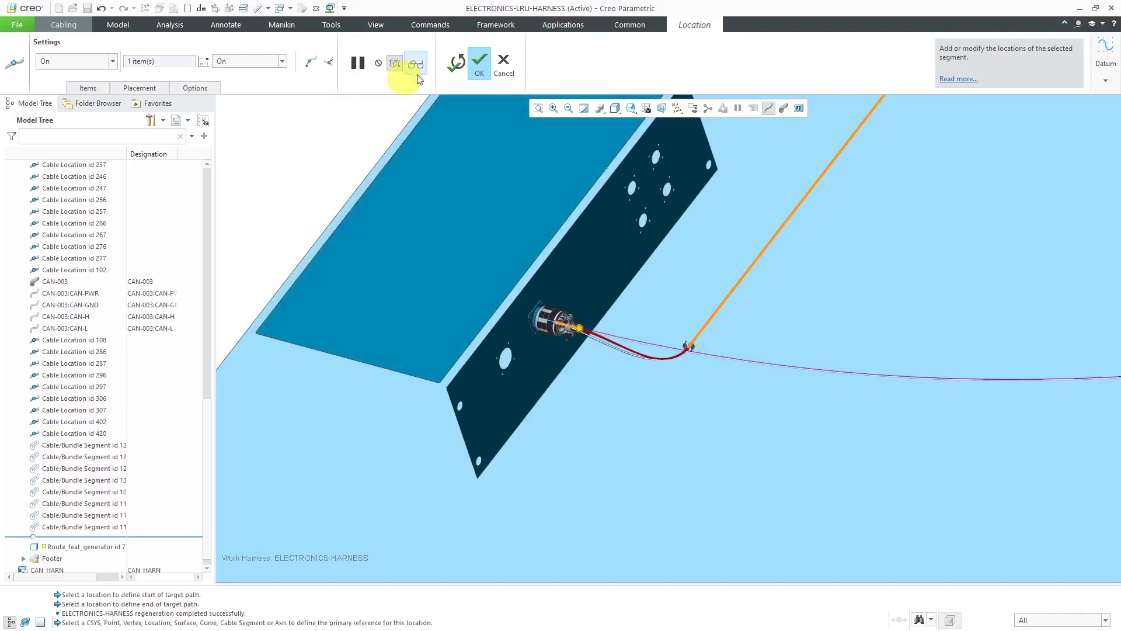
click(479, 62)
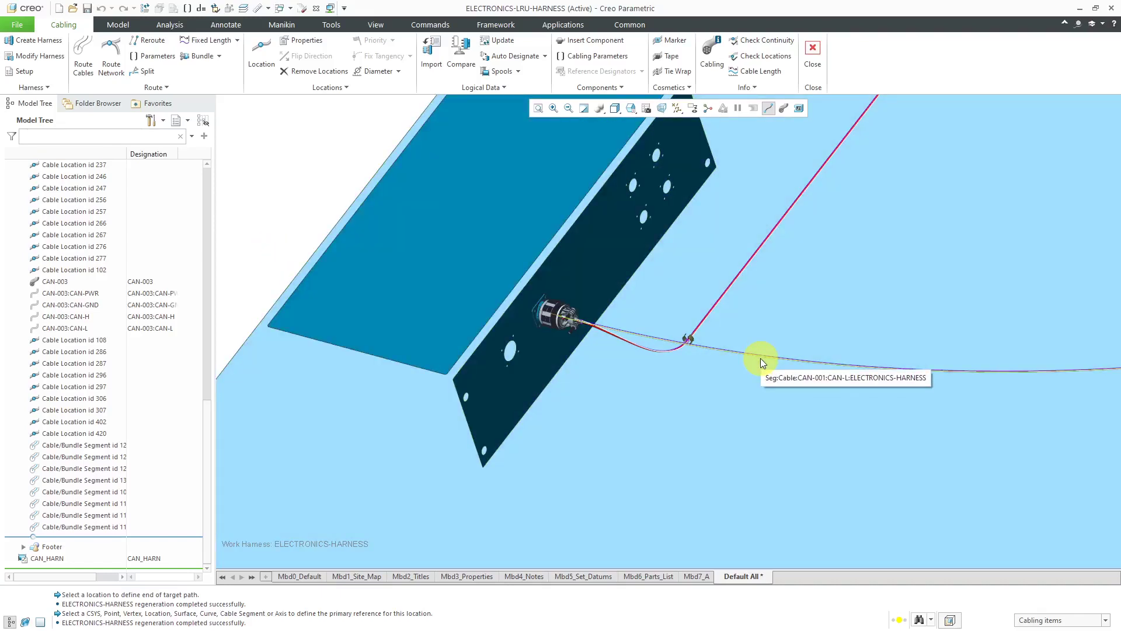
- Reroute CAN-001 from its connector start location to the cable clip end location
click(760, 358)
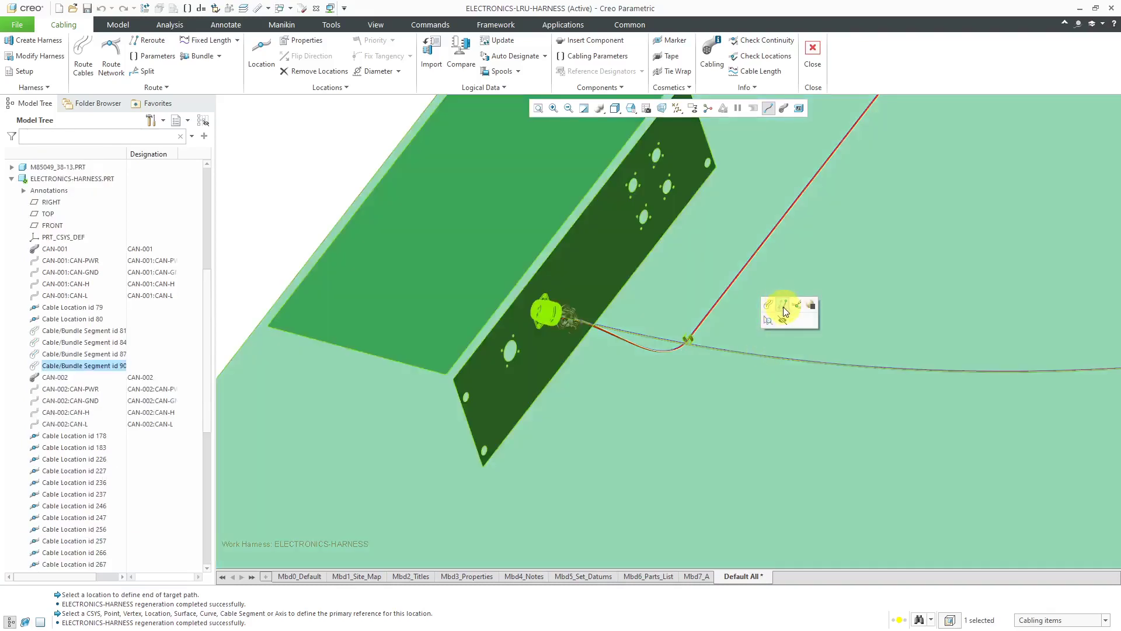
click(784, 307)
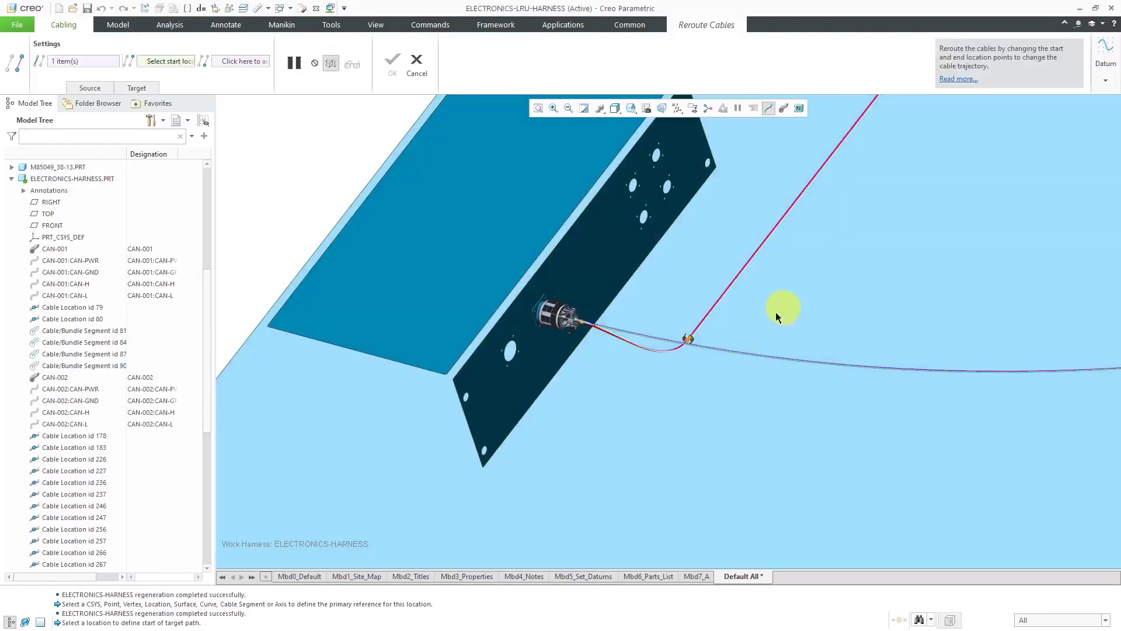
scroll(595, 338, up, 8)
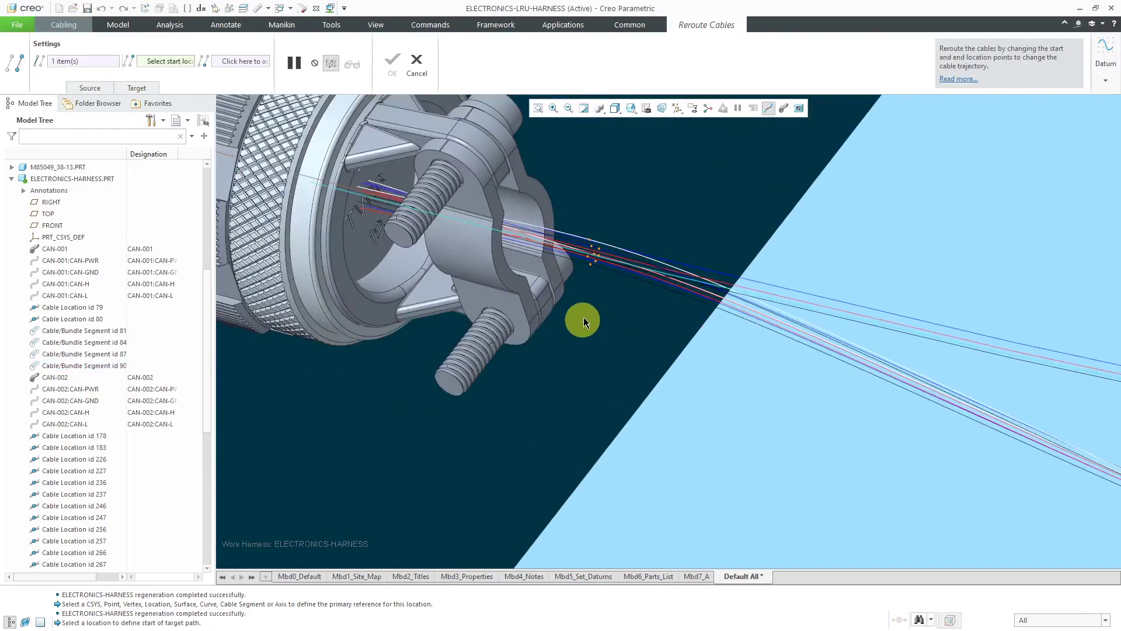
click(596, 262)
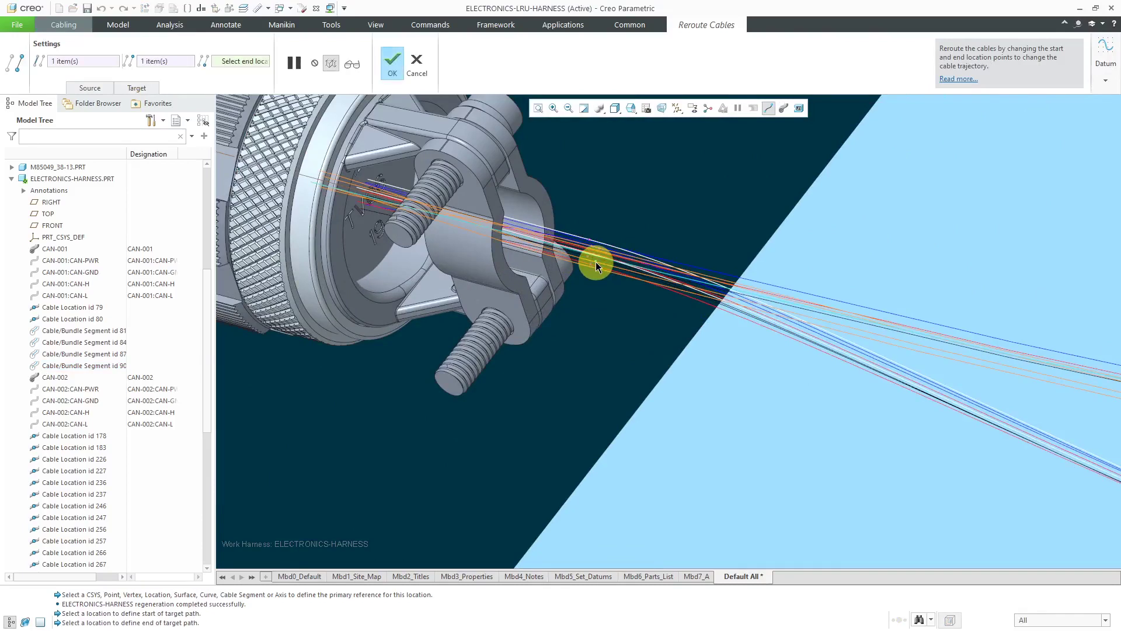
scroll(508, 318, down, 10)
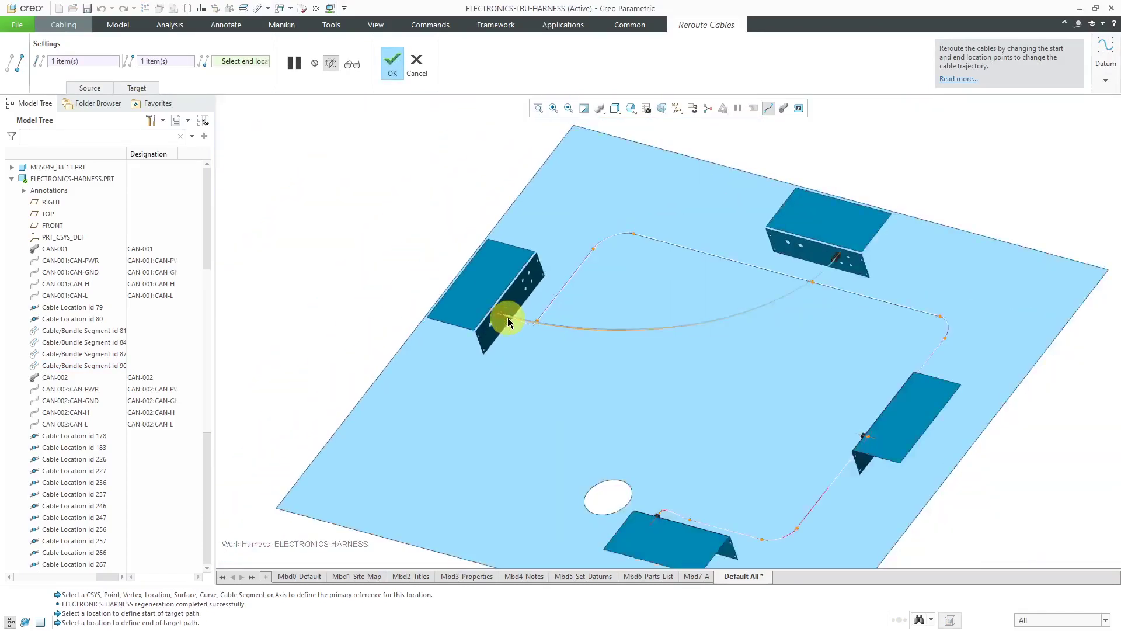
scroll(769, 273, up, 10)
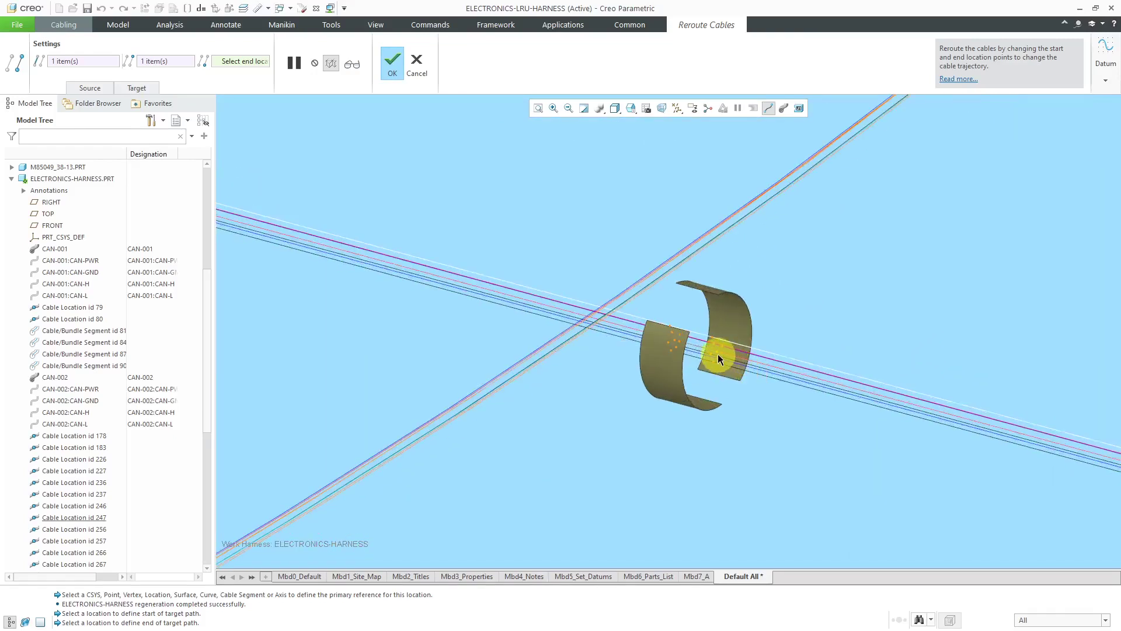
click(718, 358)
scroll(716, 392, down, 8)
scroll(860, 321, down, 6)
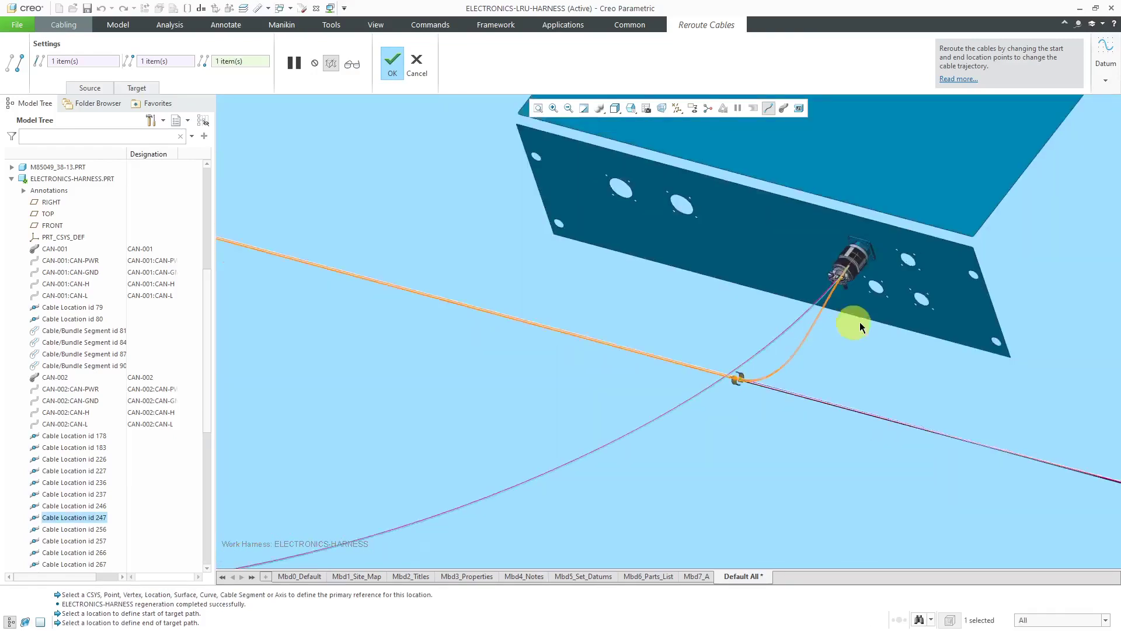
middle_click(947, 177)
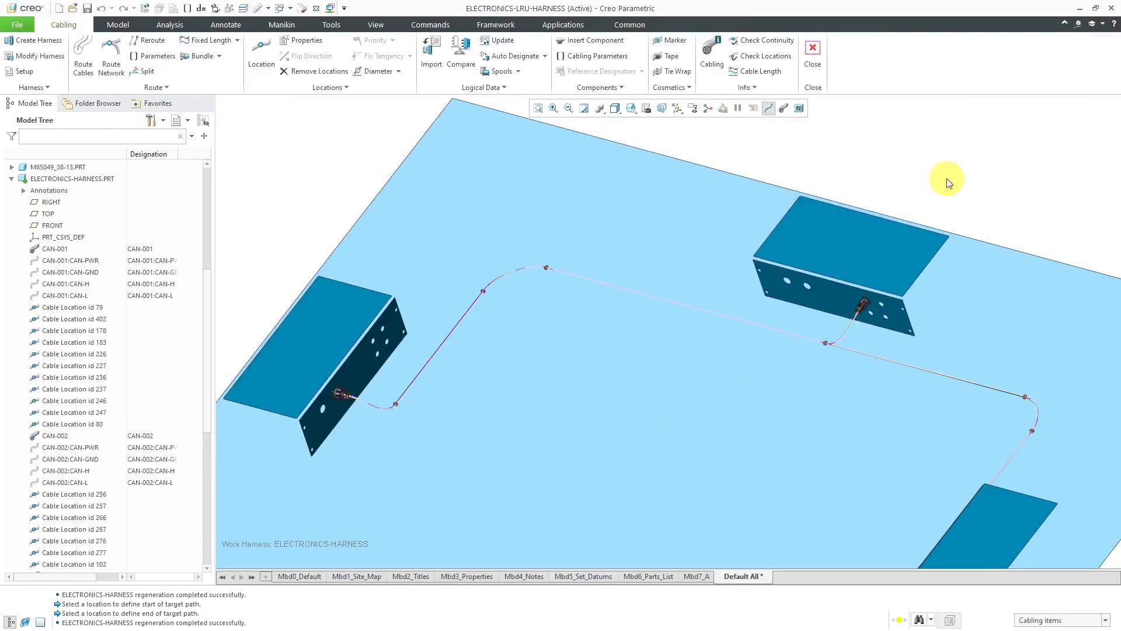
- Add a cable location pulled out behind the first connector's clamp so its cable exits straight
scroll(872, 316, up, 10)
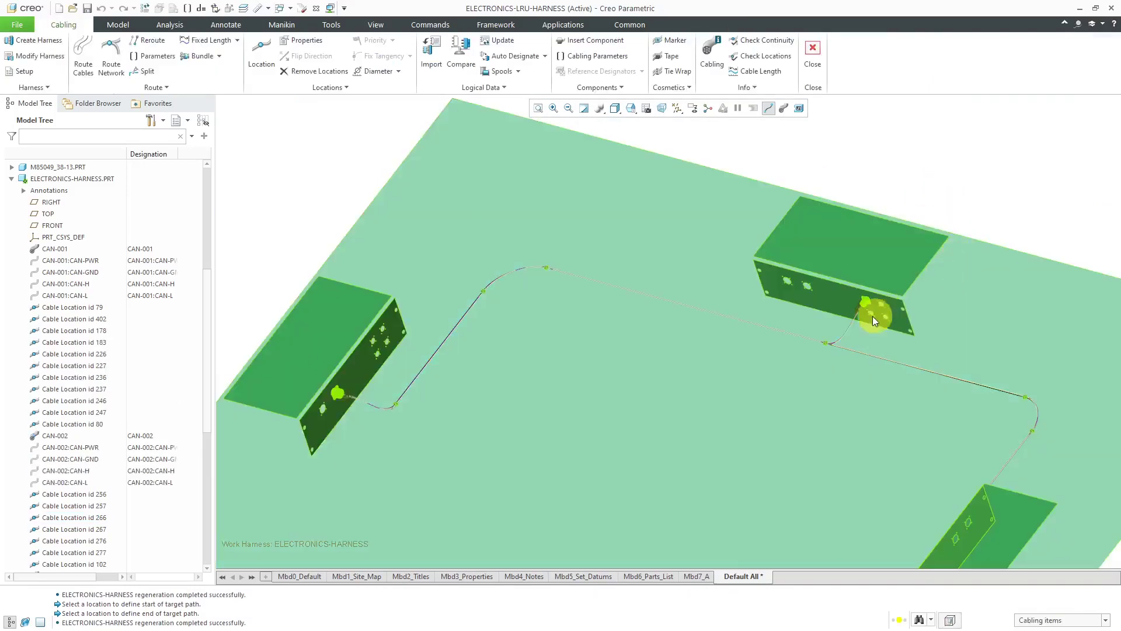
scroll(797, 352, down, 2)
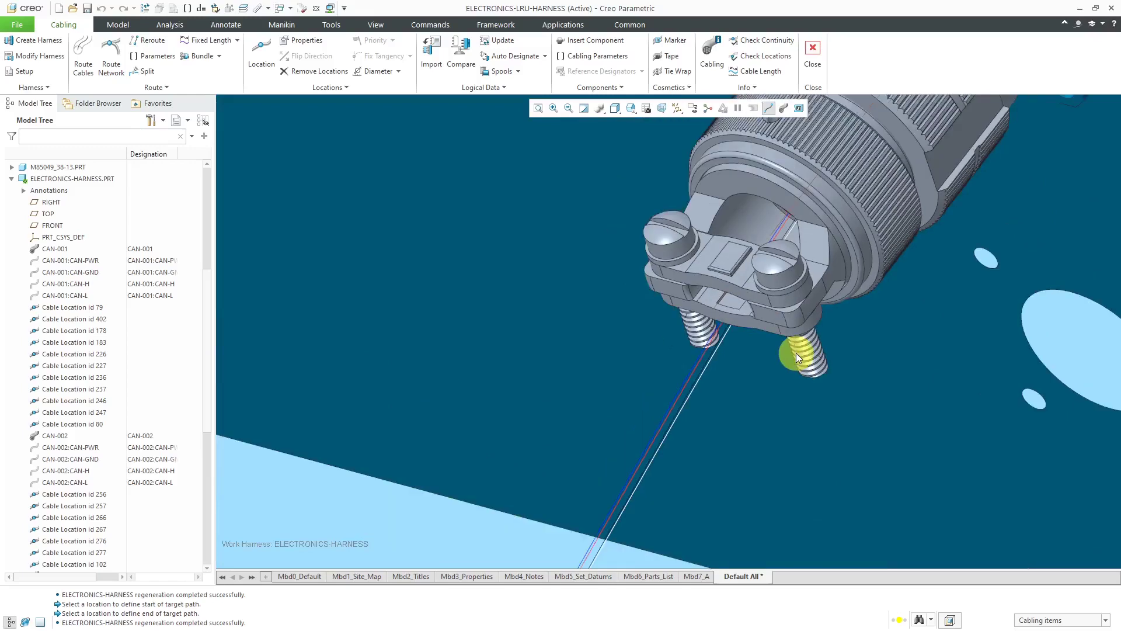
click(695, 368)
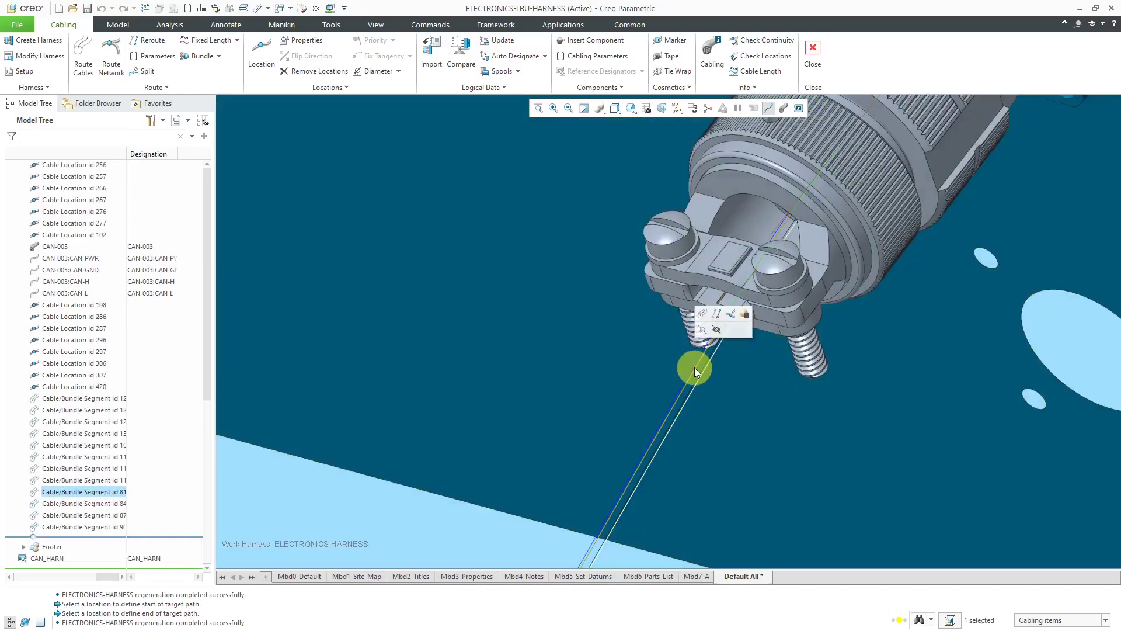
right_click(696, 368)
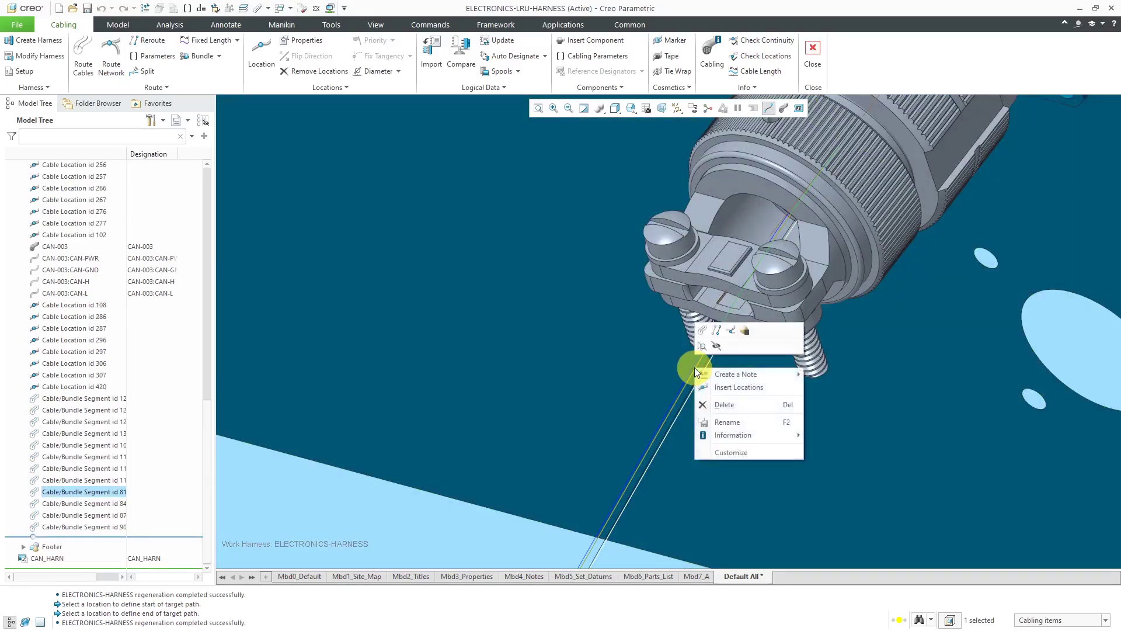
click(726, 388)
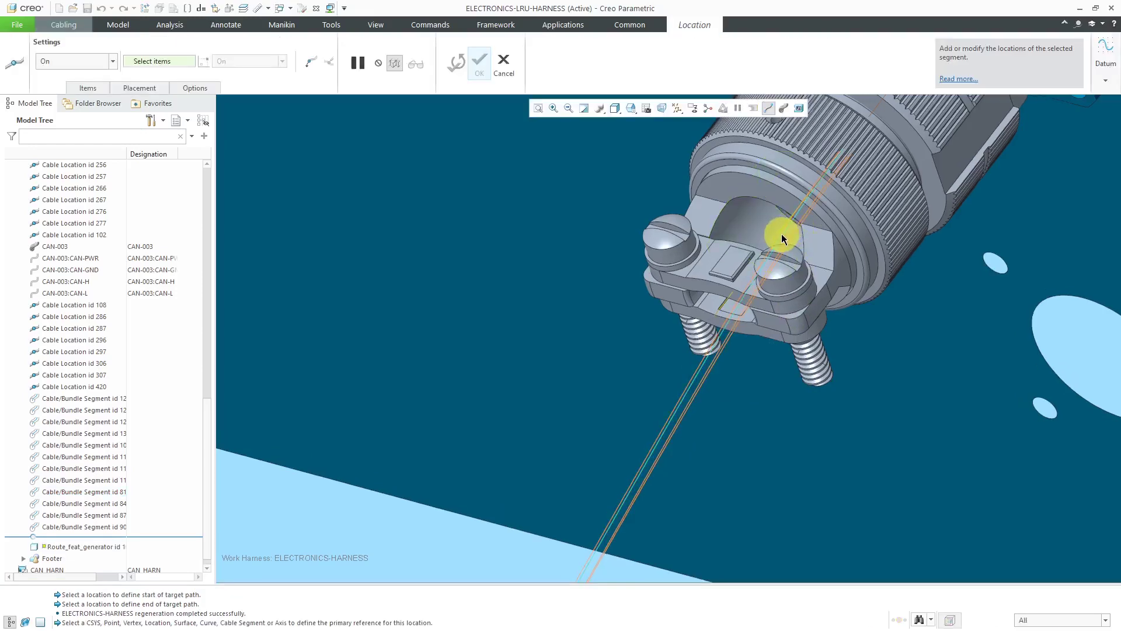
click(781, 234)
drag(756, 256, 686, 366)
scroll(686, 366, up, 10)
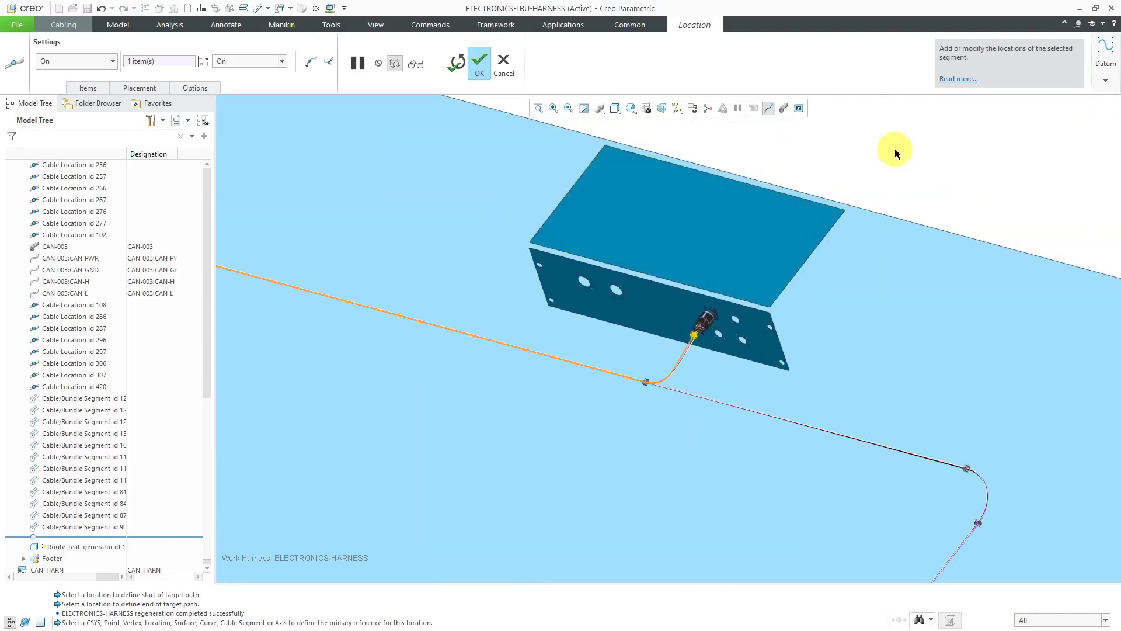
middle_click(895, 150)
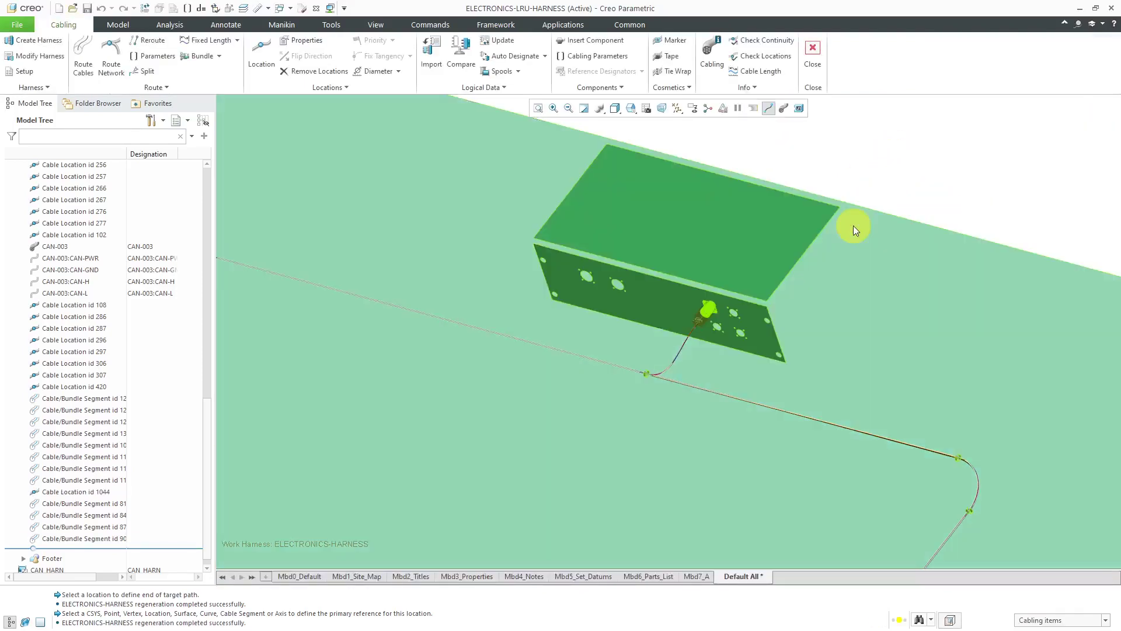
- Add a matching straight-exit cable location behind the second connector's clamp
middle_drag(853, 225, 838, 268)
key(ctrl+d)
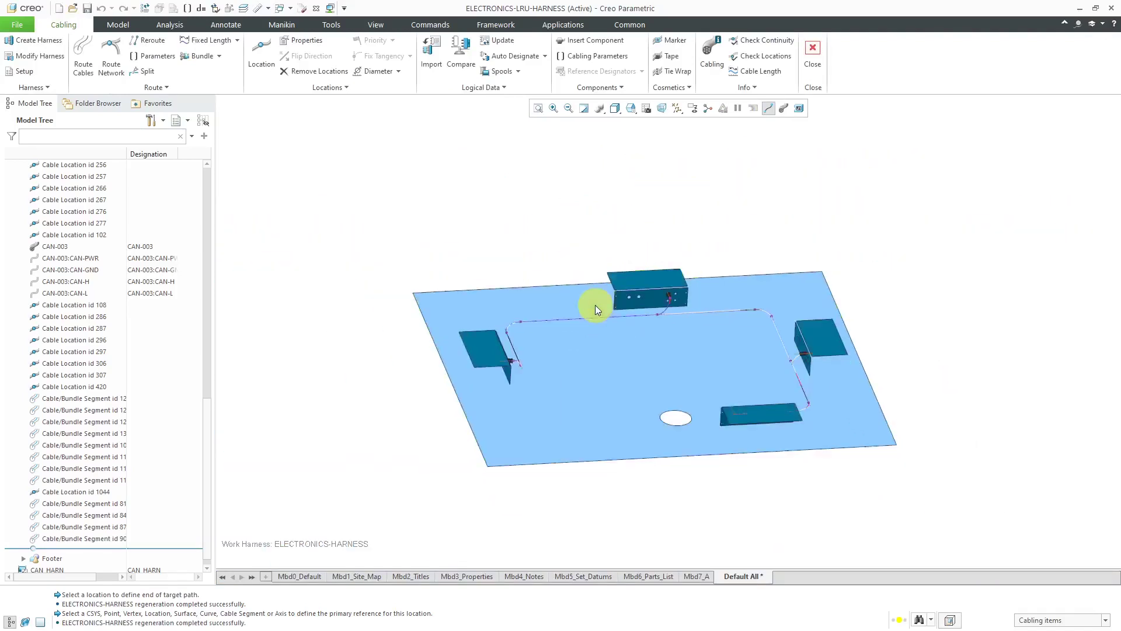
scroll(824, 332, down, 15)
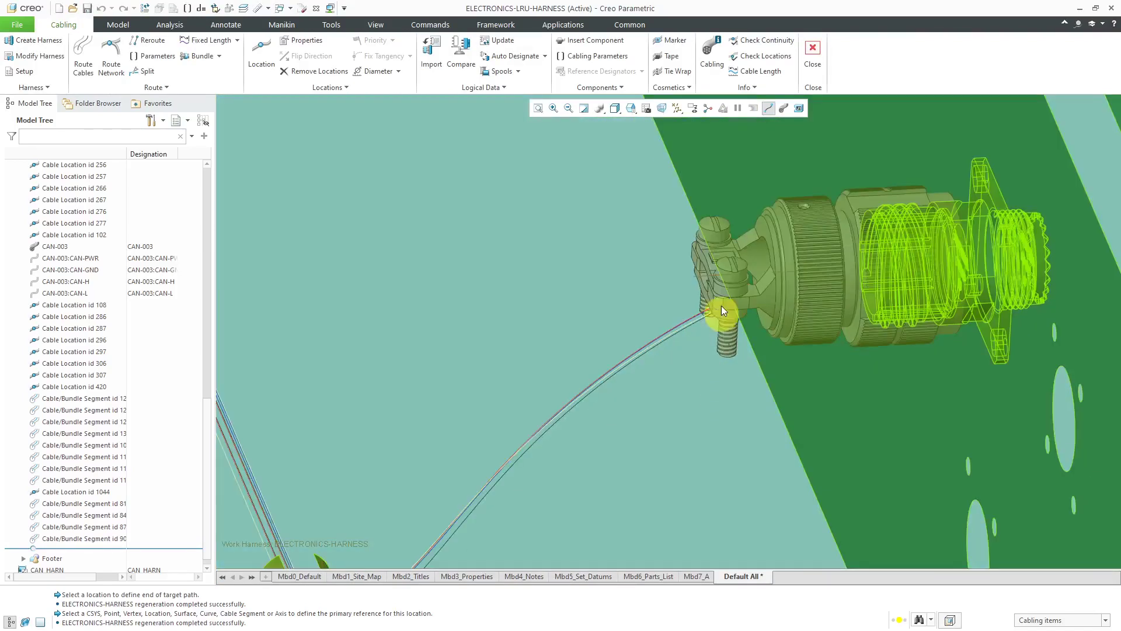
scroll(712, 315, down, 2)
click(695, 323)
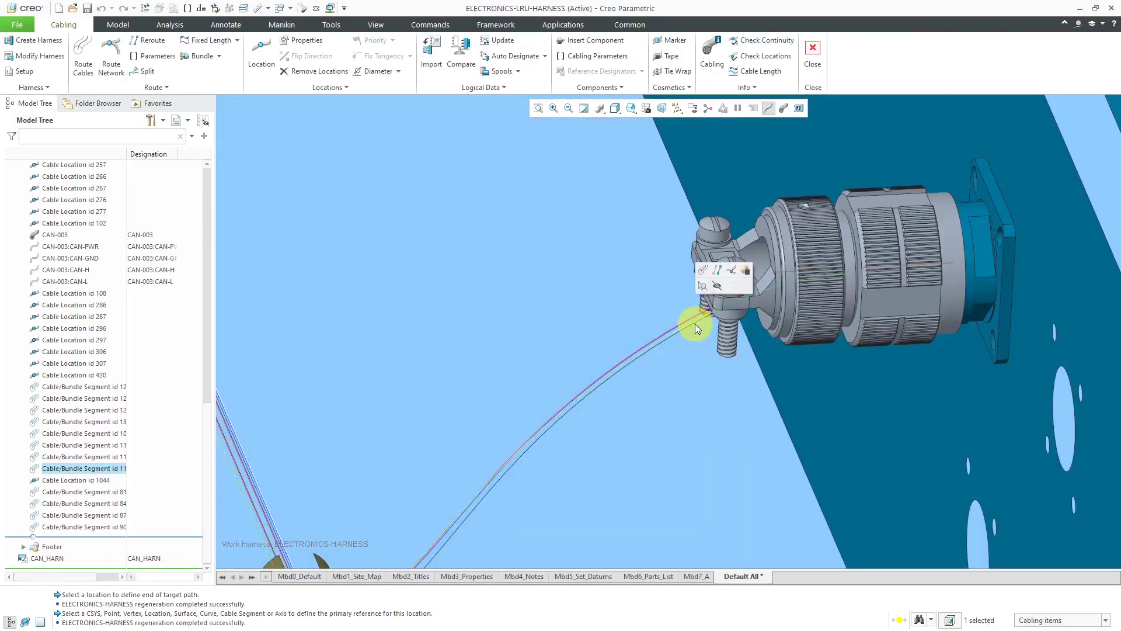
right_click(695, 324)
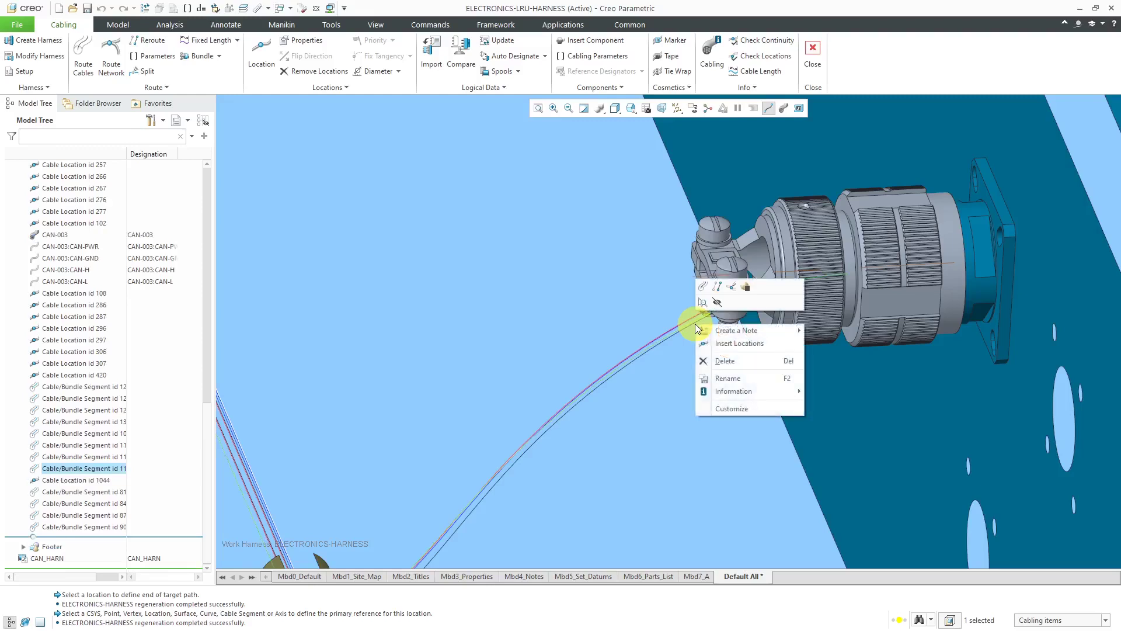
click(719, 345)
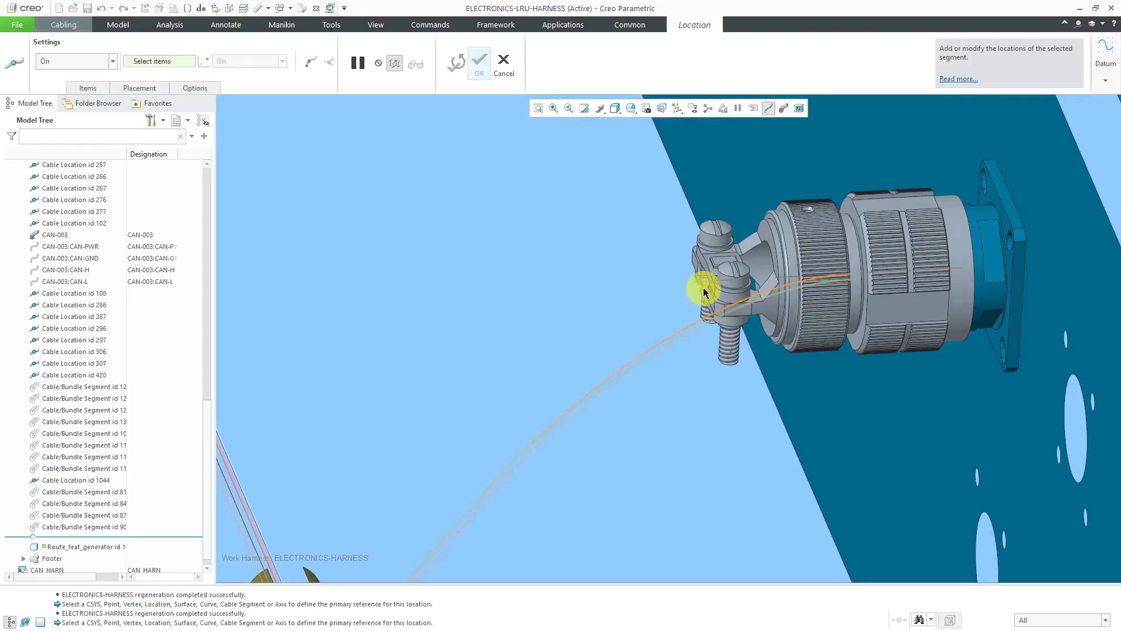
click(701, 288)
drag(701, 287, 640, 297)
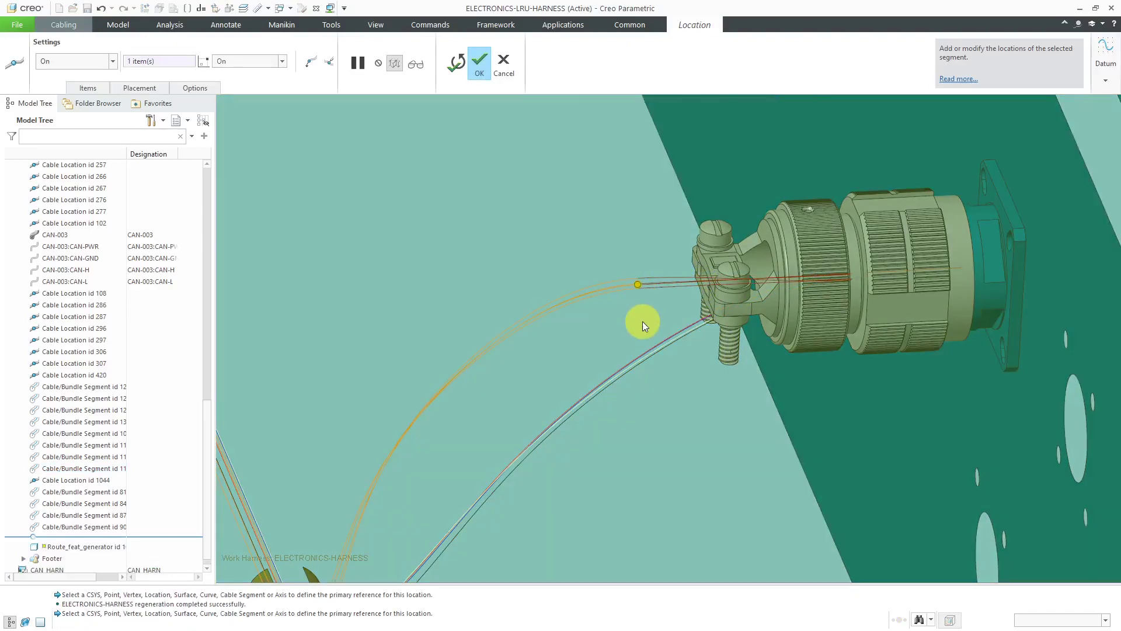
middle_click(642, 321)
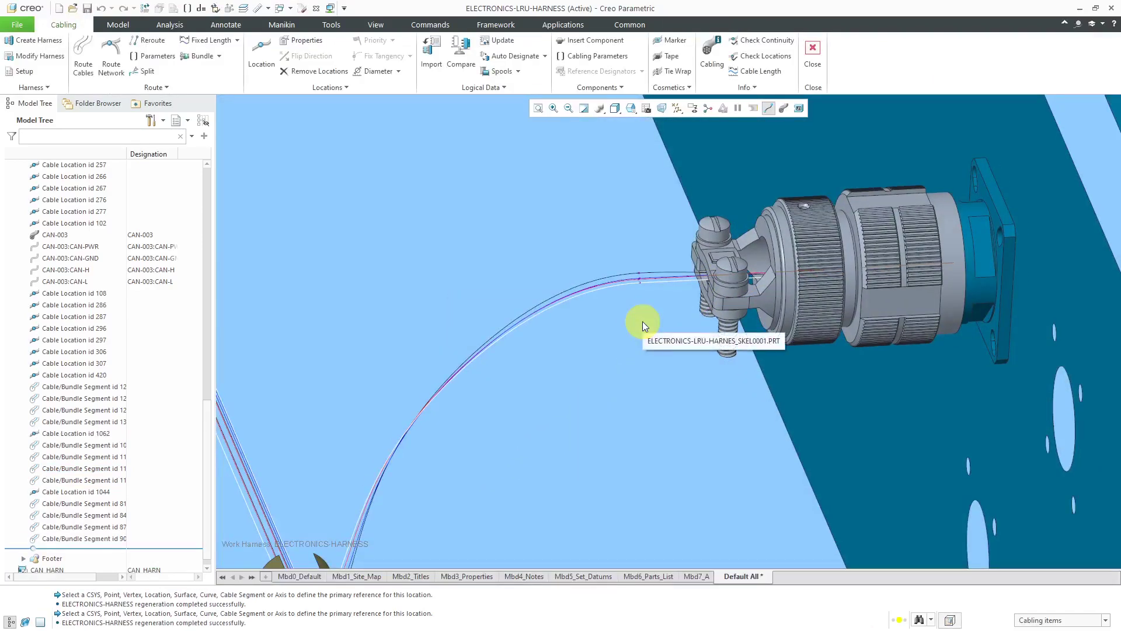
- Turn on Thick Cables so the harness cables show at their true thickness
click(784, 108)
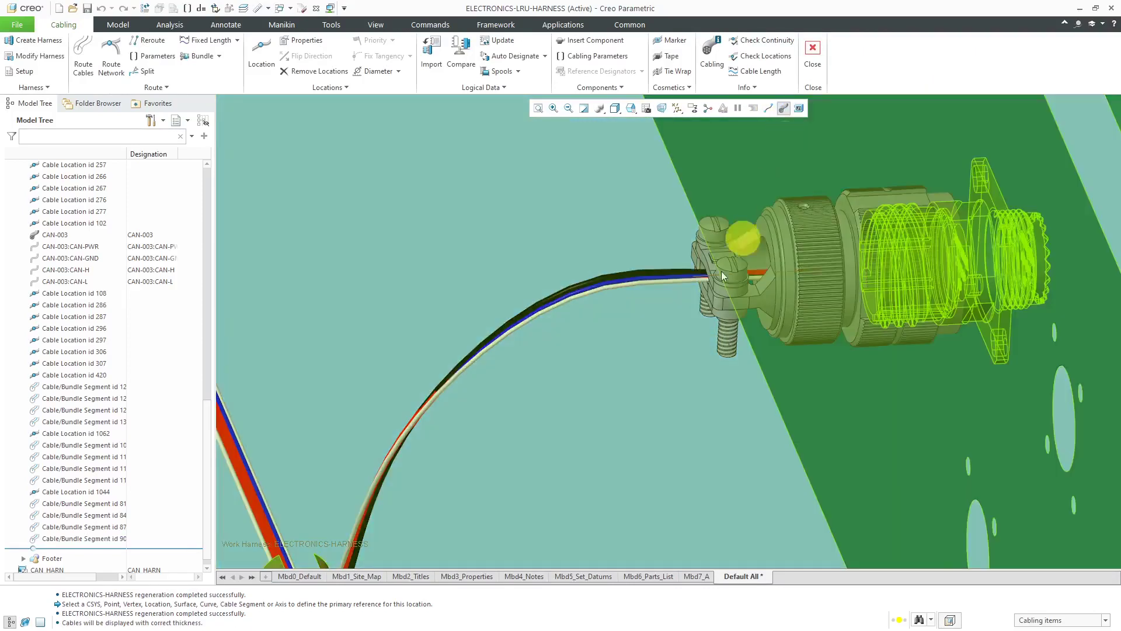
scroll(667, 350, down, 5)
scroll(667, 350, down, 5)
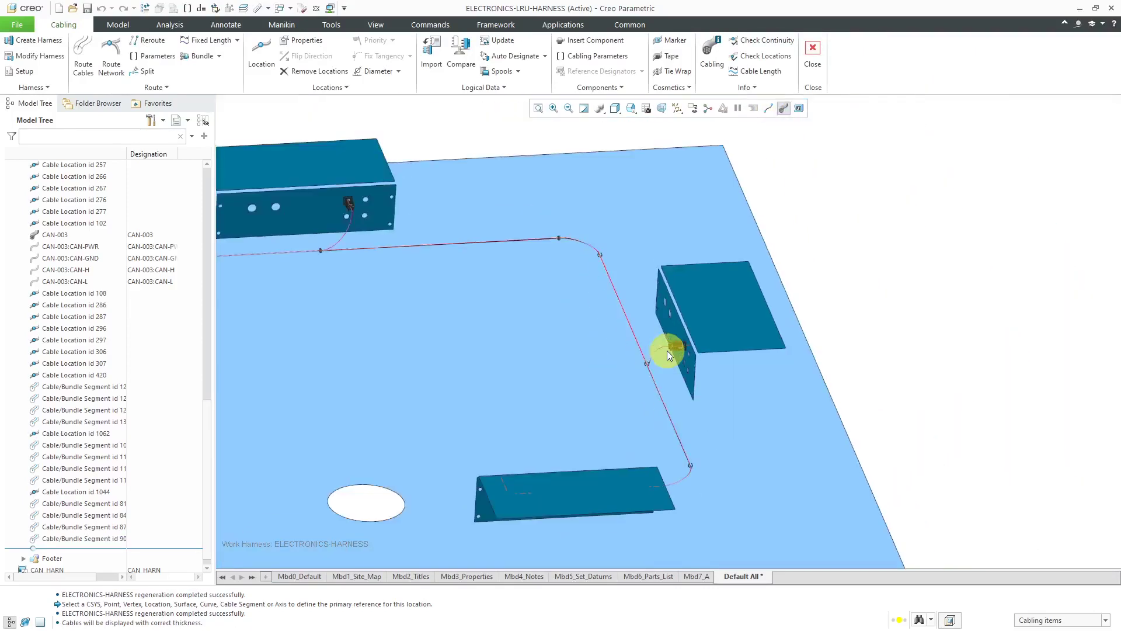
mouse_move(667, 350)
middle_down()
mouse_move(599, 337)
mouse_move(606, 351)
middle_up()
scroll(299, 208, down, 1)
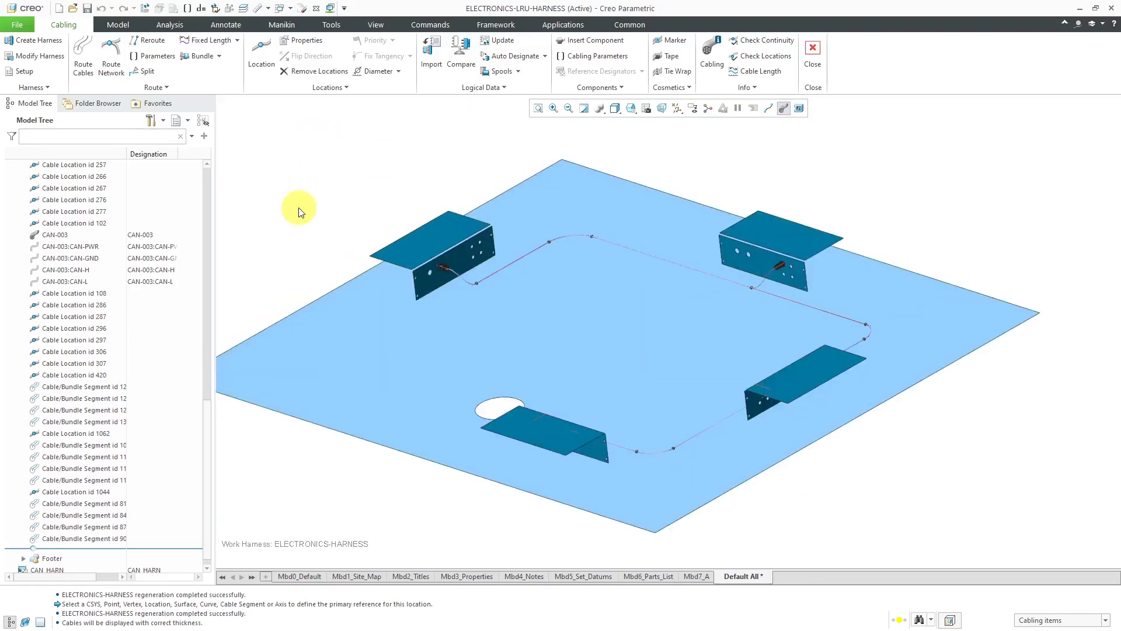
scroll(208, 186, up, 10)
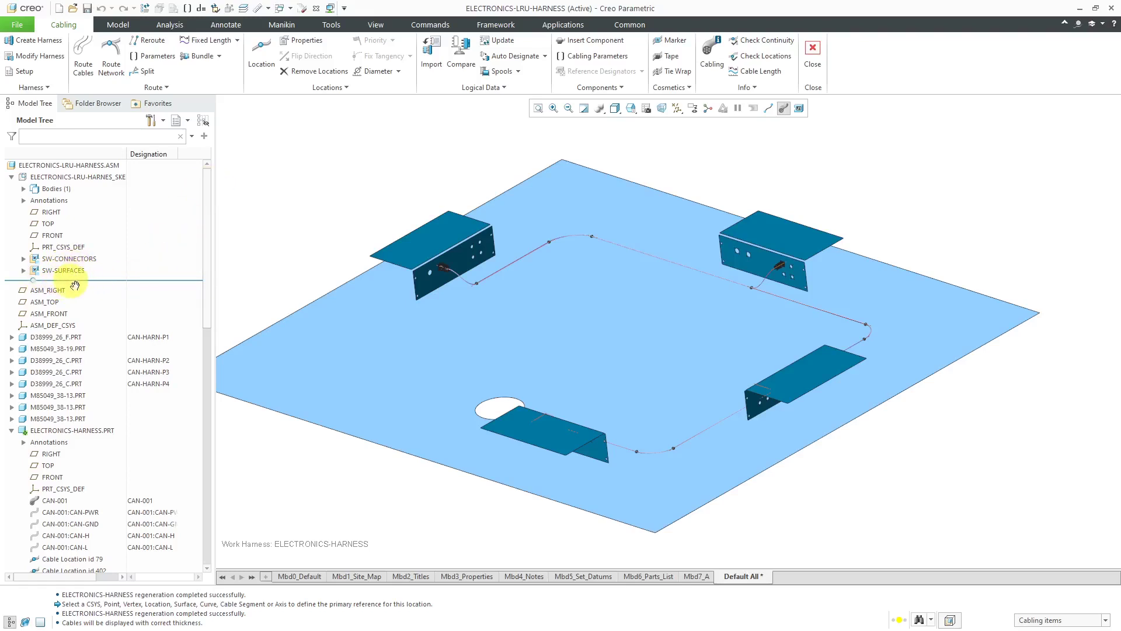
- Hide ELECTRONICS-LRU-HARNES_SKE in the Model Tree, leaving only connectors and cables visible
click(90, 178)
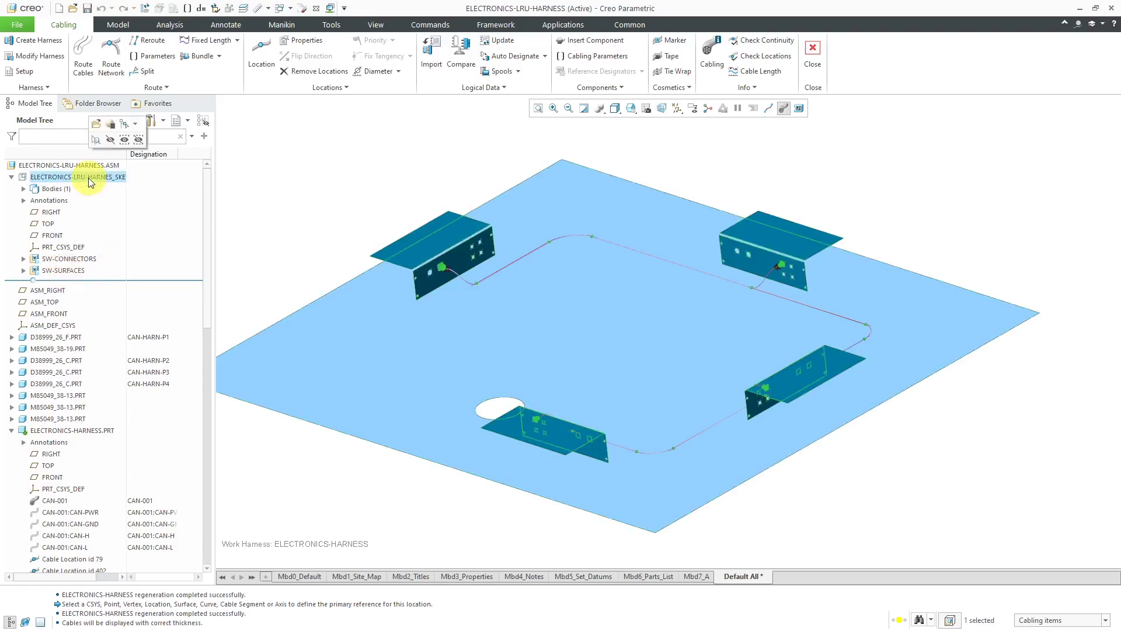
click(110, 139)
scroll(473, 292, up, 5)
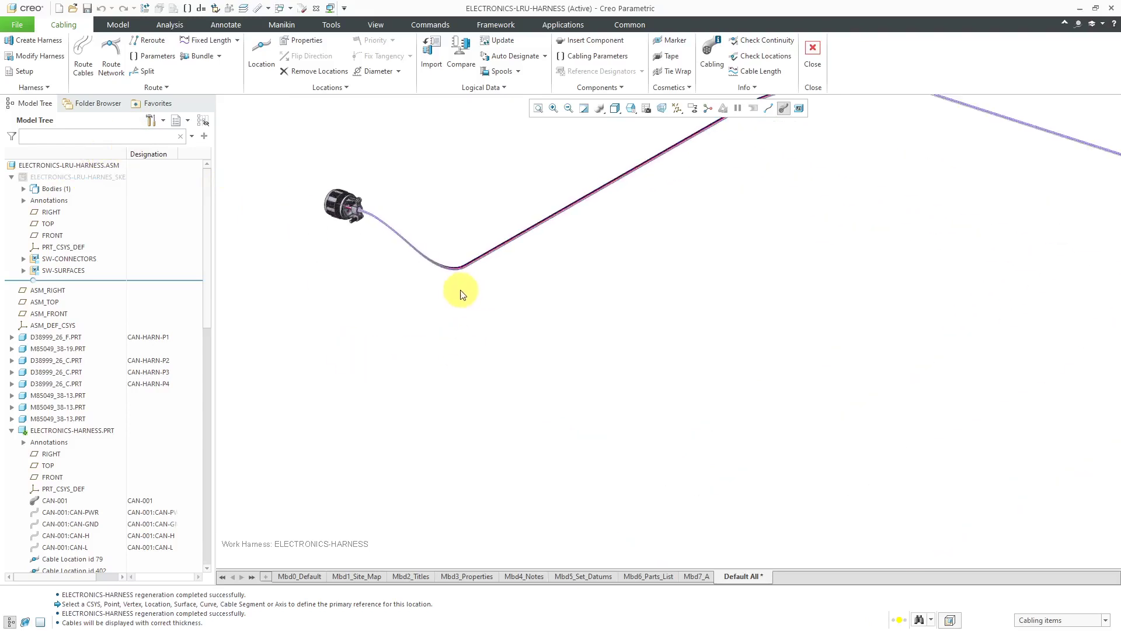
scroll(426, 313, down, 5)
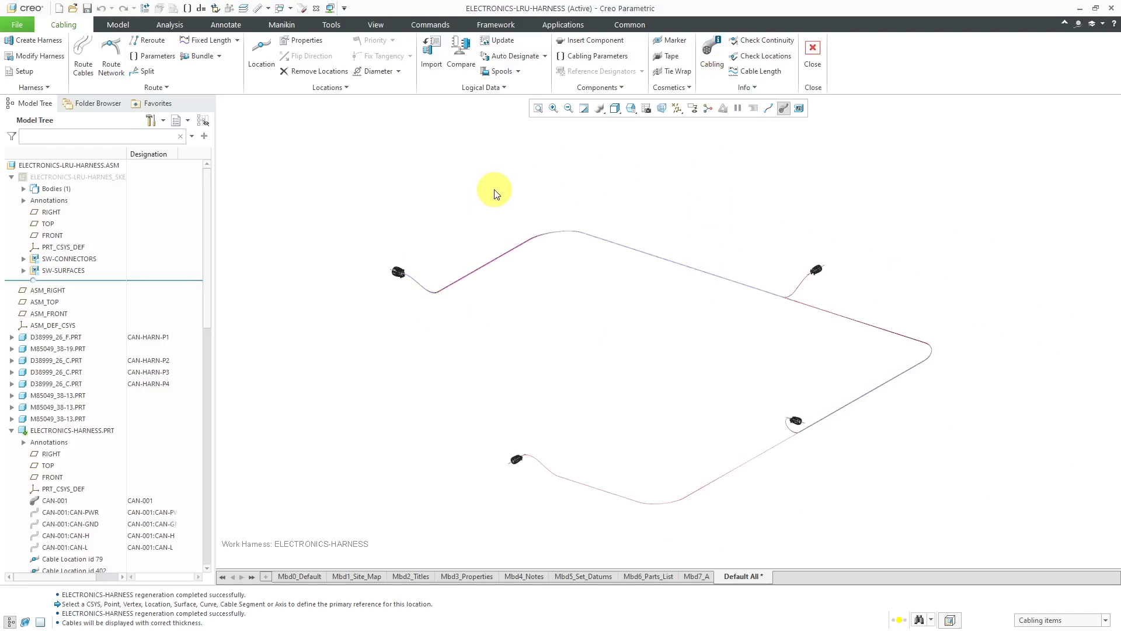
scroll(353, 298, up, 6)
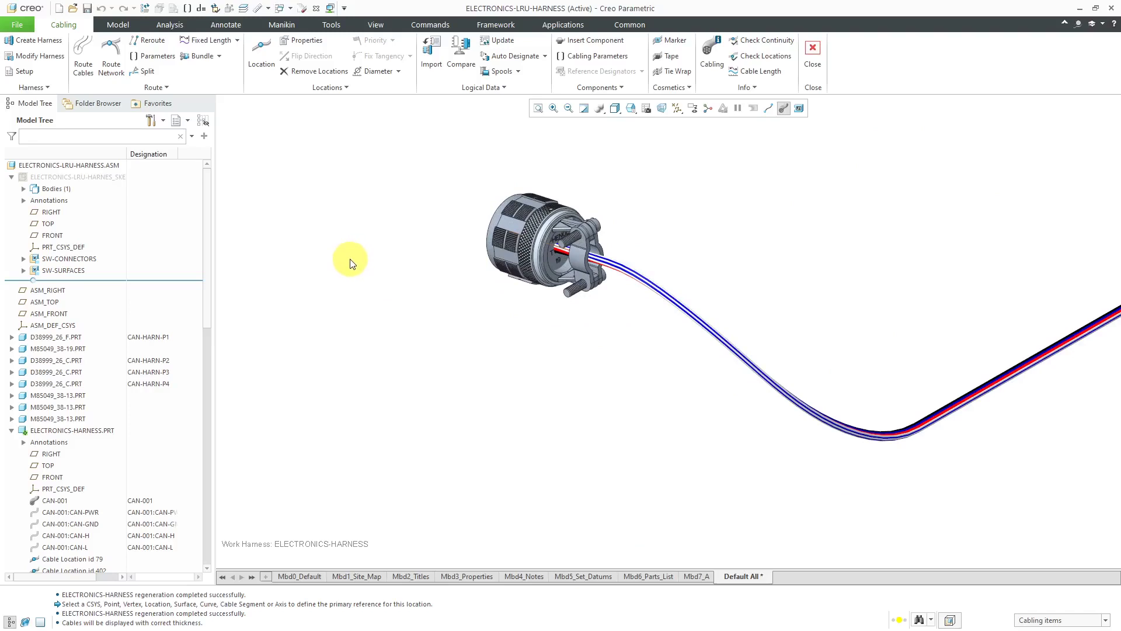
scroll(351, 260, down, 8)
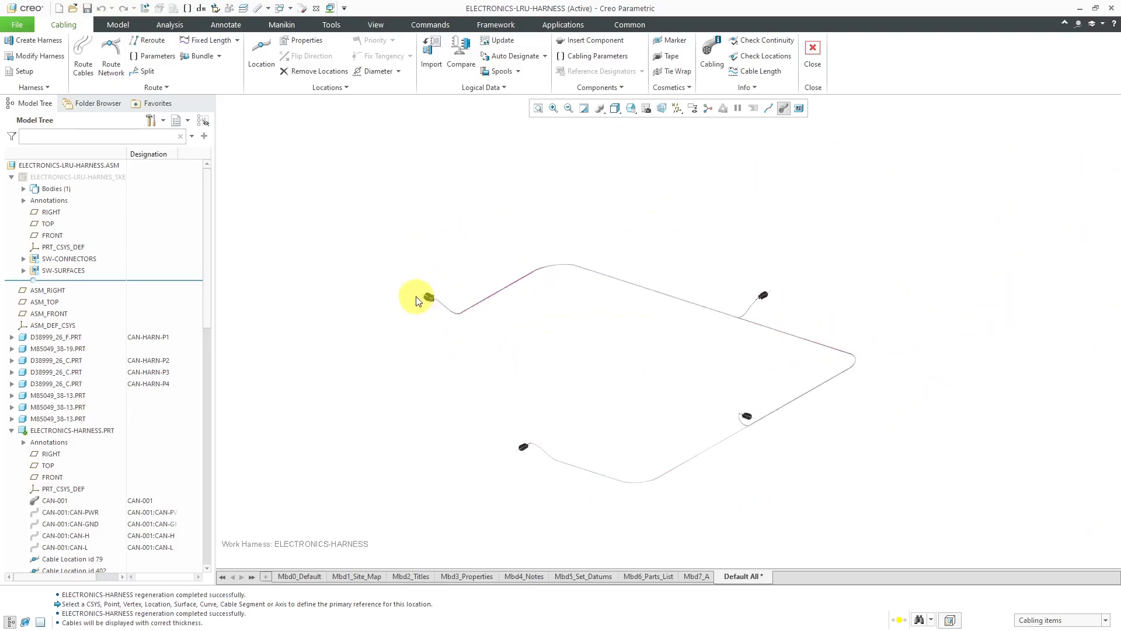
scroll(428, 379, up, 3)
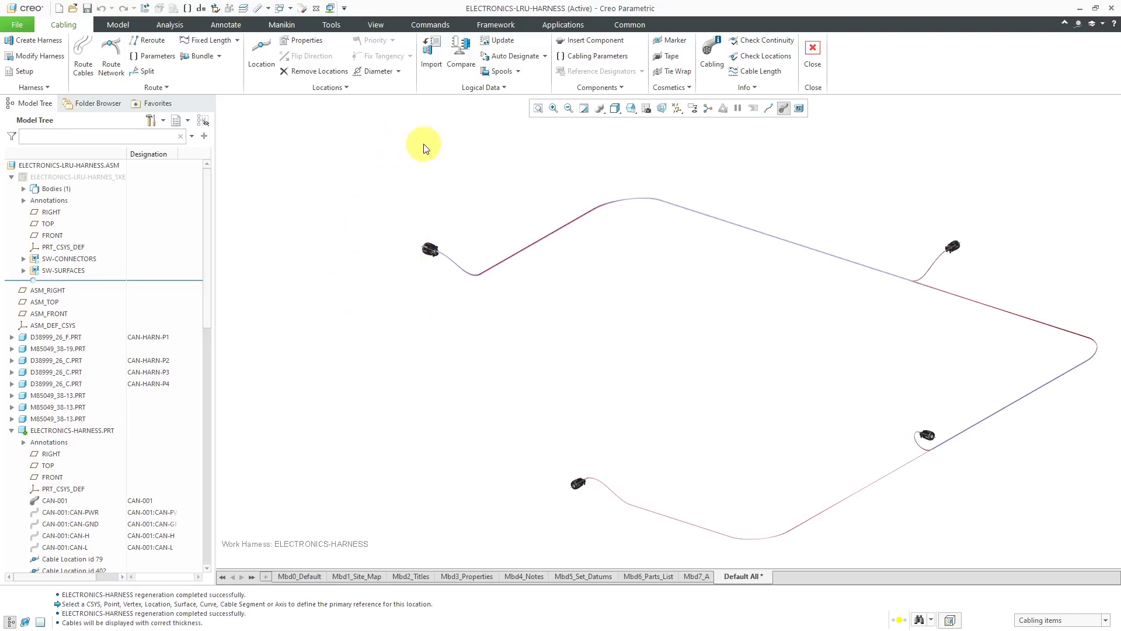
- Exit the harness back to ELECTRONICS-LRU, hide datum axes, and show the whole plate in standard orientation
click(819, 64)
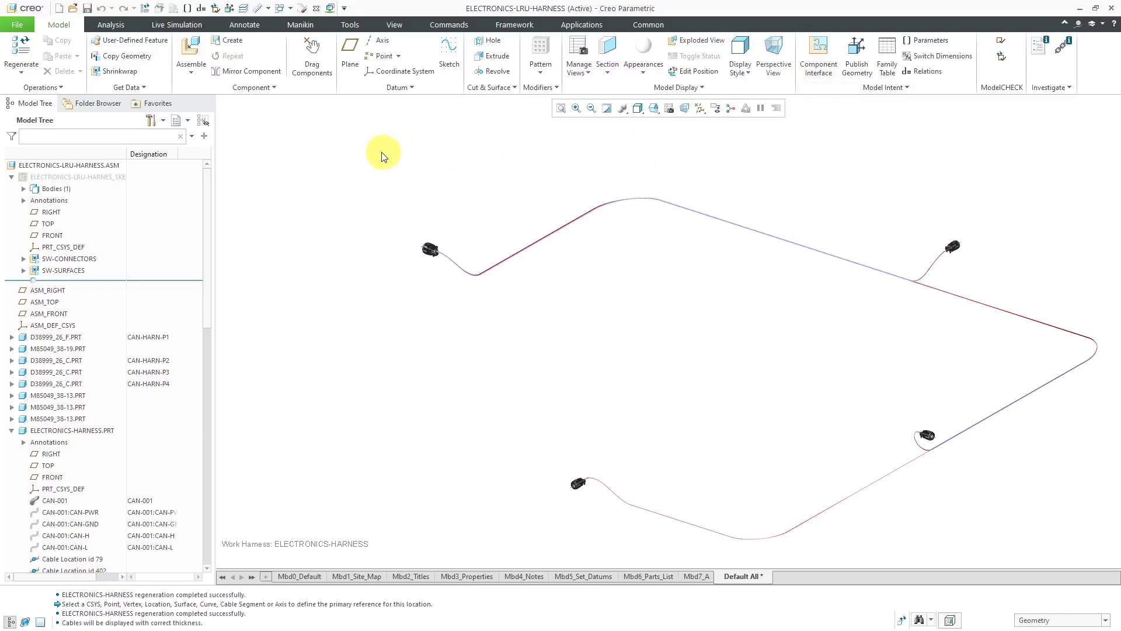
click(316, 8)
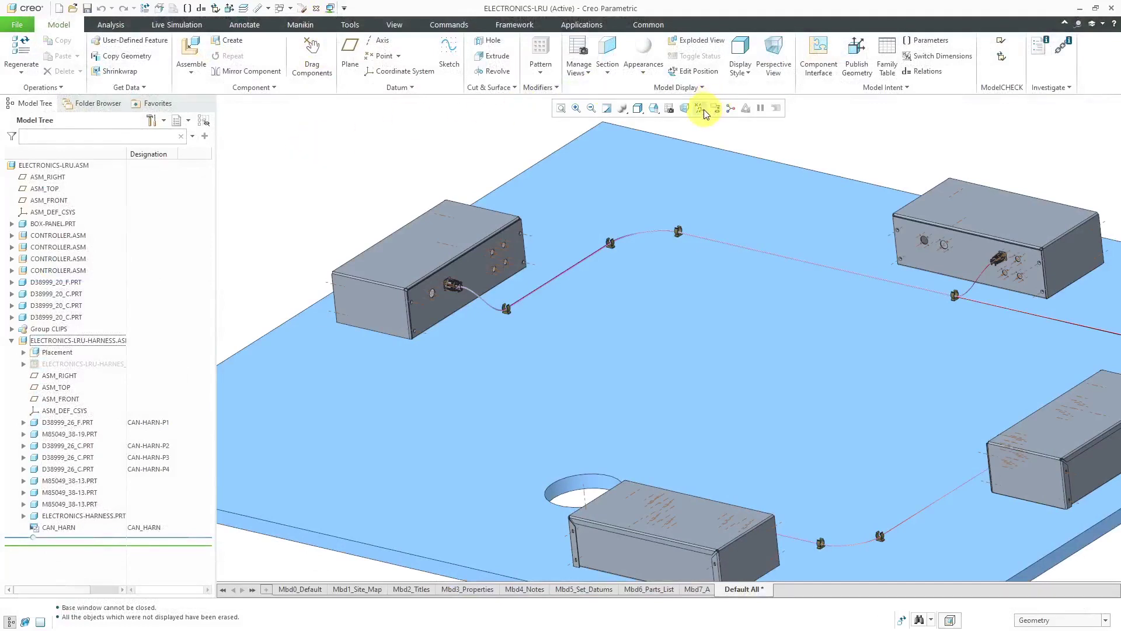
click(704, 110)
click(718, 135)
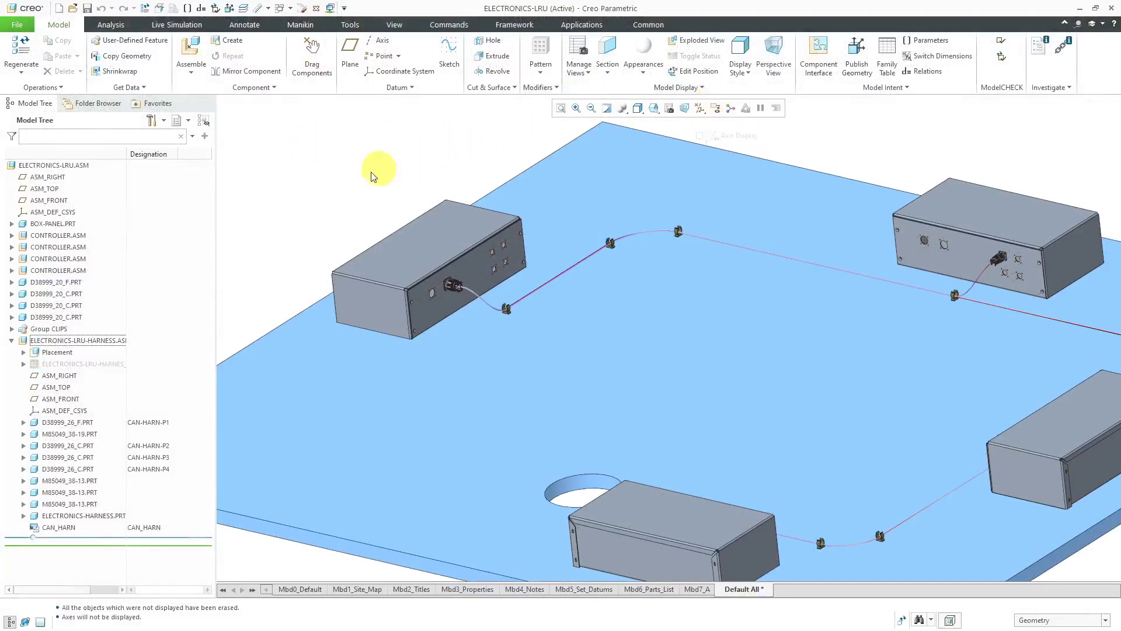
mouse_move(344, 177)
middle_down()
mouse_move(375, 175)
mouse_move(360, 185)
middle_up()
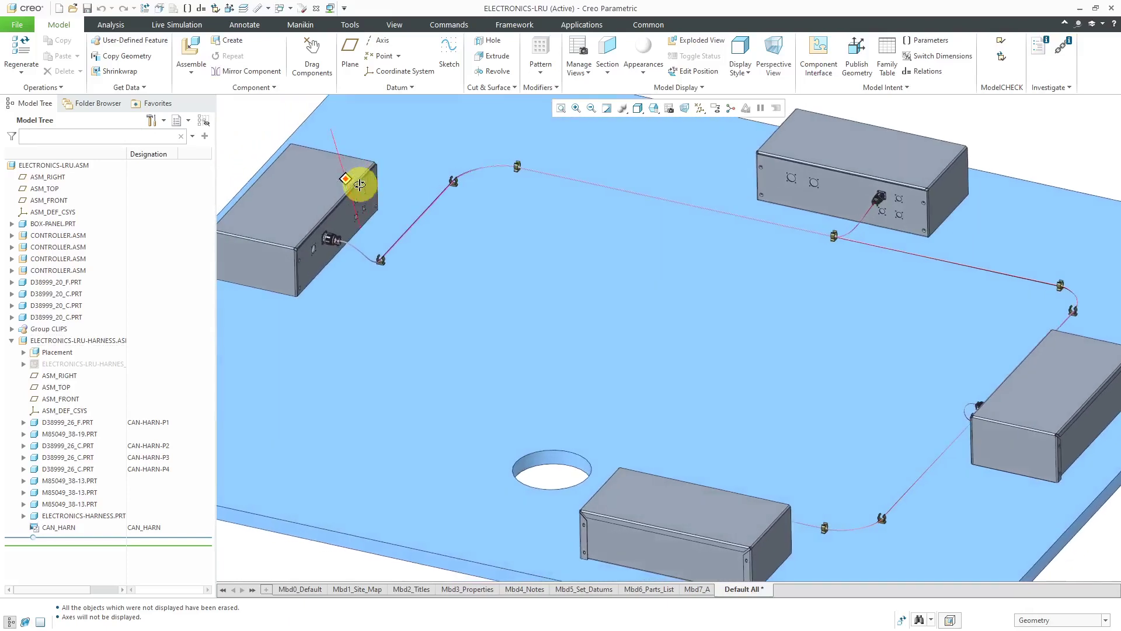
key(ctrl+d)
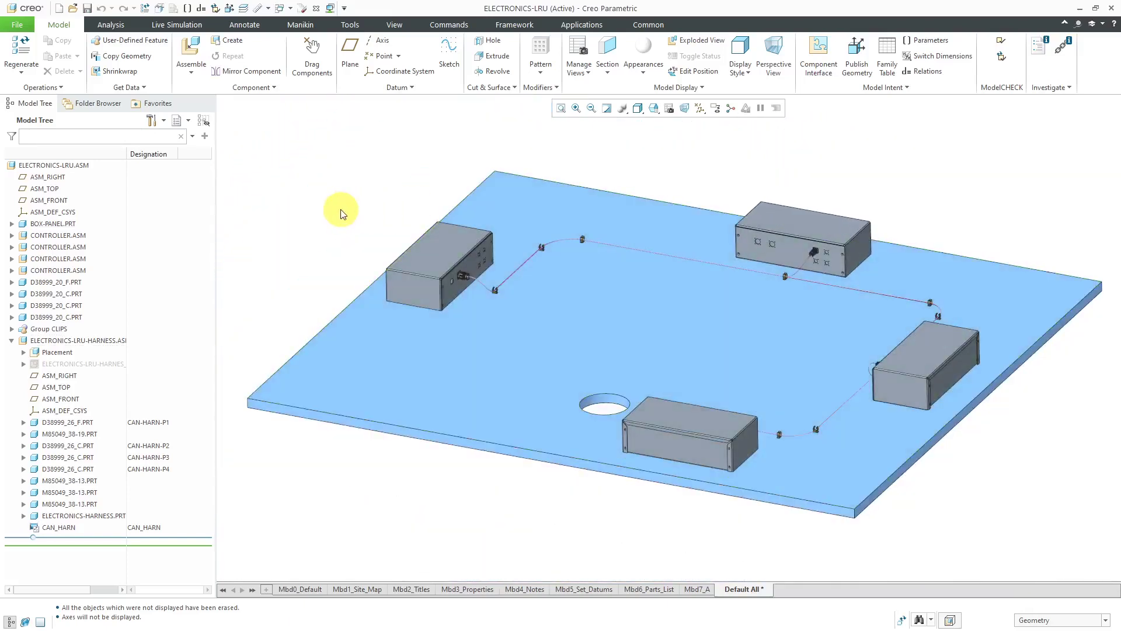